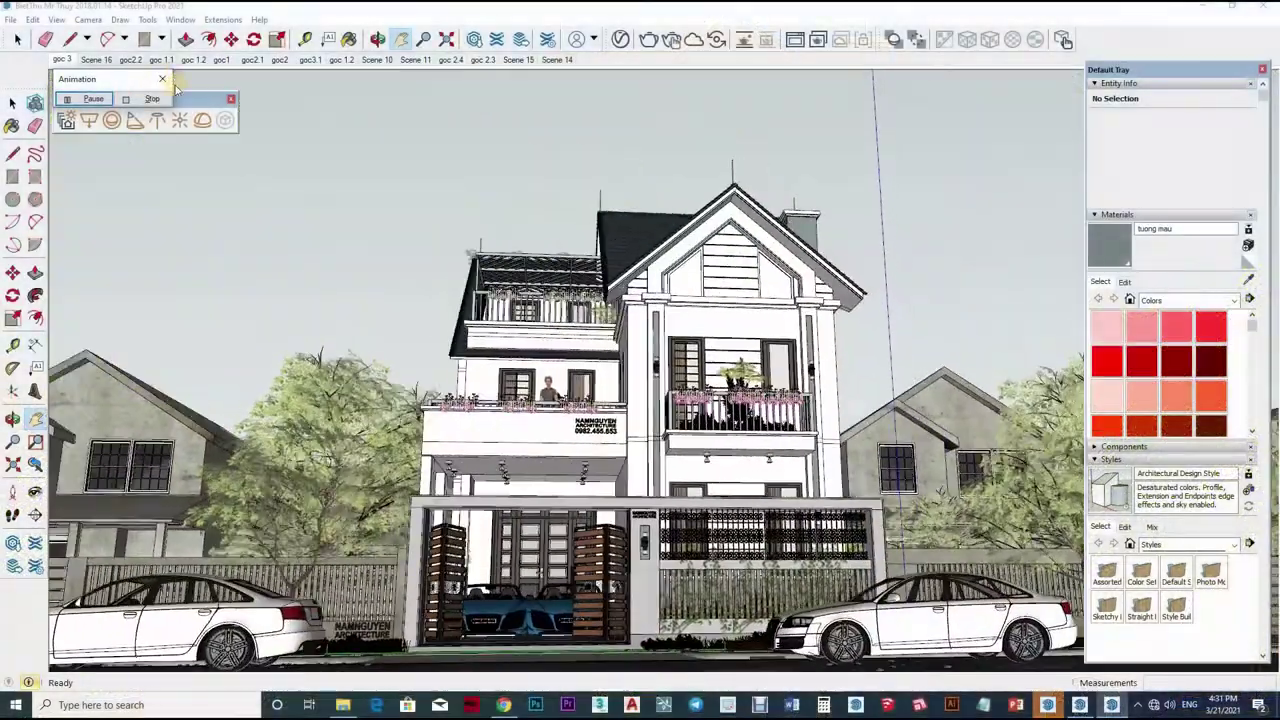
# Step: Switch to the saved villa street camera scene so its V-Ray render runs in the Frame Buffer
pyautogui.click(162, 82)
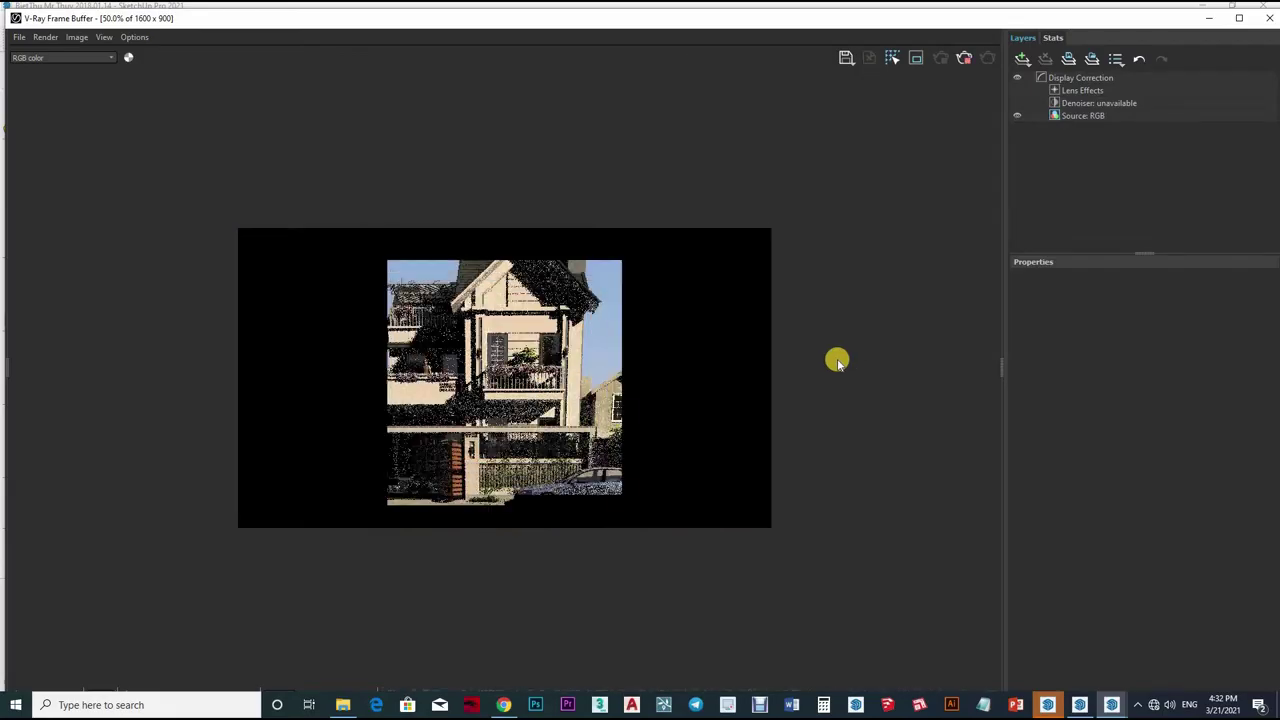
# Step: View the finished, still grainy villa render at 100% in the Frame Buffer
pyautogui.scroll(1, 643, 420)
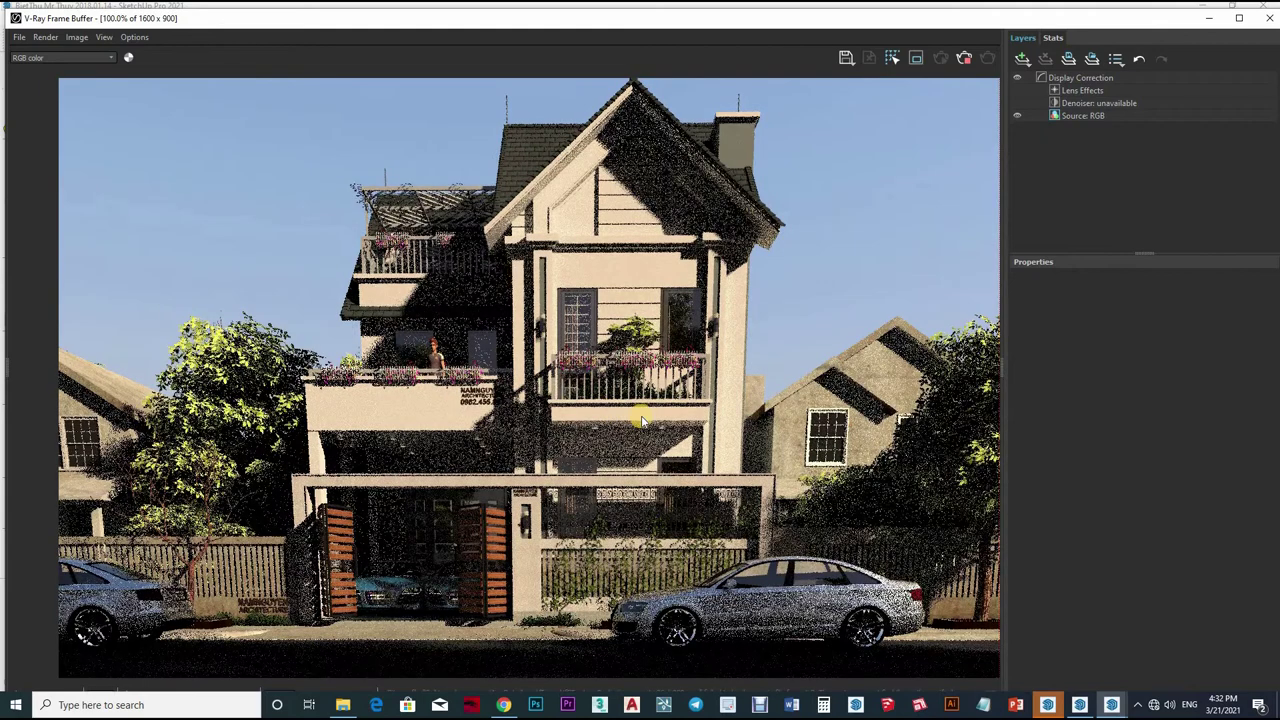
pyautogui.scroll(-1, 645, 420)
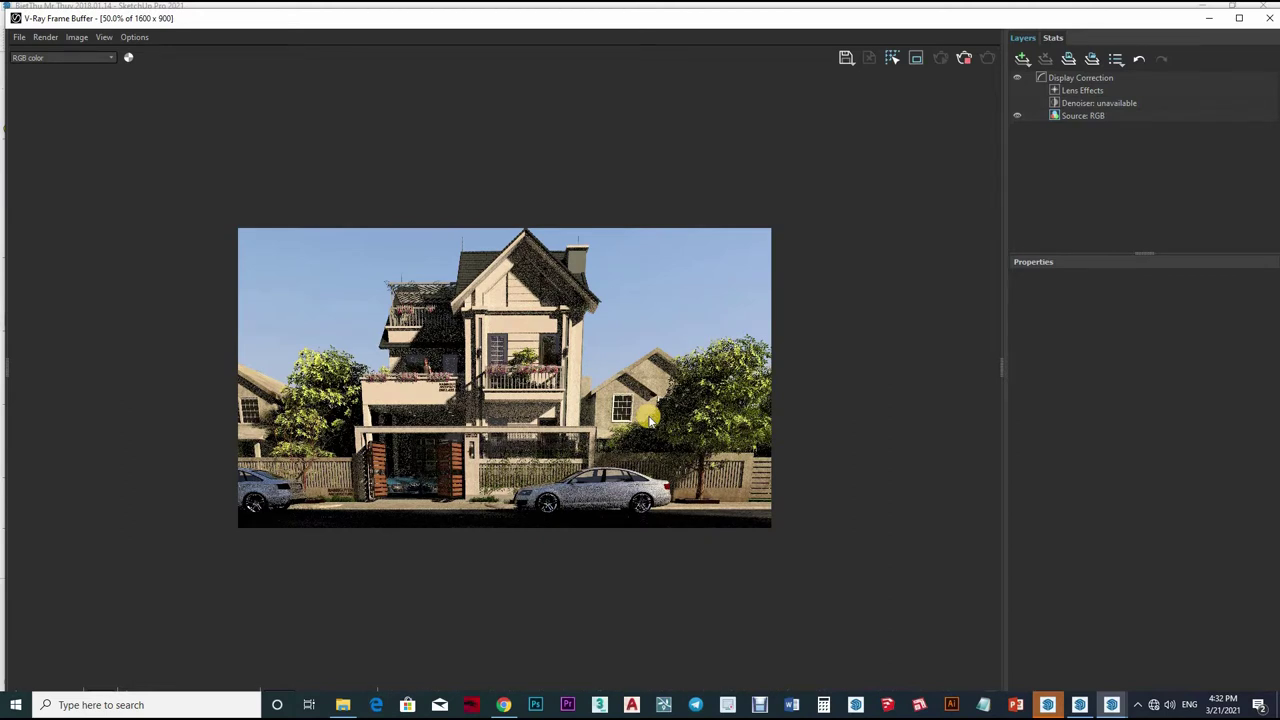
pyautogui.doubleClick(604, 375)
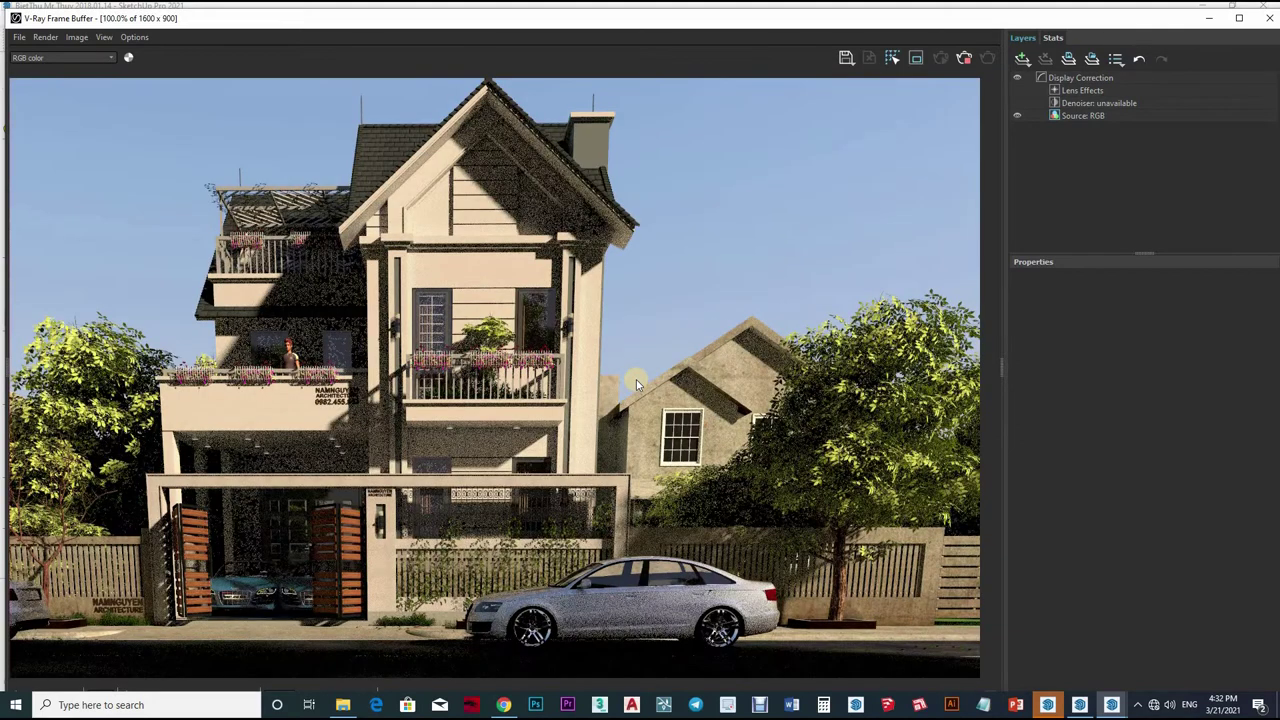
pyautogui.scroll(-1, 887, 137)
pyautogui.click(964, 57)
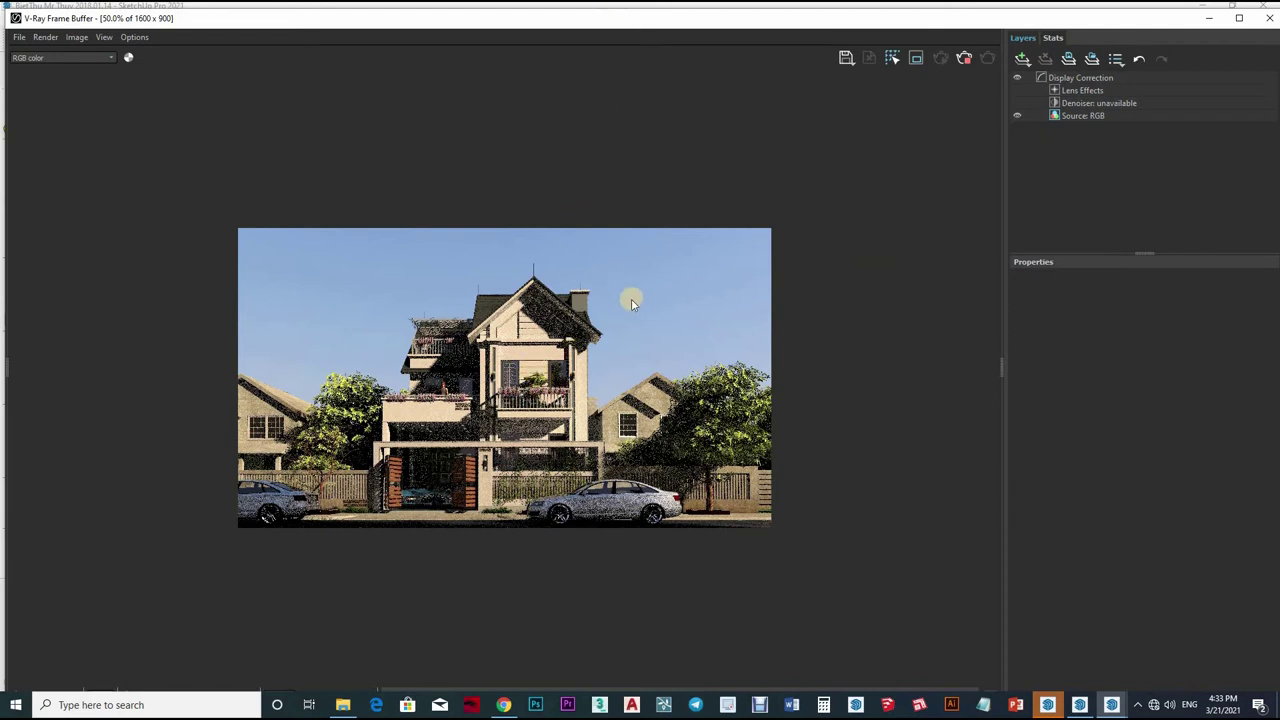
# Step: Pan across the render to inspect details, zoom back out, and close the Frame Buffer
pyautogui.scroll(3, 651, 349)
pyautogui.scroll(-1, 614, 437)
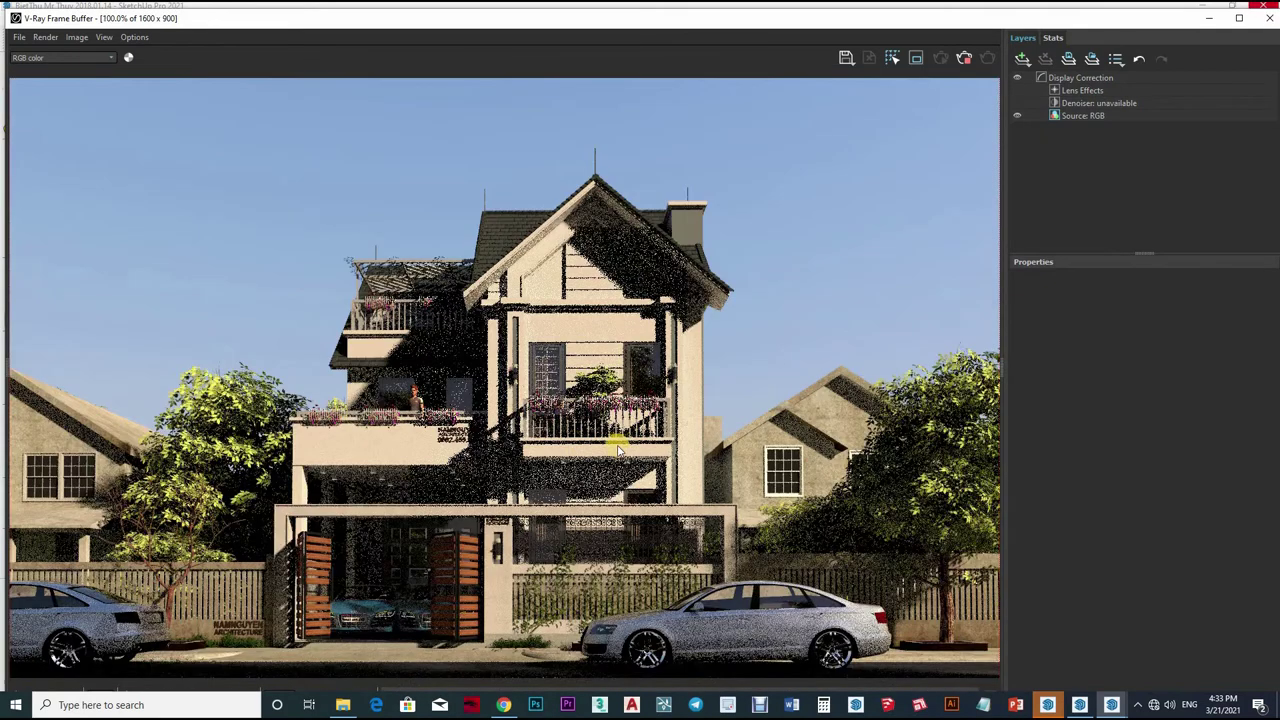
pyautogui.moveTo(526, 467); pyautogui.dragTo(580, 467)
pyautogui.scroll(-2, 706, 277)
pyautogui.click(964, 57)
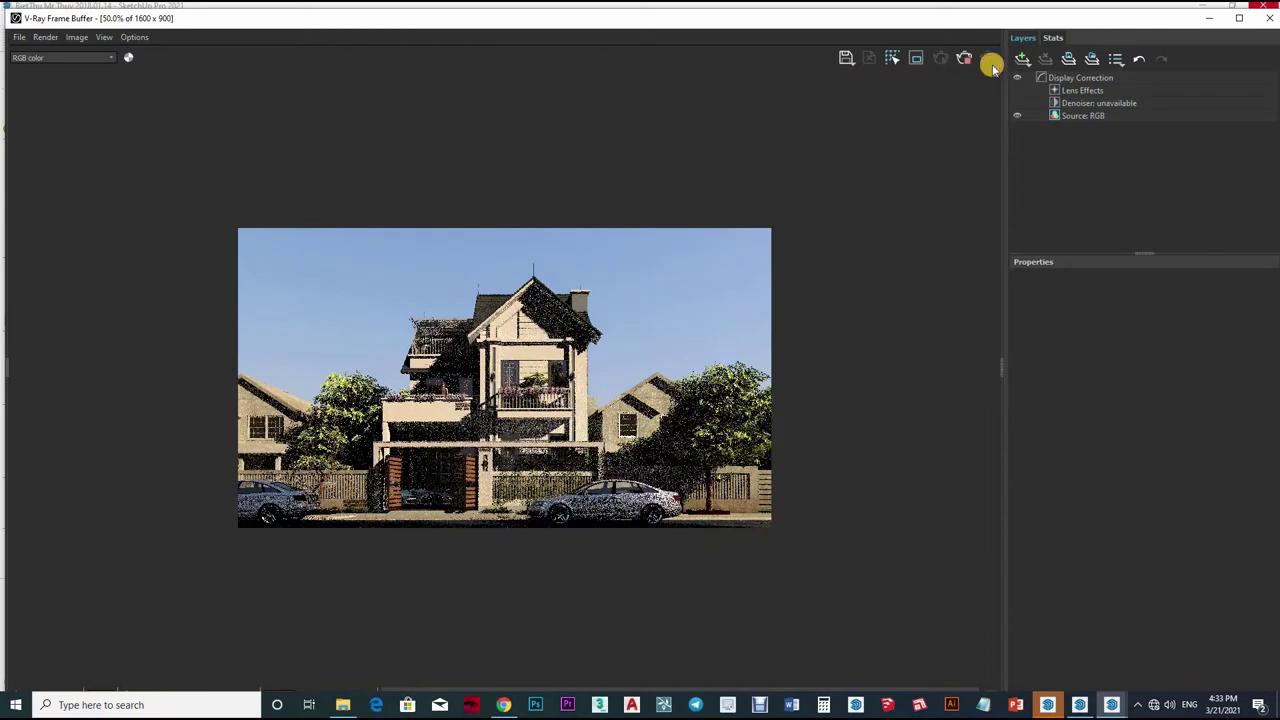
pyautogui.click(1264, 20)
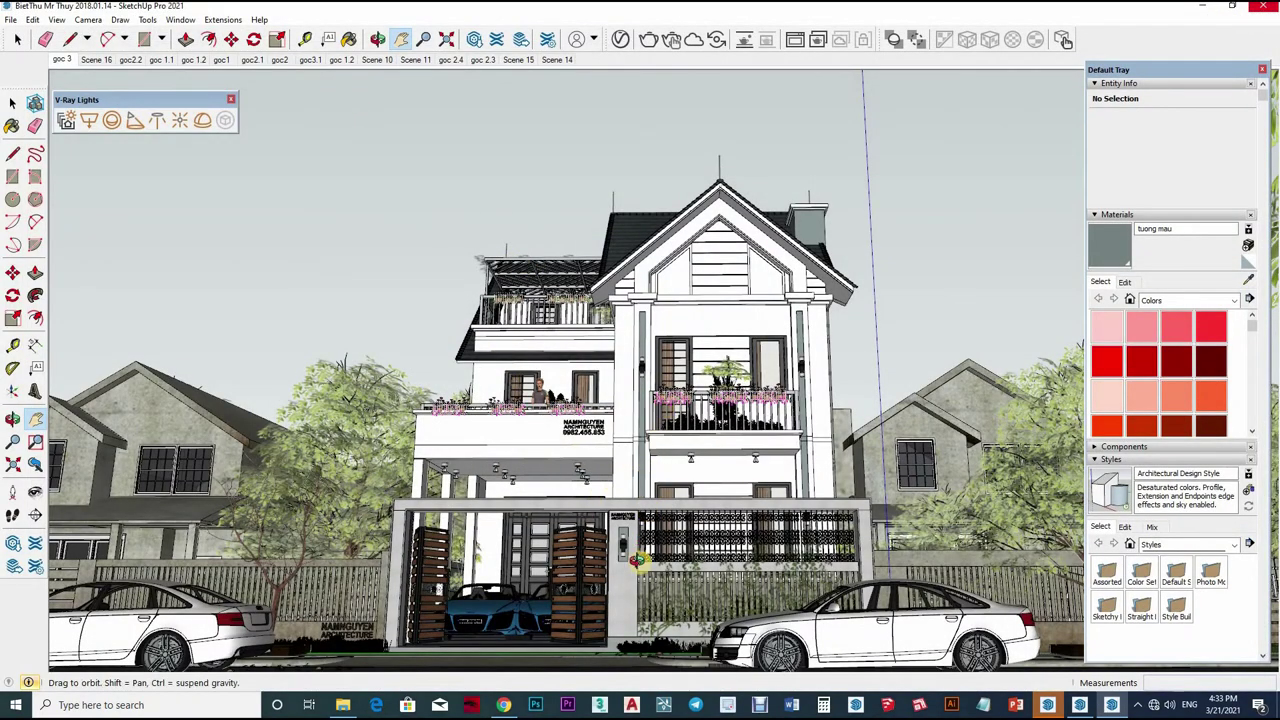
# Step: Tilt the view down to the street and load the road's material in the V-Ray Asset Editor
pyautogui.moveTo(664, 404); pyautogui.dragTo(713, 490, button='middle')
pyautogui.scroll(-2, 713, 490)
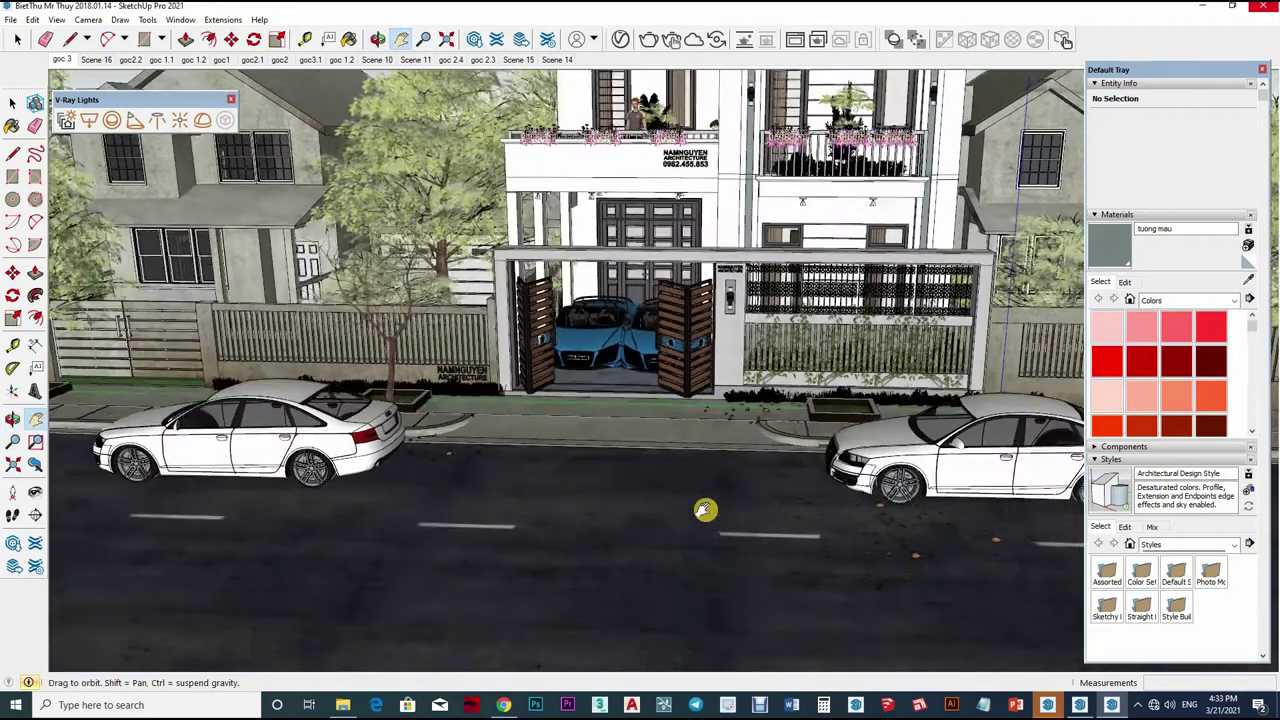
pyautogui.scroll(2, 706, 509)
pyautogui.scroll(2, 737, 497)
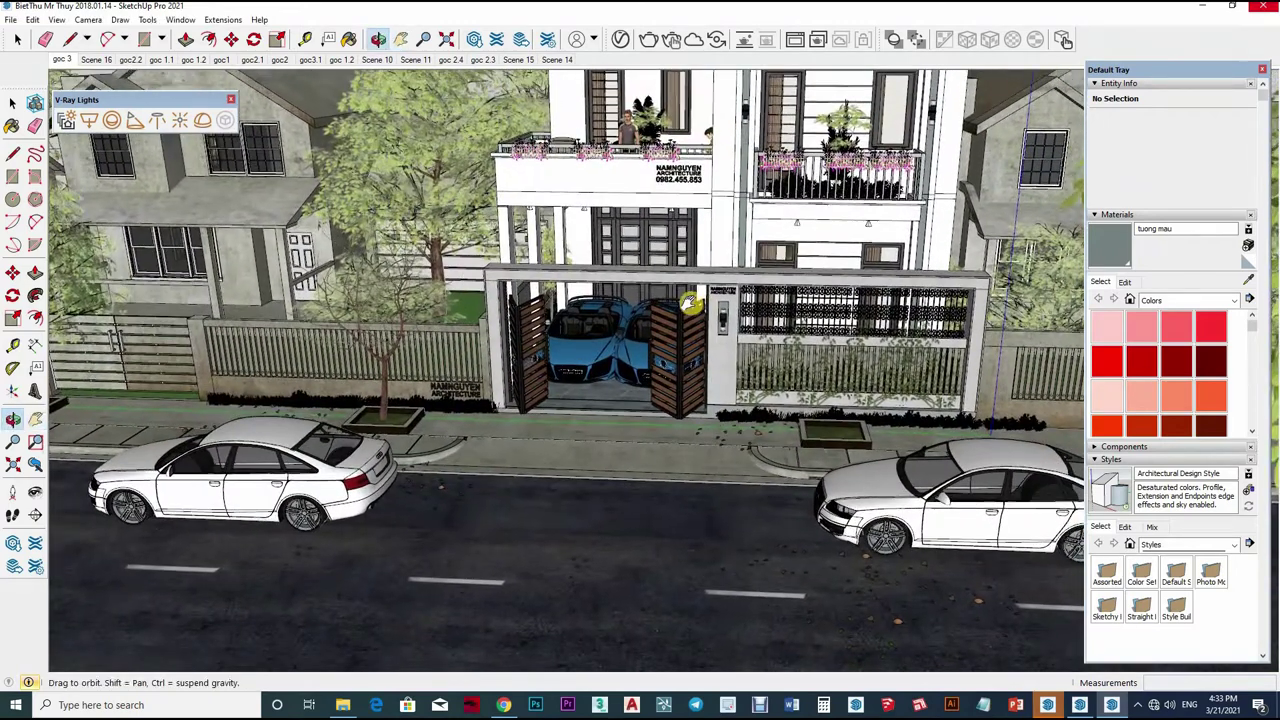
pyautogui.click(620, 40)
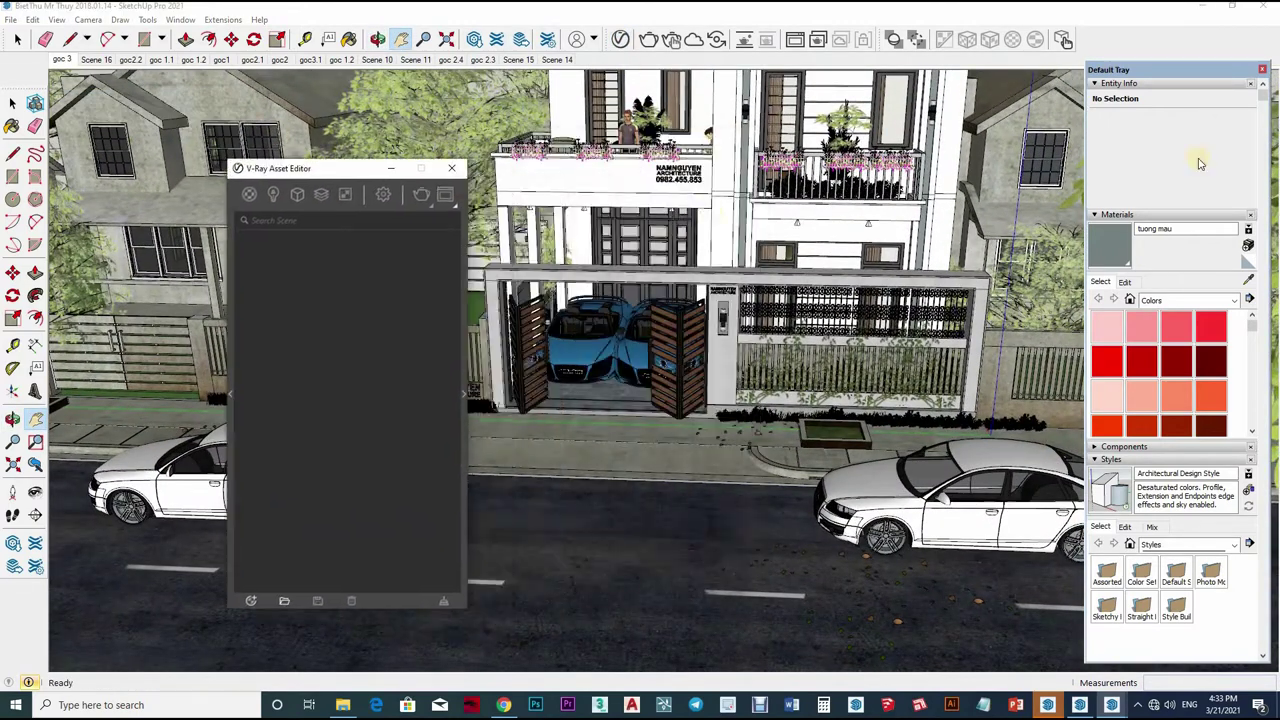
pyautogui.click(1248, 282)
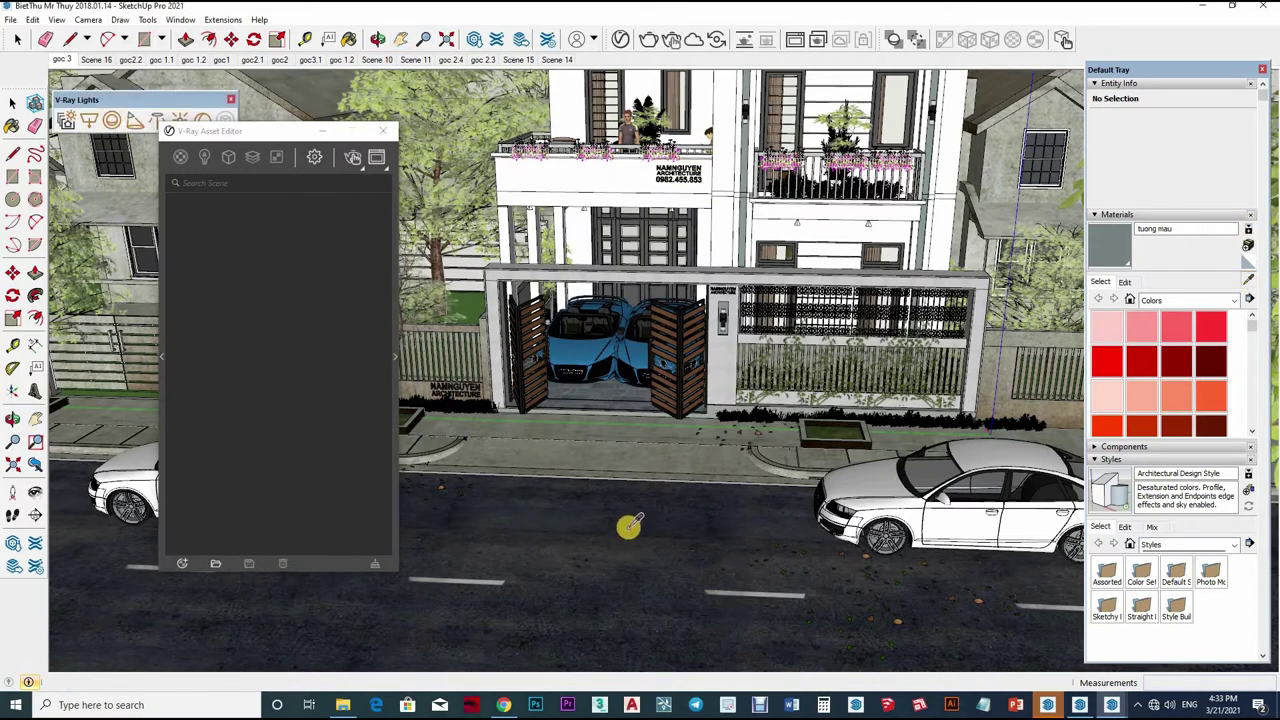
pyautogui.click(400, 358)
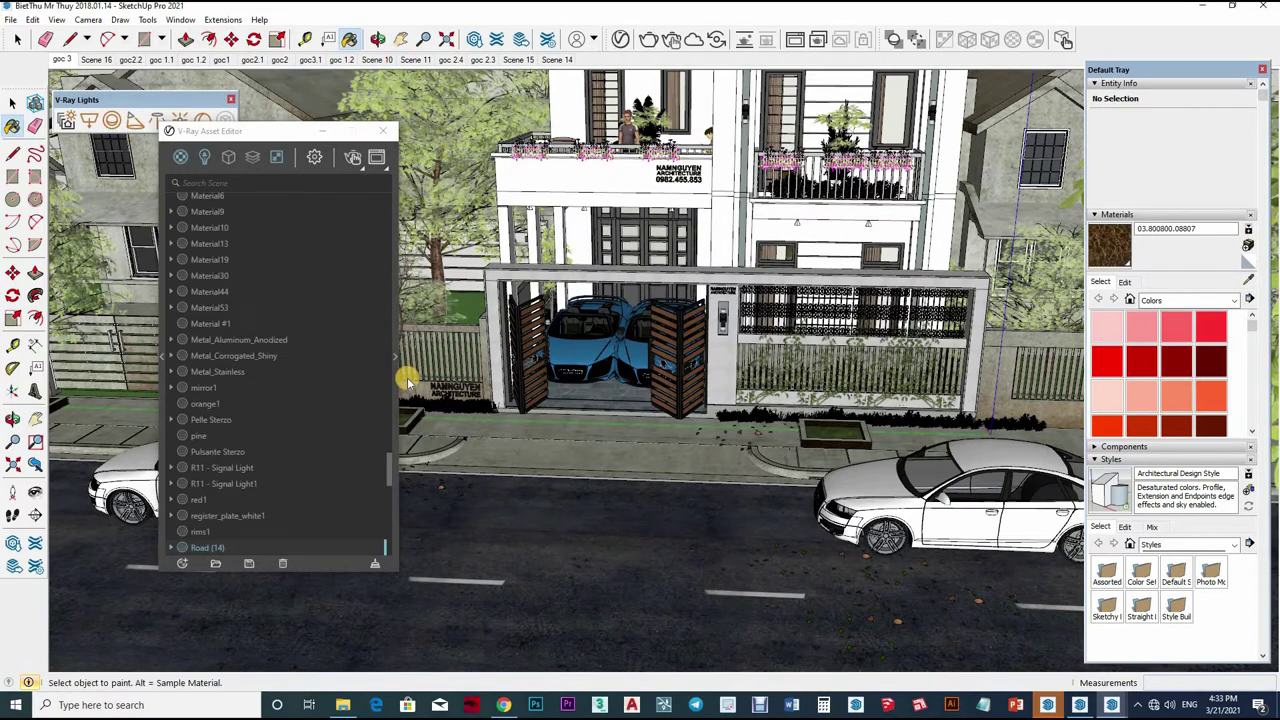
pyautogui.click(396, 357)
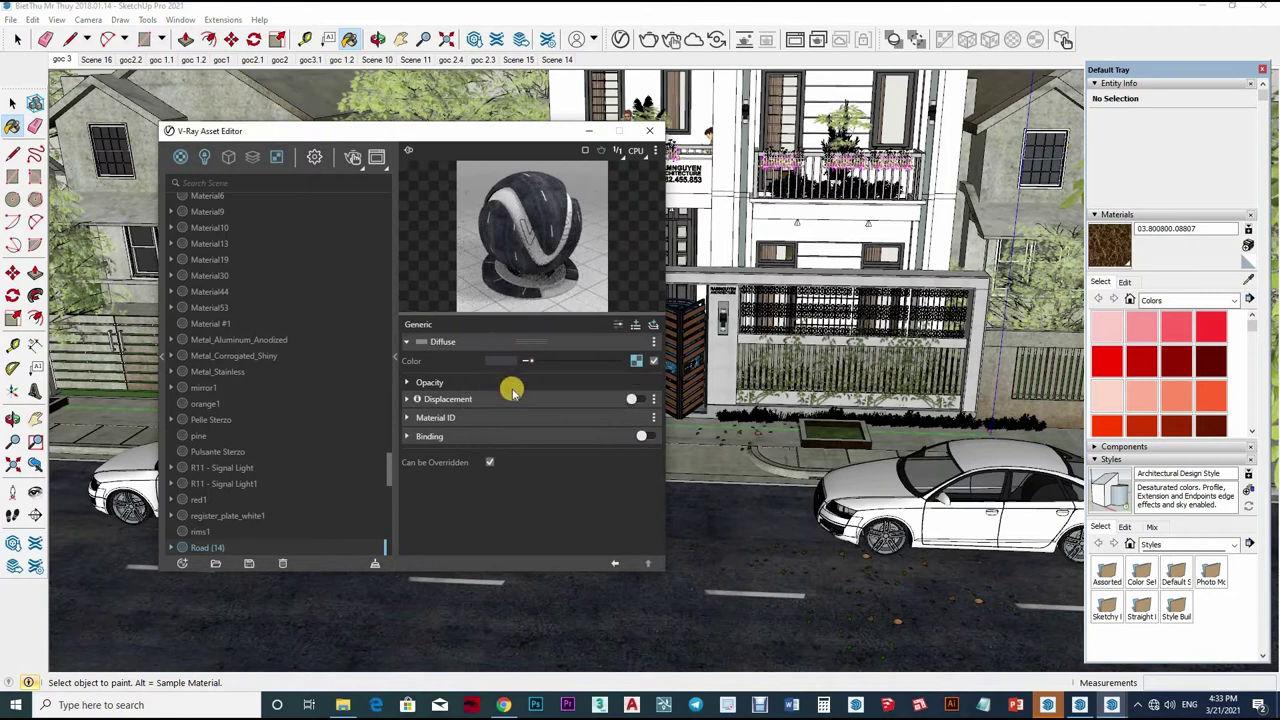
# Step: Add a Reflective Coat layer to the road material with reflection glossiness 0.8
pyautogui.click(634, 326)
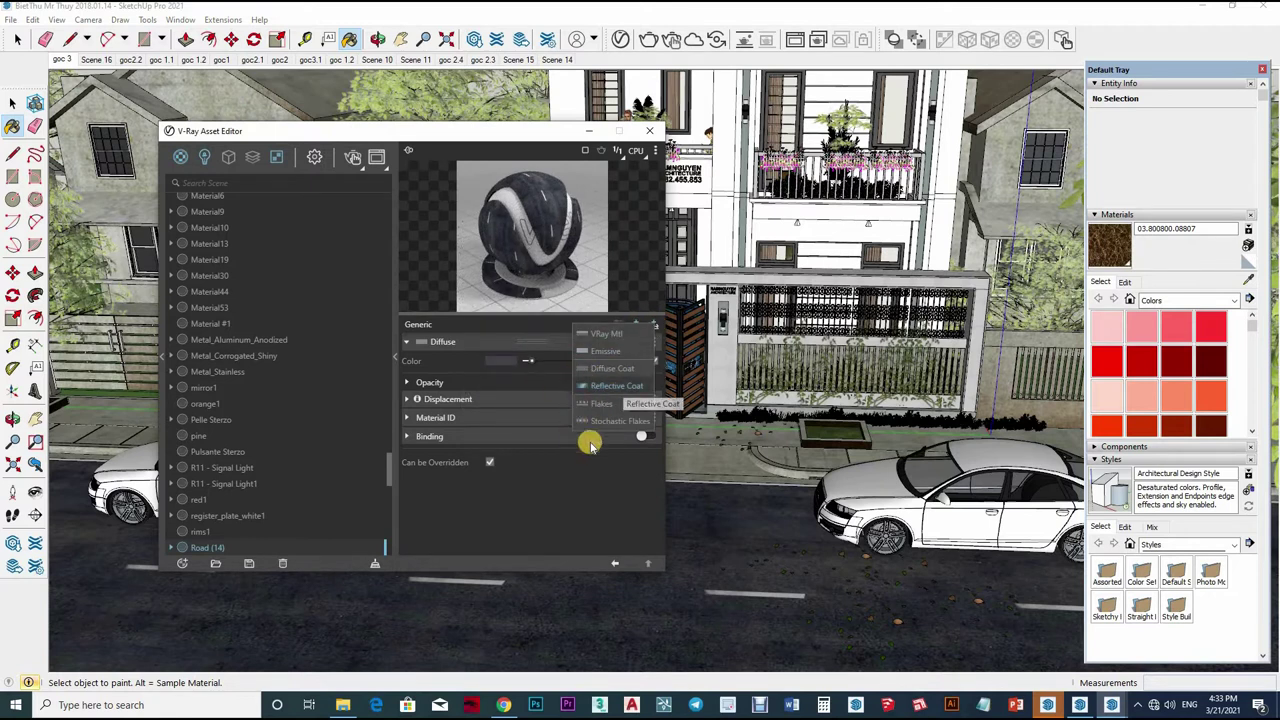
pyautogui.click(605, 386)
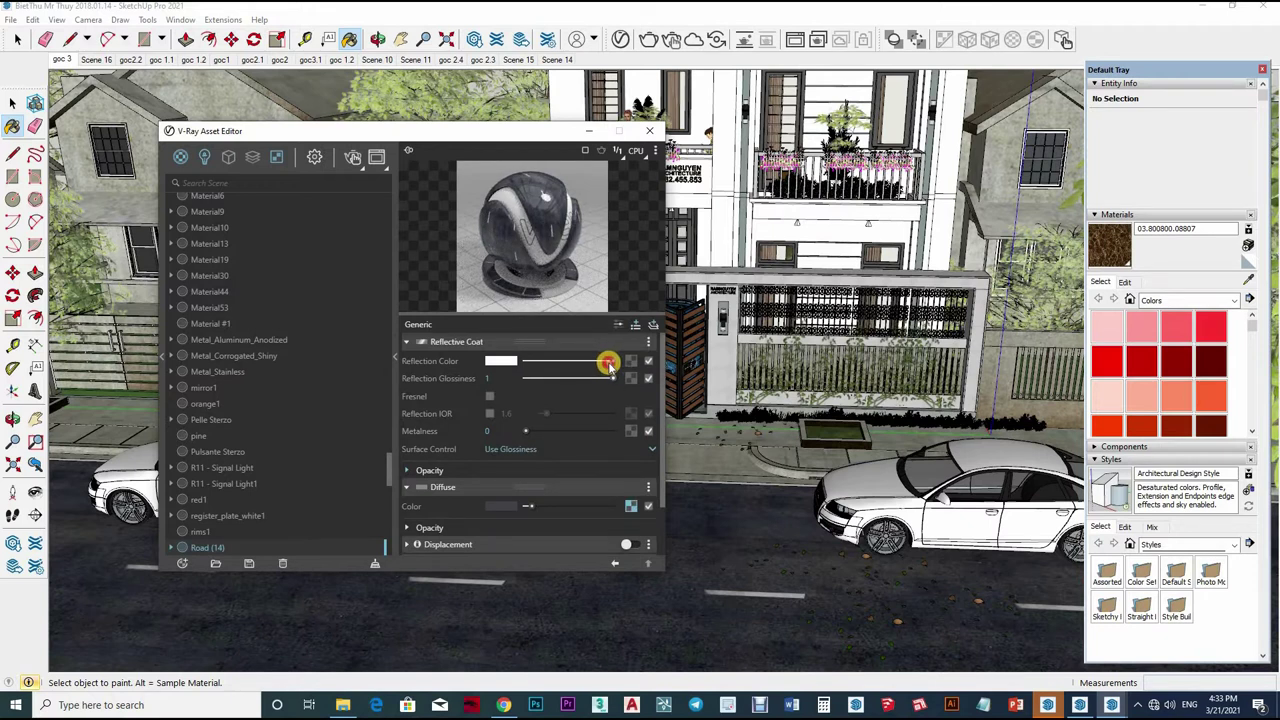
pyautogui.moveTo(611, 380)
pyautogui.mouseDown()
pyautogui.moveTo(590, 362)
pyautogui.moveTo(599, 378)
pyautogui.mouseUp()
pyautogui.click(597, 363)
pyautogui.click(599, 380)
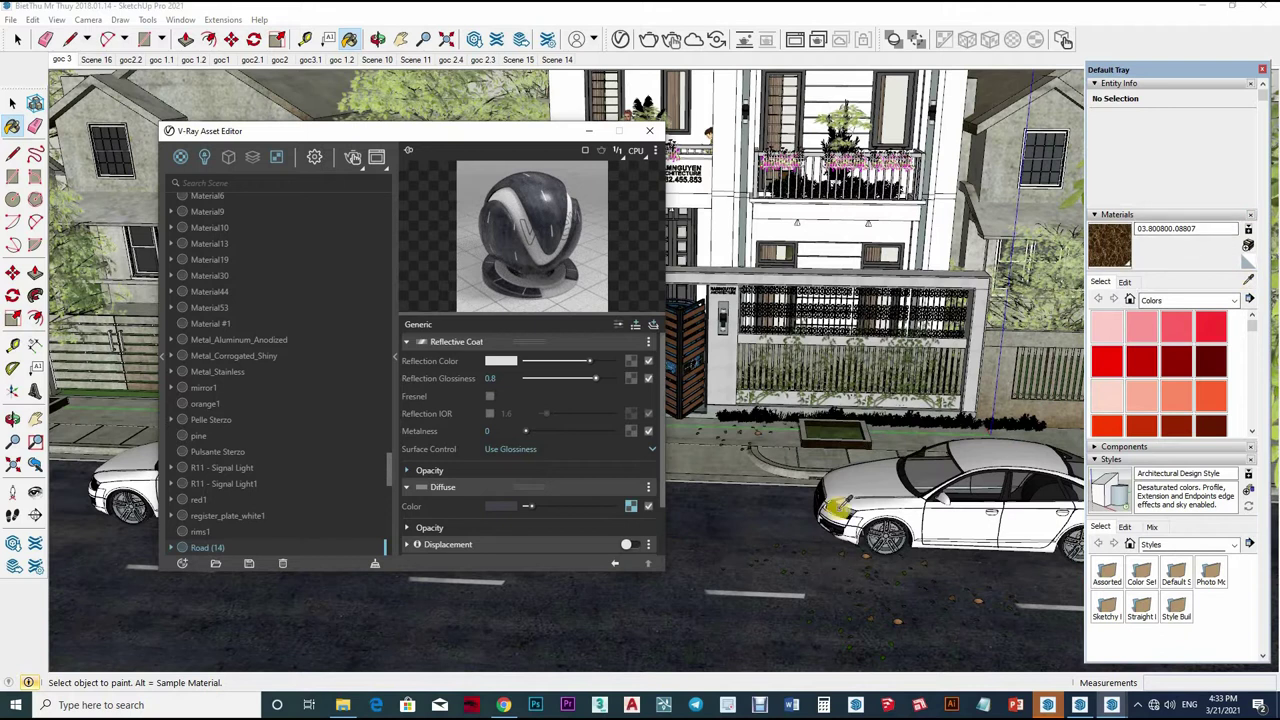
pyautogui.press('alt')
pyautogui.moveTo(886, 443); pyautogui.dragTo(457, 134, button='middle')
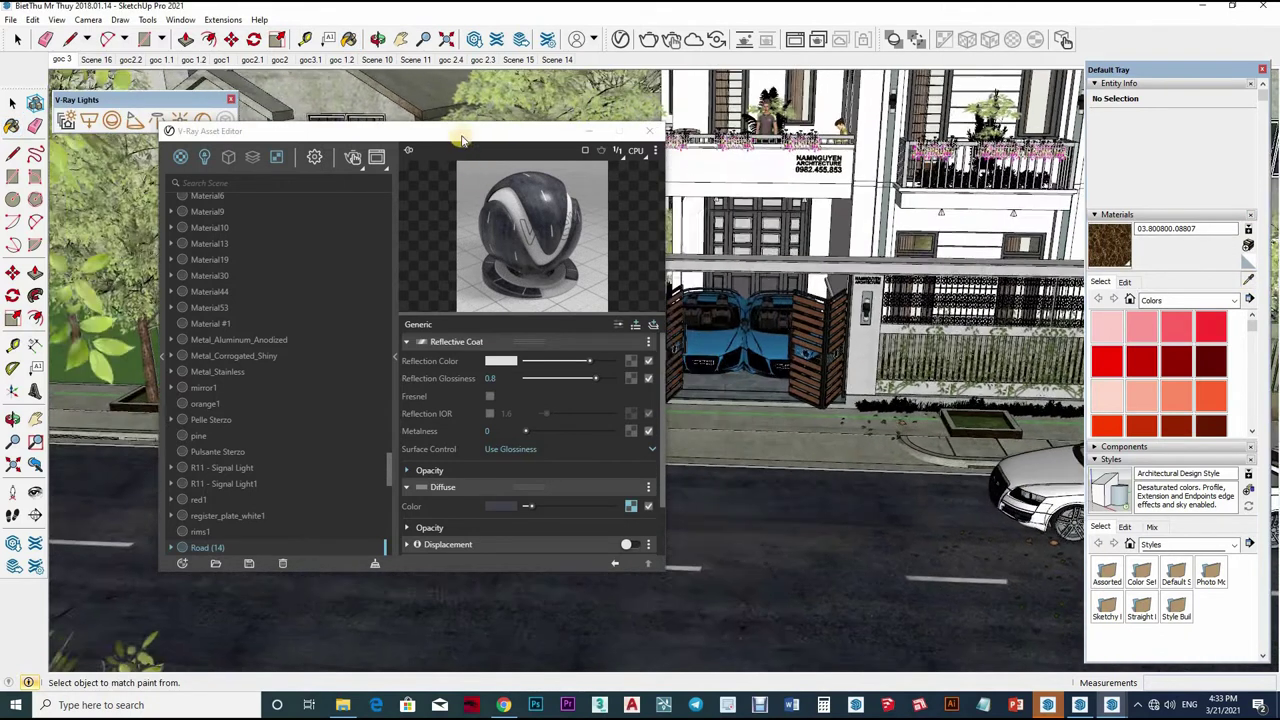
# Step: Give the sampled Material3 a Reflective Coat layer with reflection glossiness around 0.6
pyautogui.keyDown('alt'); pyautogui.click(751, 451); pyautogui.keyUp('alt')
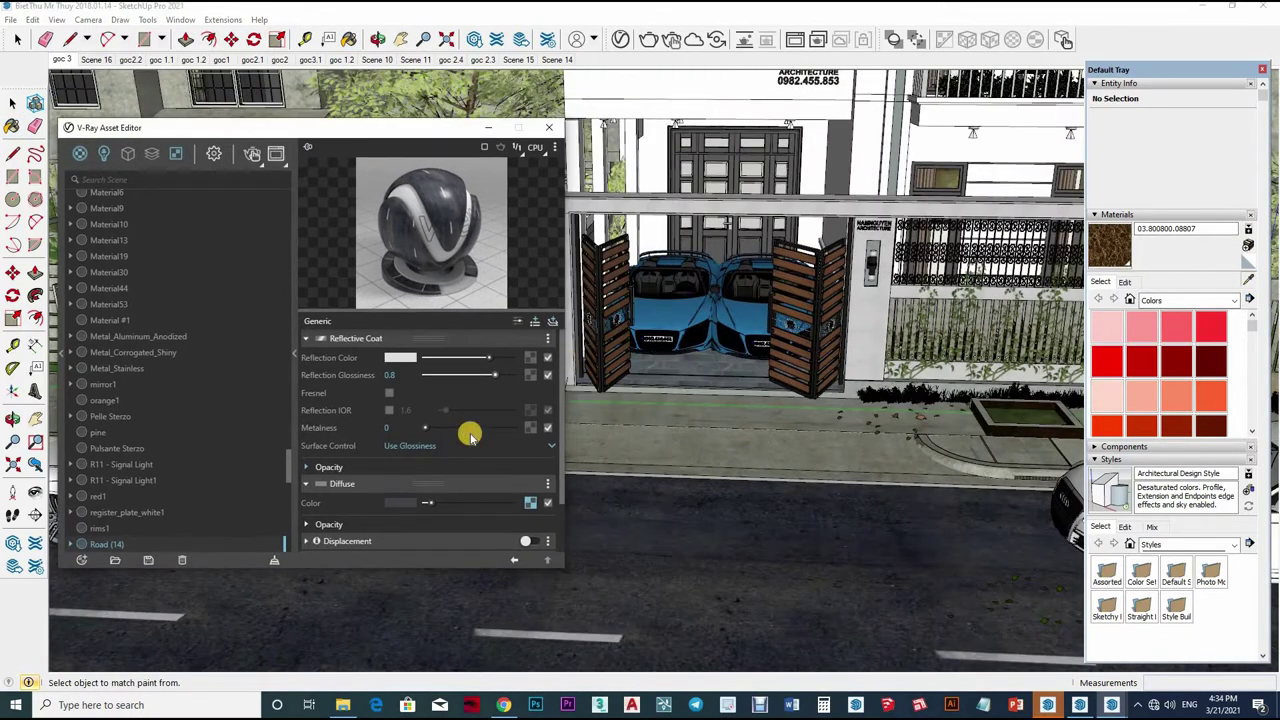
pyautogui.click(552, 322)
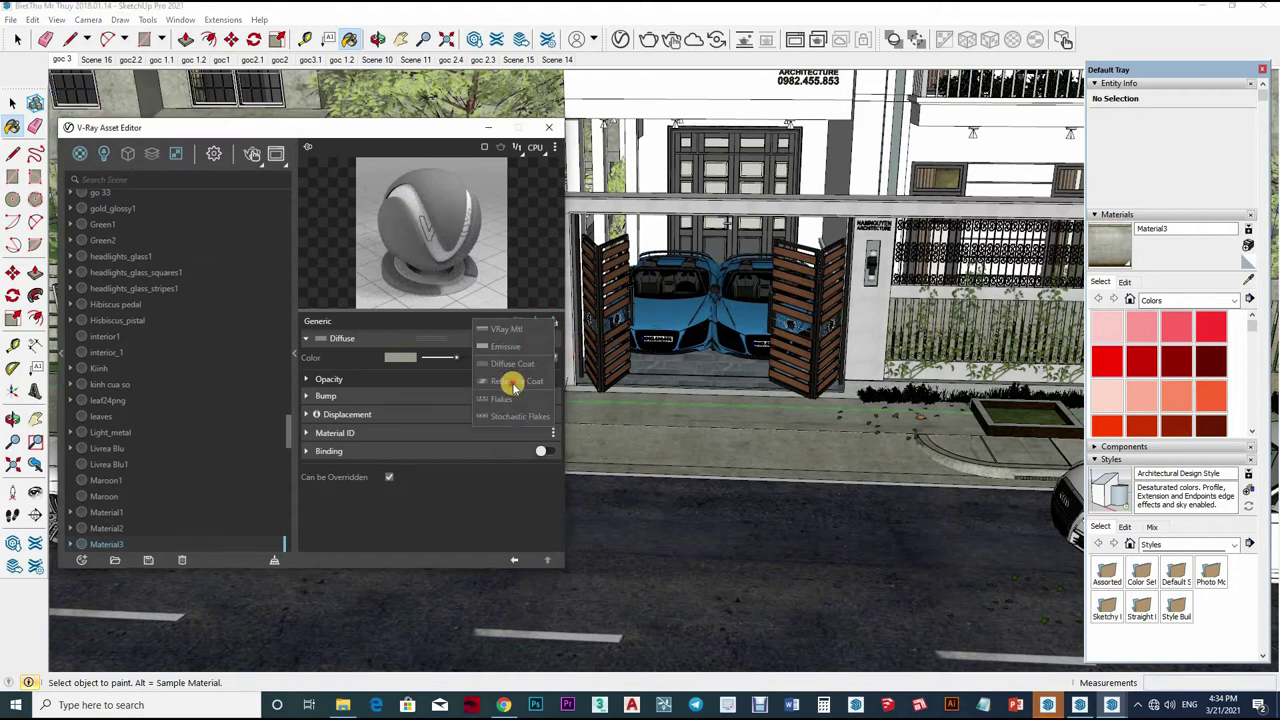
pyautogui.click(515, 381)
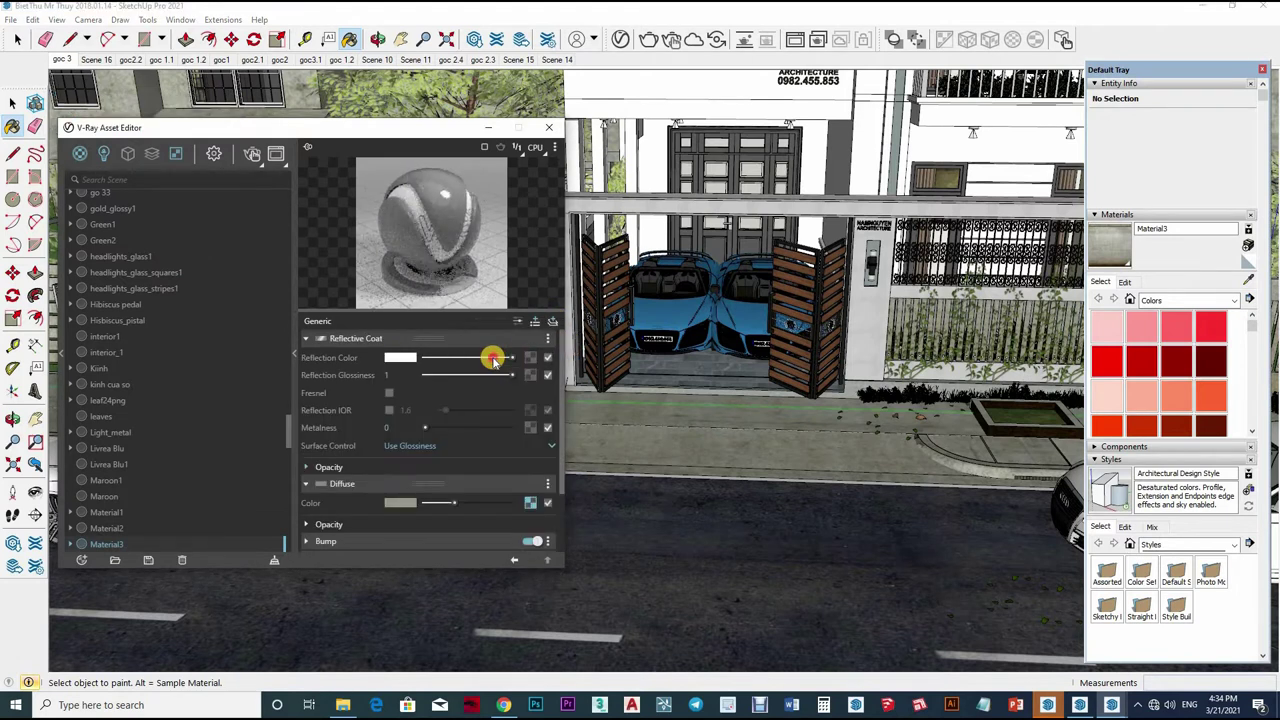
pyautogui.moveTo(518, 381); pyautogui.dragTo(480, 372)
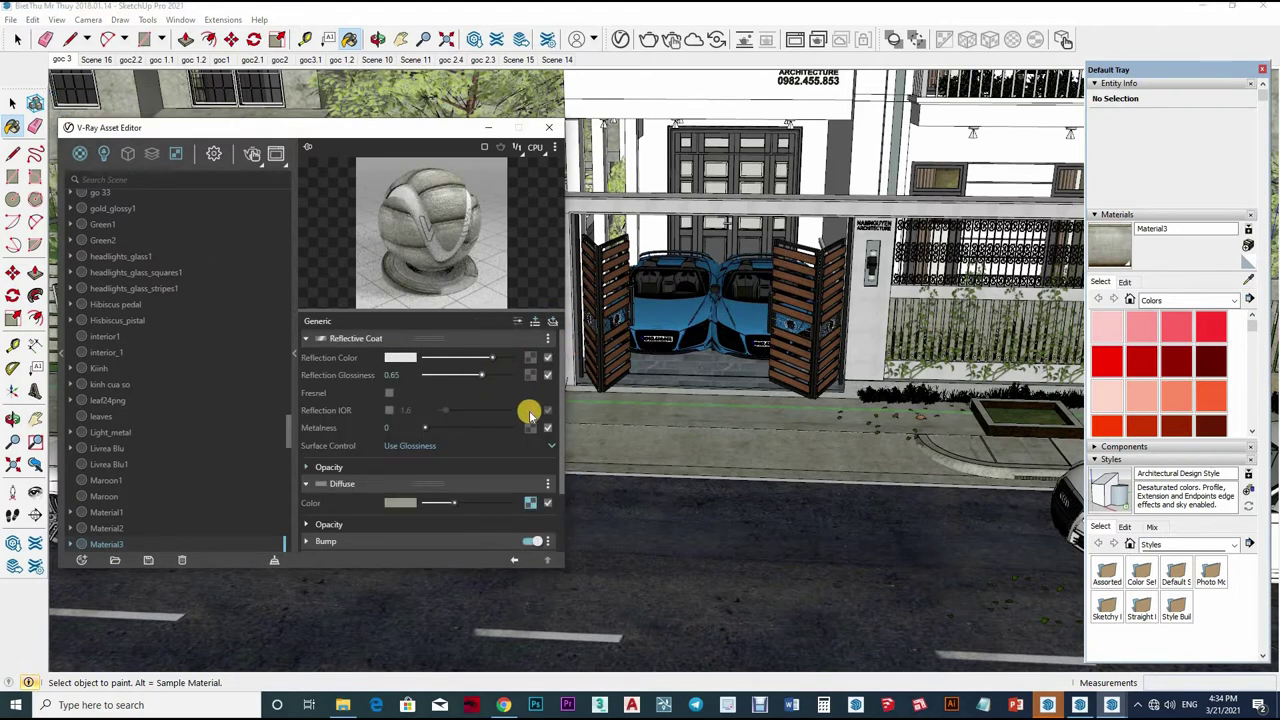
pyautogui.click(478, 375)
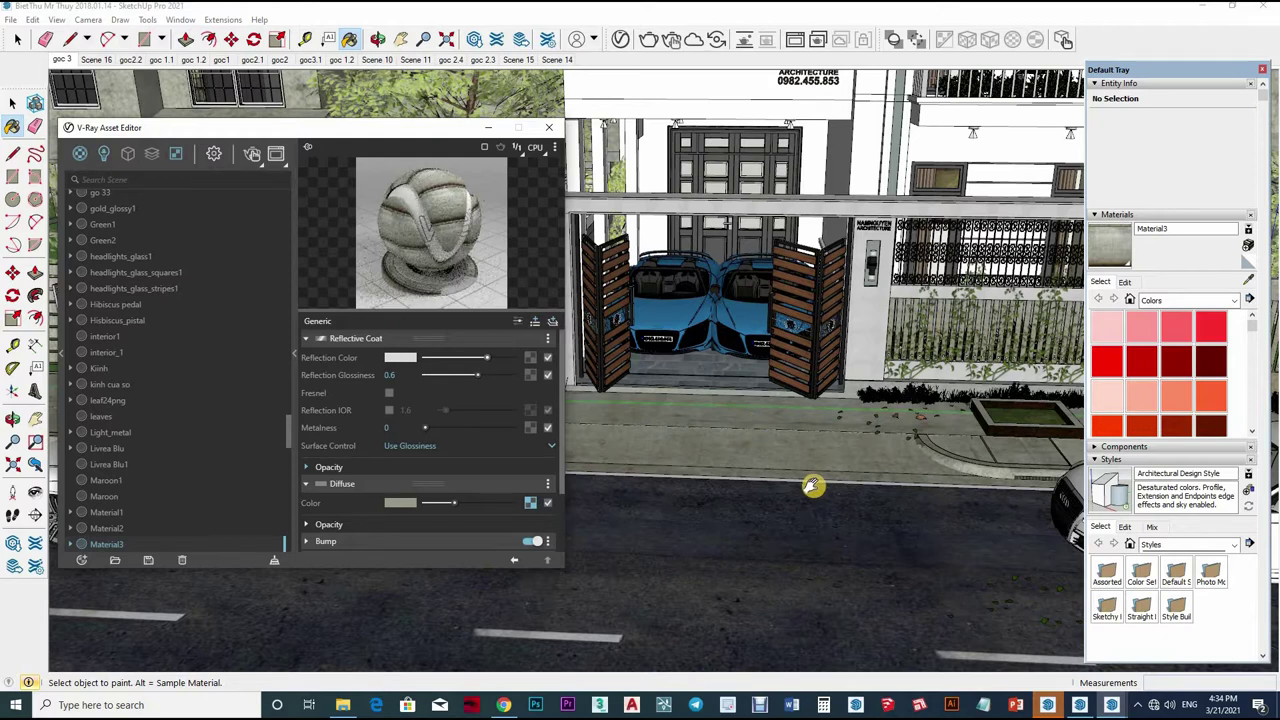
# Step: Orbit toward the gate and sample its wood material, concrete_10_blurry2
pyautogui.moveTo(690, 436)
pyautogui.mouseDown(button='middle')
pyautogui.moveTo(764, 478)
pyautogui.moveTo(811, 337)
pyautogui.mouseUp(button='middle')
pyautogui.scroll(3, 764, 478)
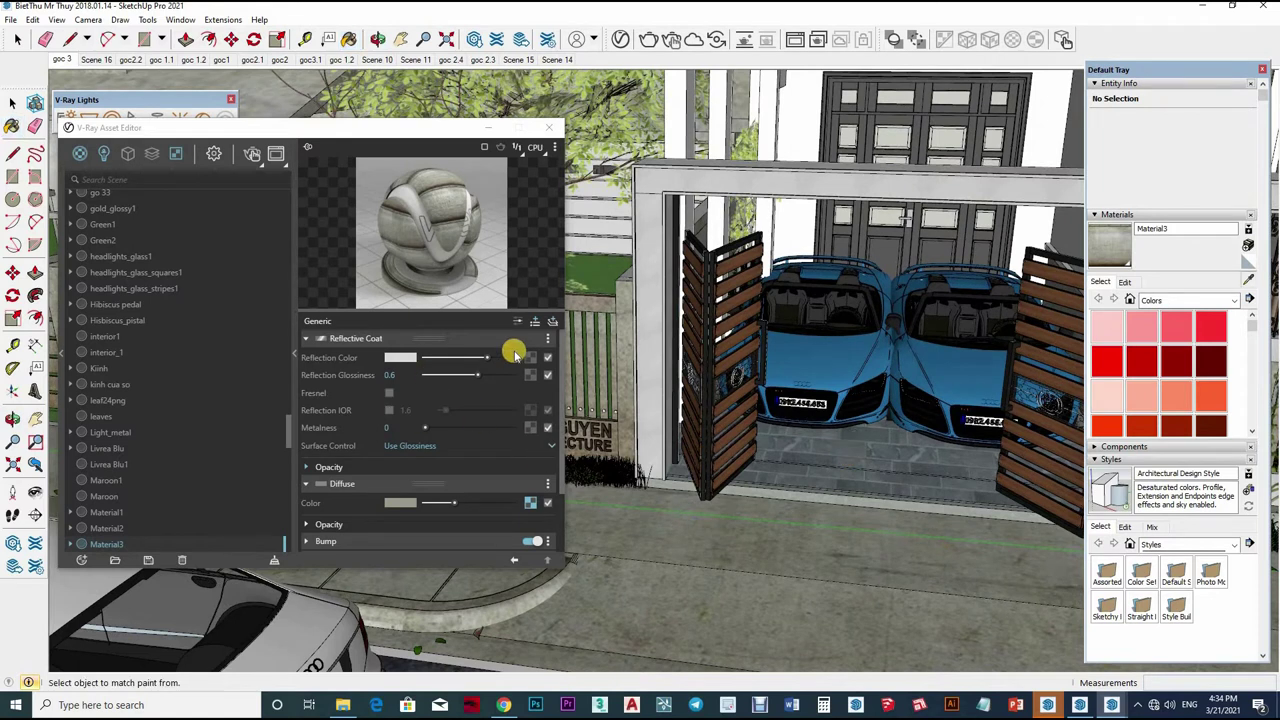
pyautogui.keyDown('alt'); pyautogui.click(695, 395); pyautogui.keyUp('alt')
pyautogui.moveTo(811, 466); pyautogui.dragTo(706, 420, button='middle')
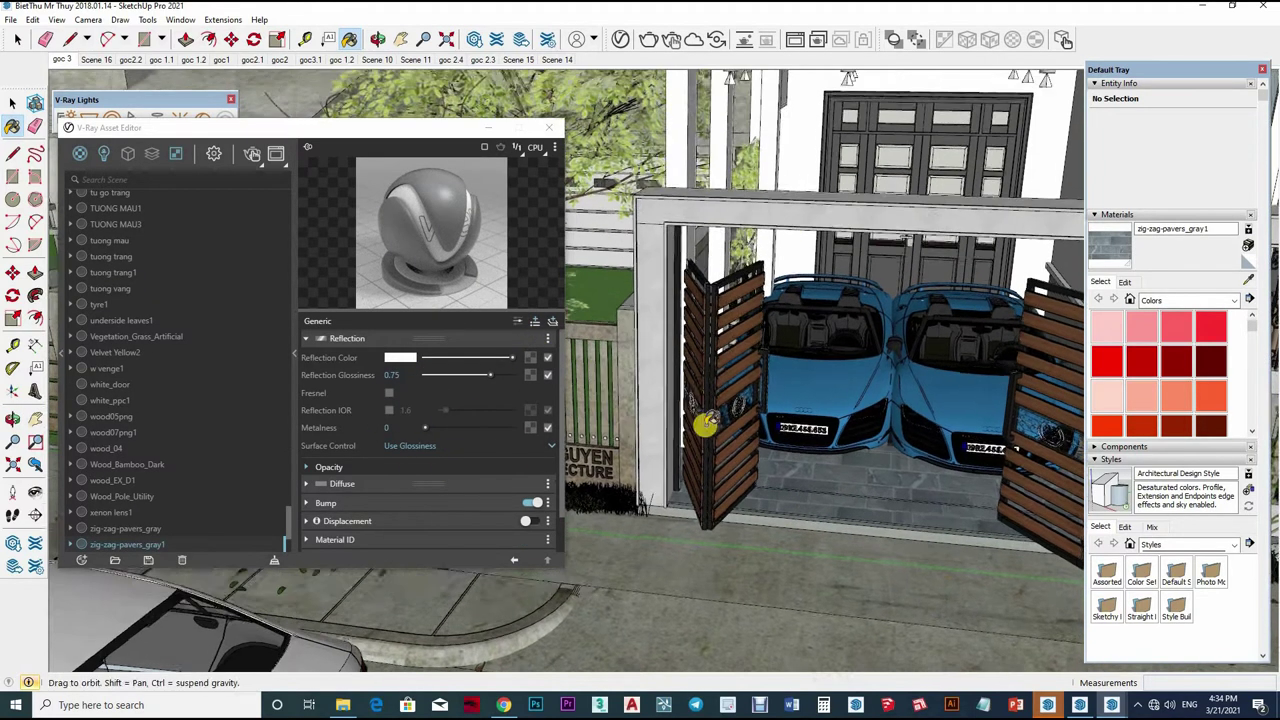
pyautogui.click(1248, 281)
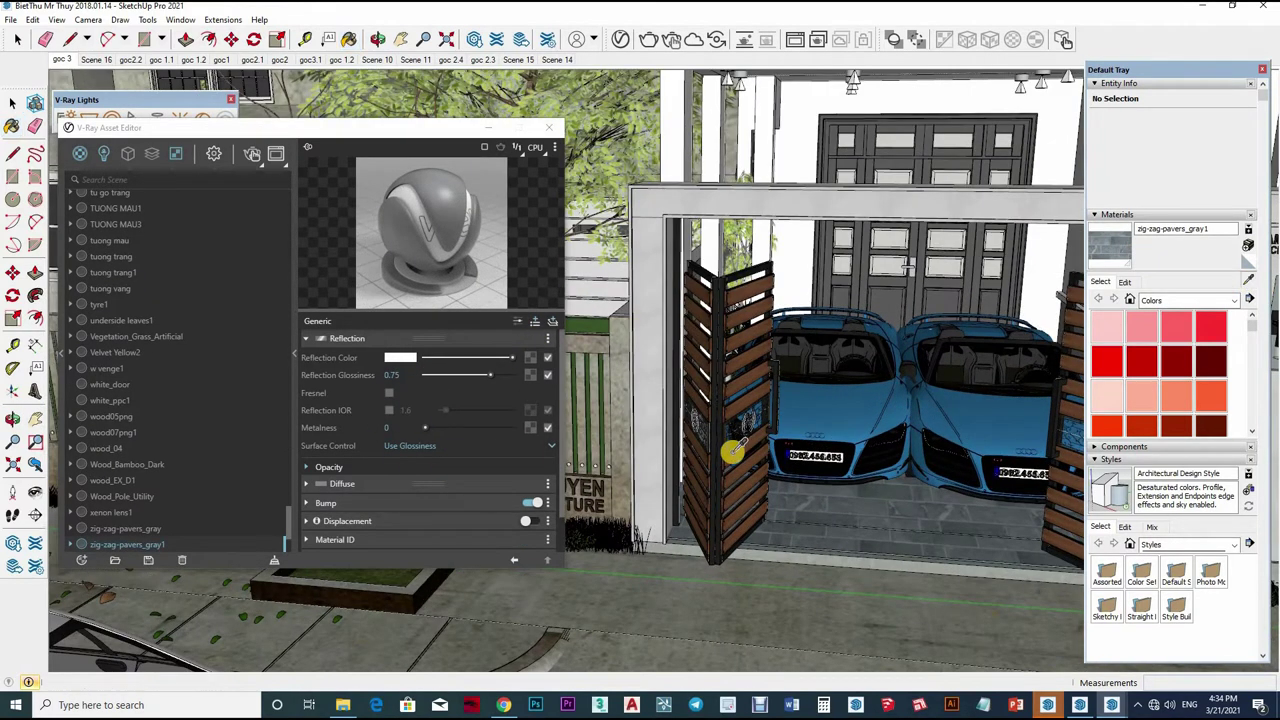
pyautogui.click(730, 330)
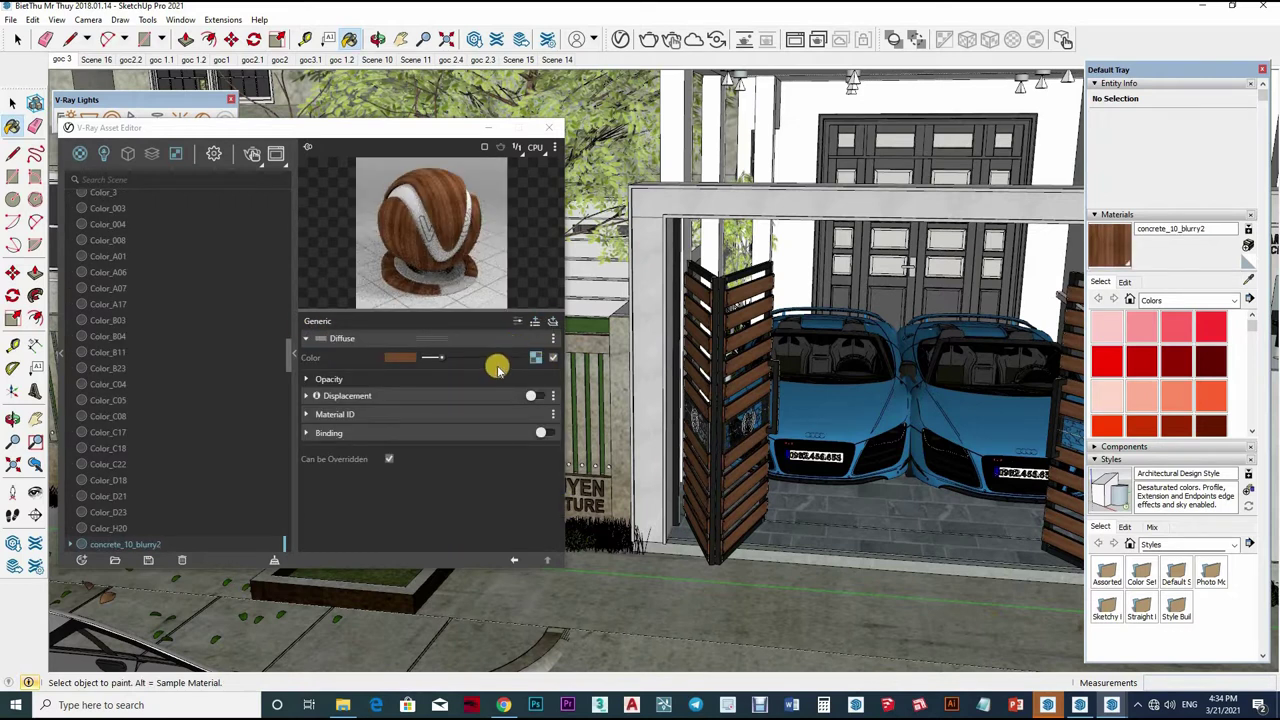
# Step: Darken the wood coat's reflection colour and set its reflection glossiness to 0.65
pyautogui.click(506, 392)
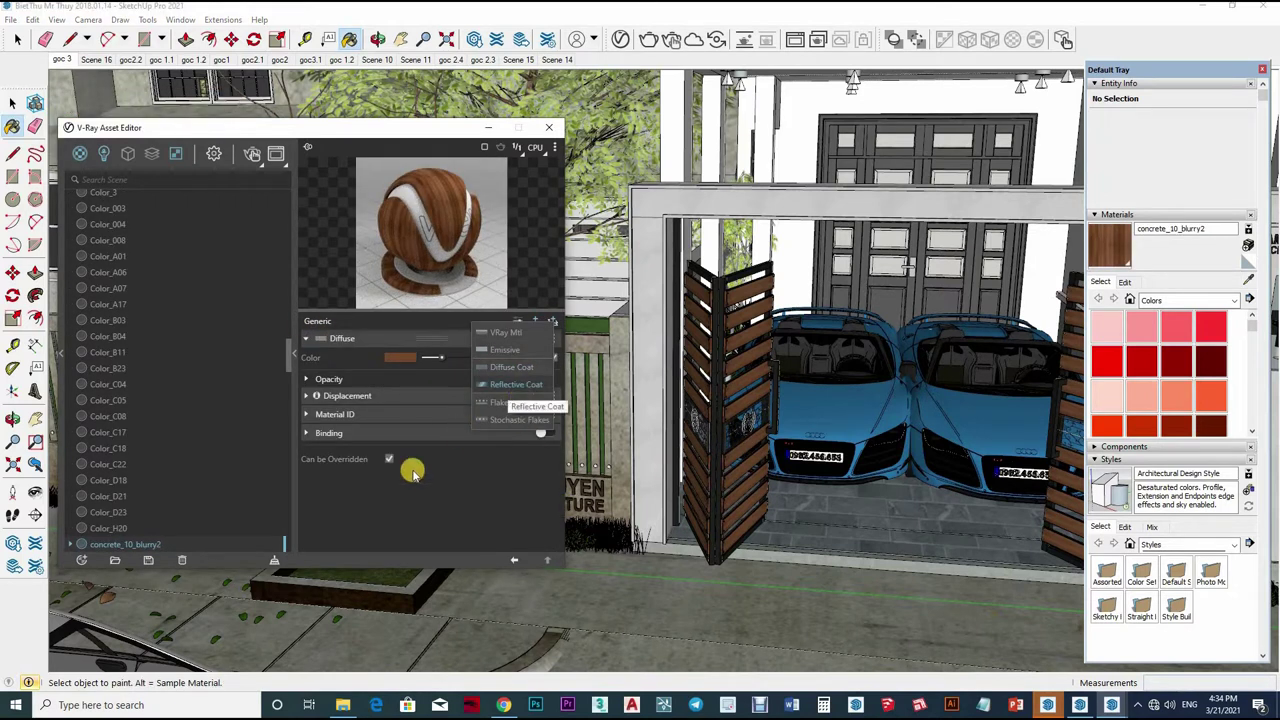
pyautogui.moveTo(509, 357); pyautogui.dragTo(475, 365)
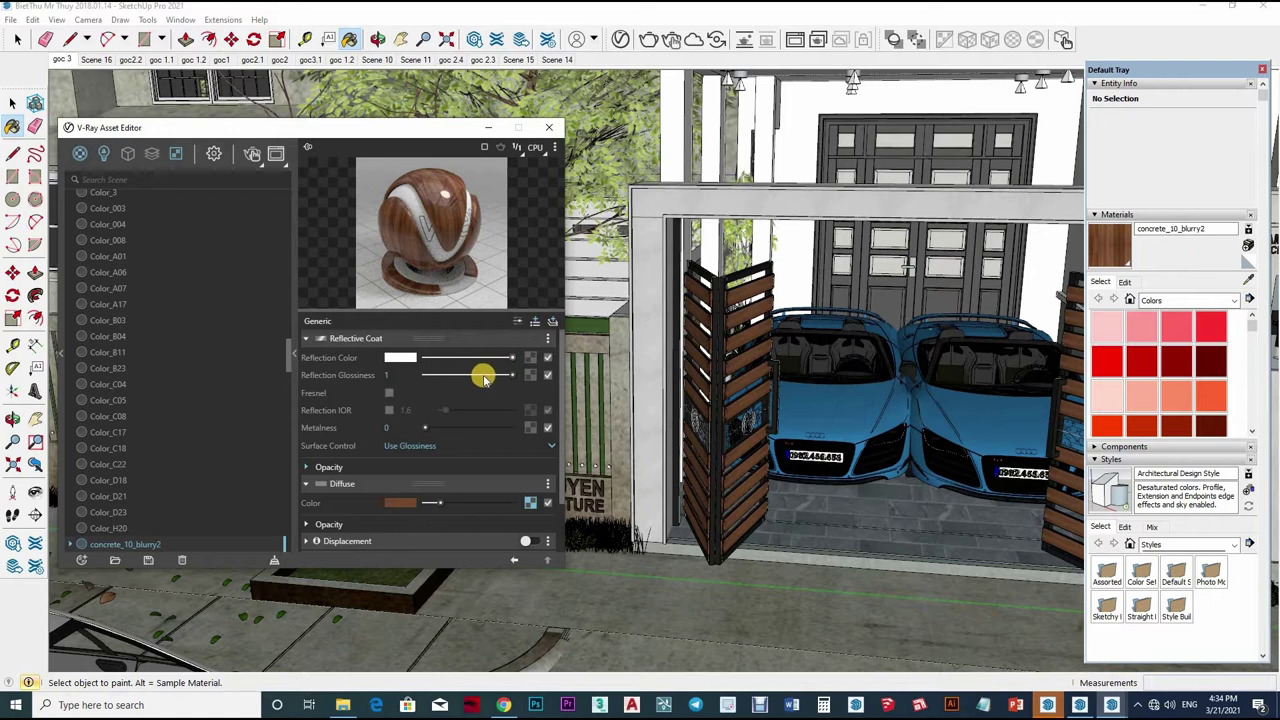
pyautogui.click(483, 376)
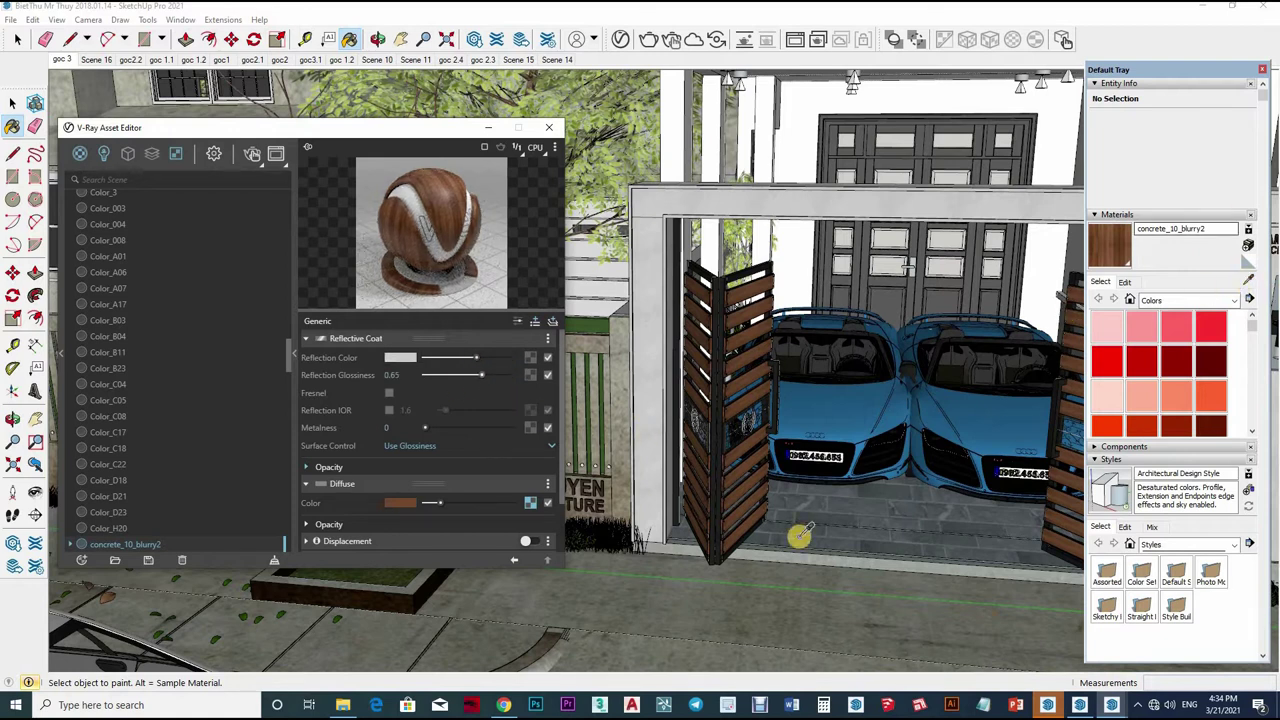
pyautogui.press('alt')
pyautogui.moveTo(779, 481); pyautogui.dragTo(632, 414, button='middle')
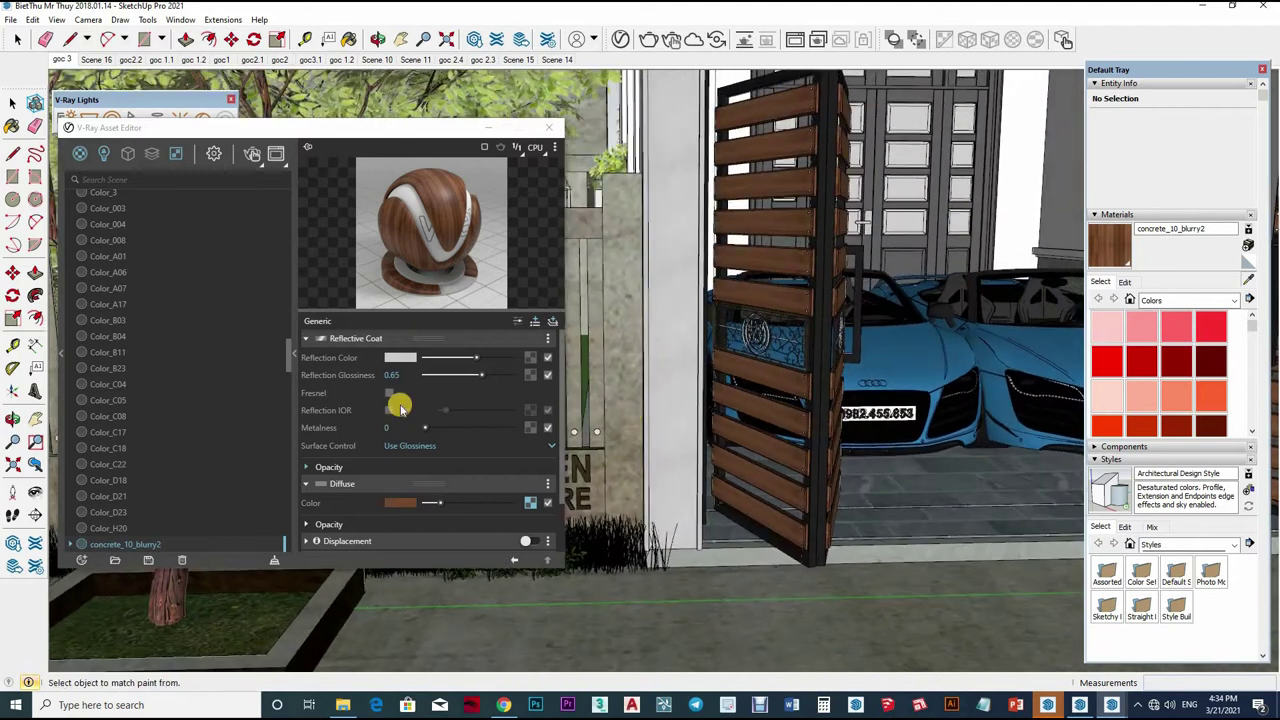
# Step: Give the black Color_008 a Reflective Coat with glossiness 0.8, Fresnel on and IOR 2
pyautogui.keyDown('alt'); pyautogui.click(551, 249); pyautogui.keyUp('alt')
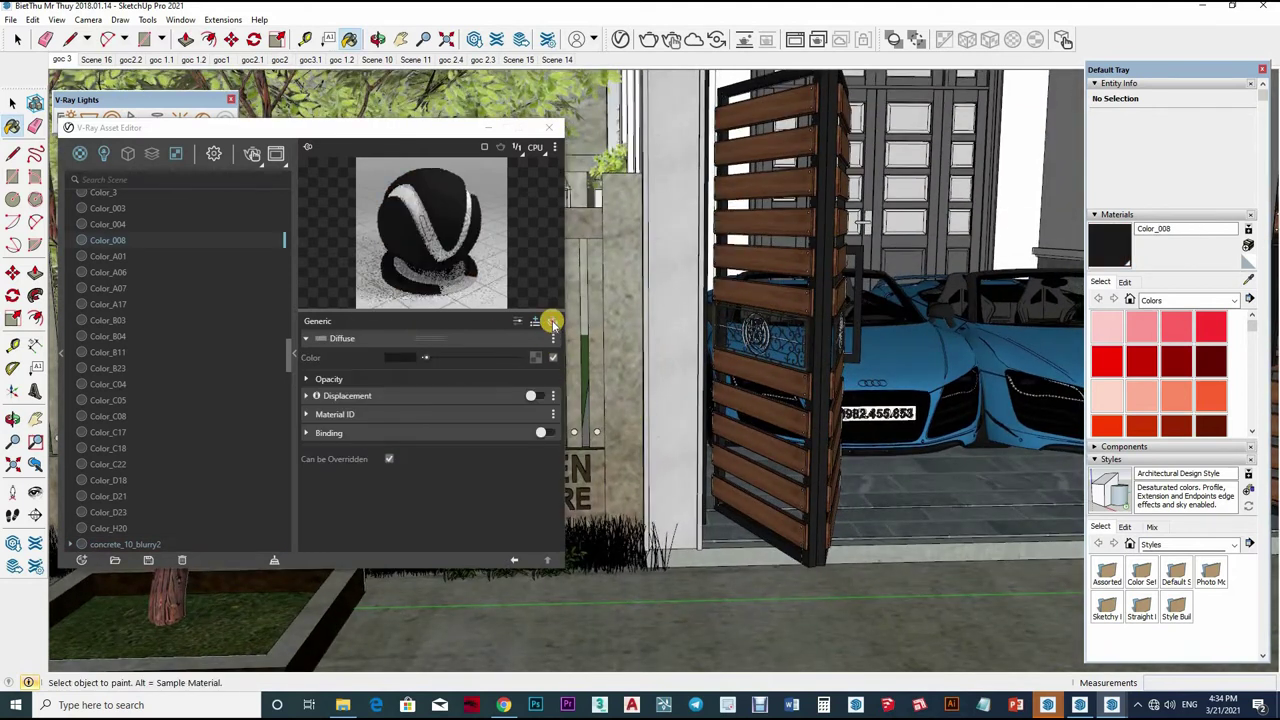
pyautogui.click(534, 321)
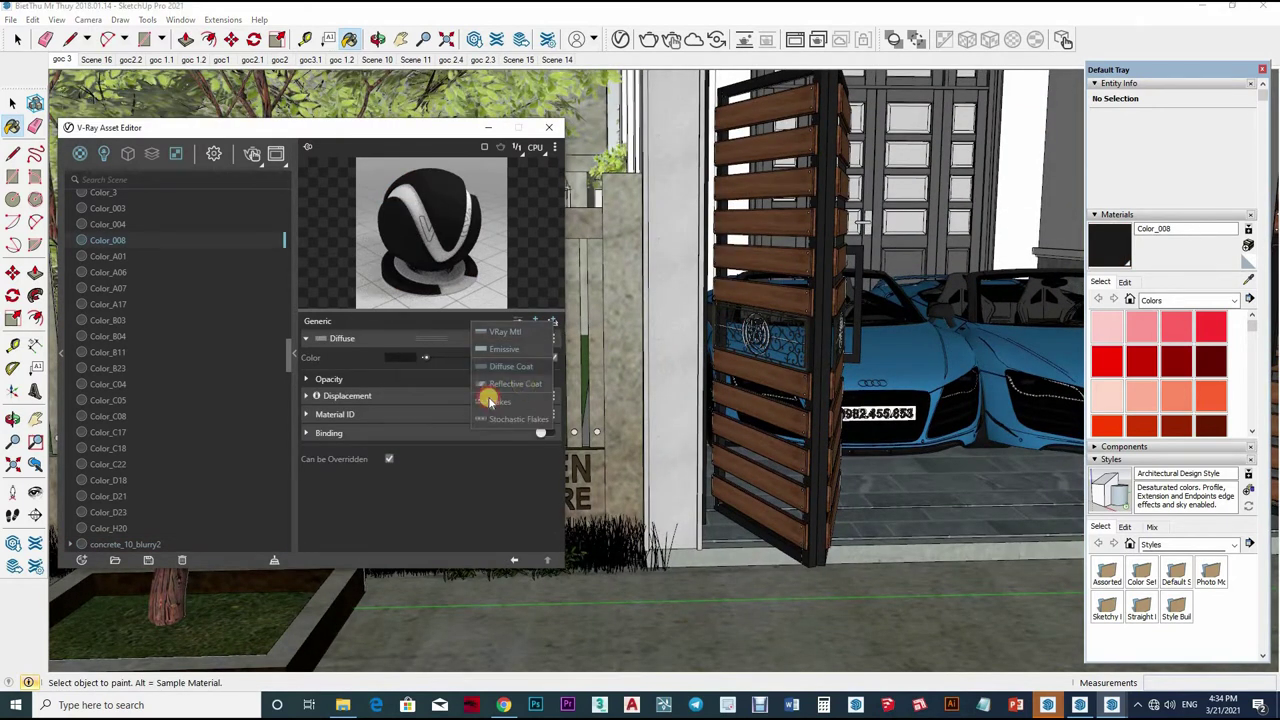
pyautogui.click(449, 434)
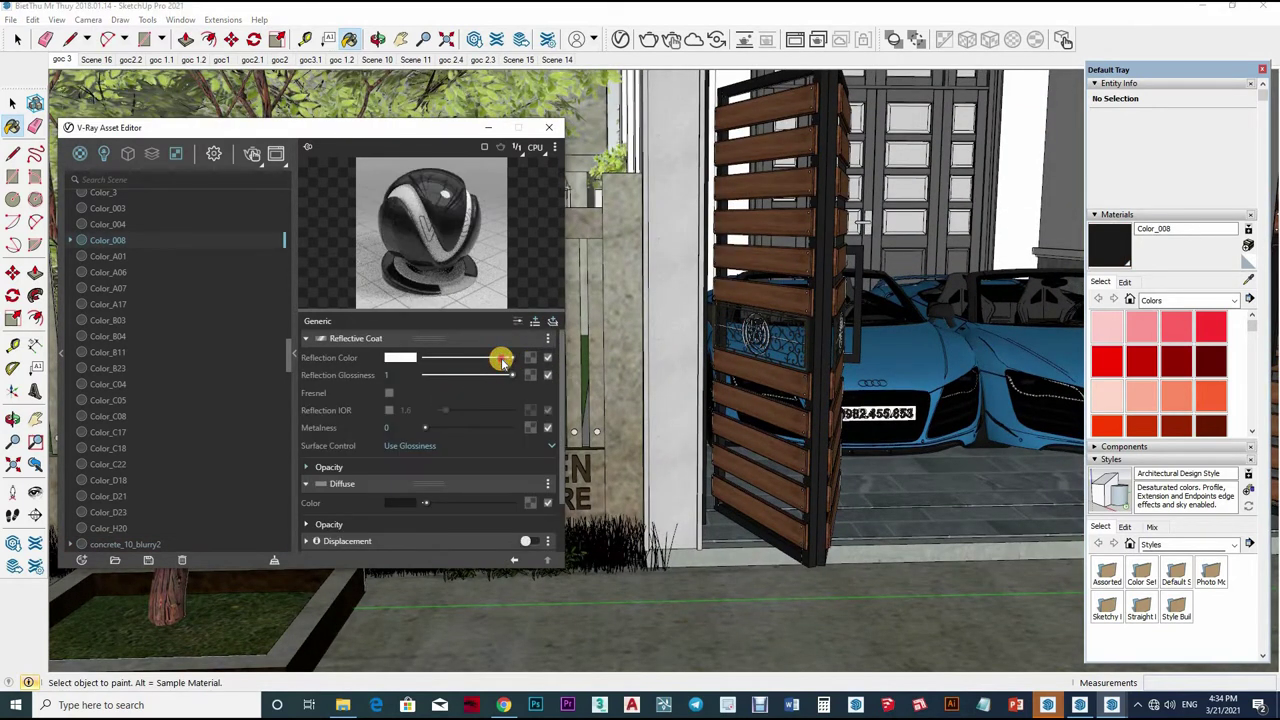
pyautogui.moveTo(501, 366); pyautogui.dragTo(493, 370)
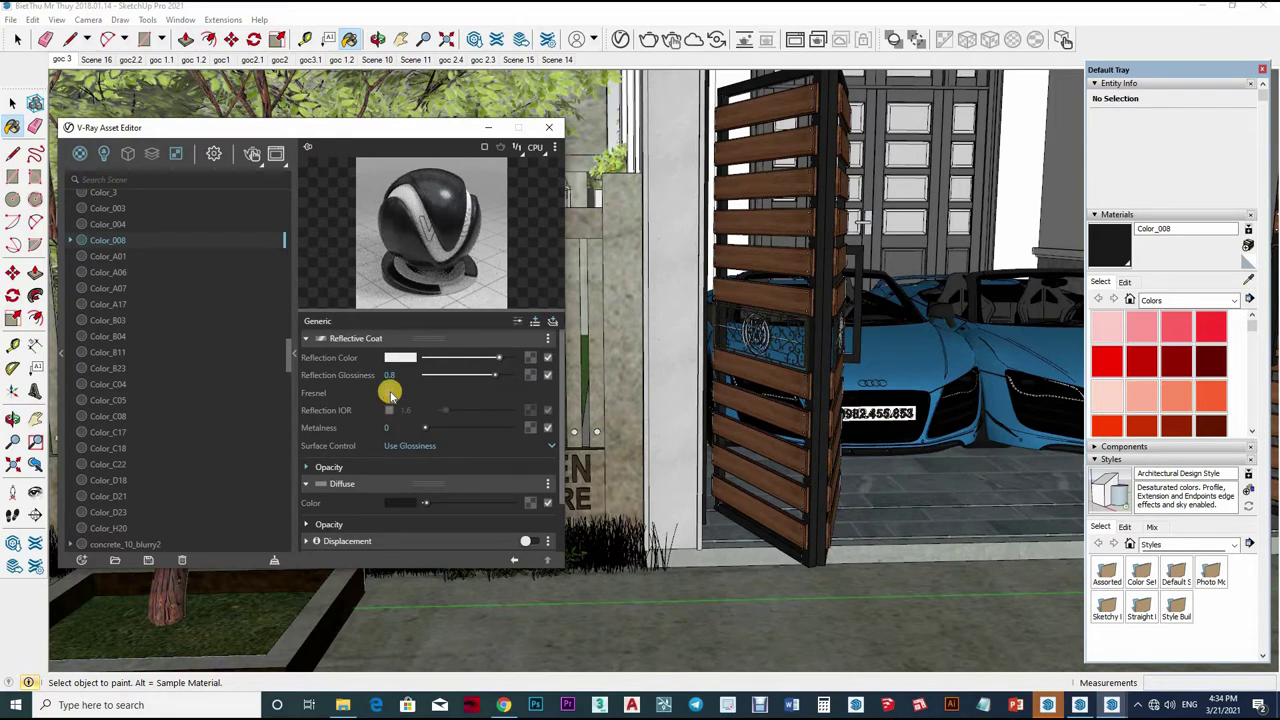
pyautogui.click(389, 393)
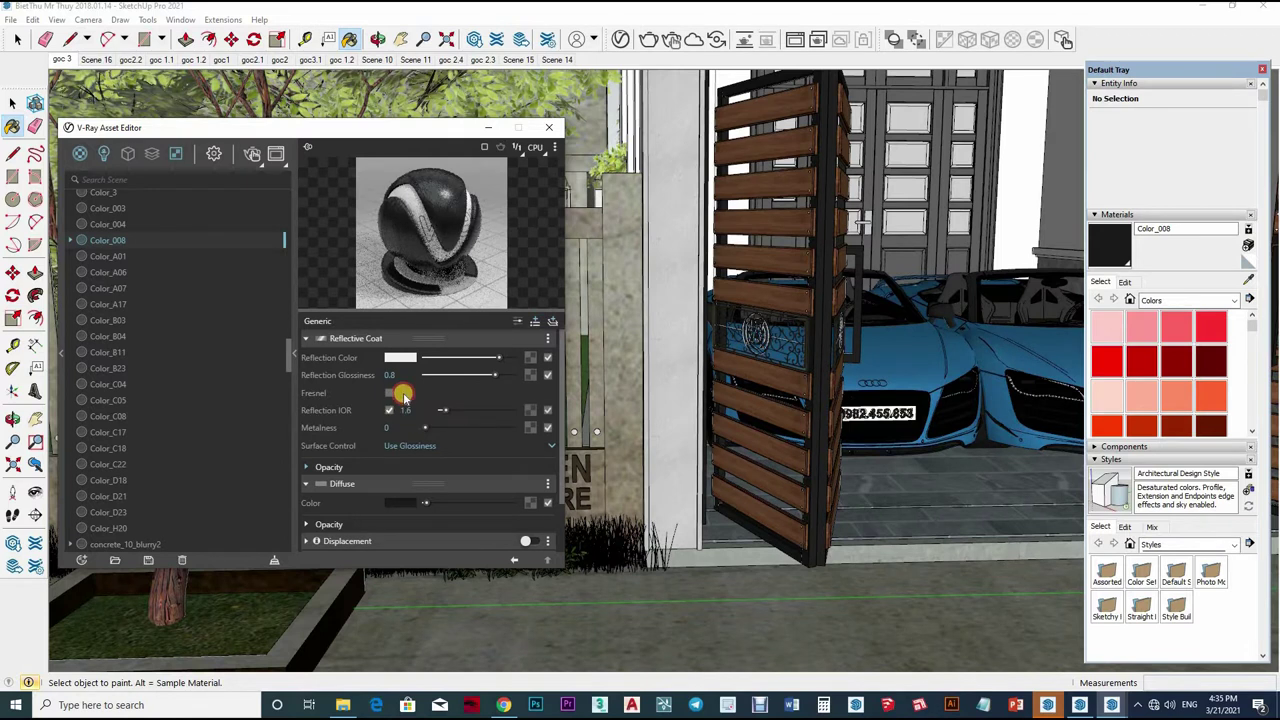
pyautogui.write('2')
pyautogui.press('Return')
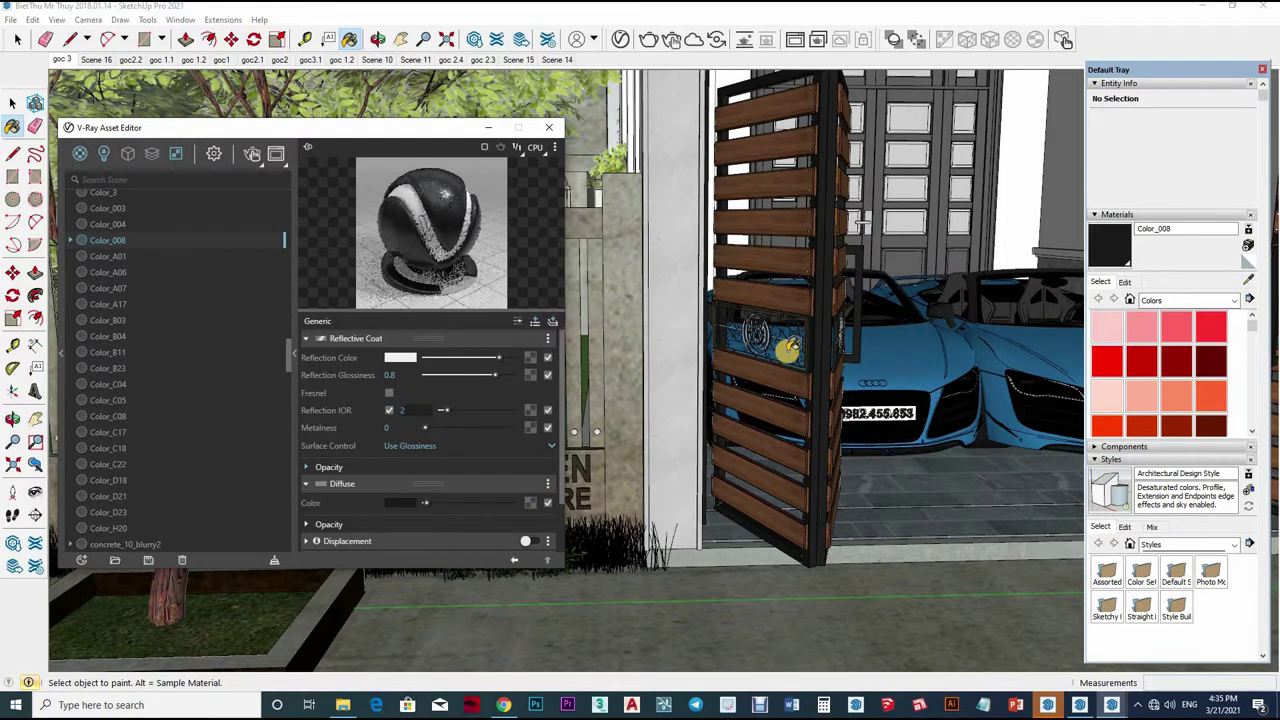
pyautogui.click(1249, 283)
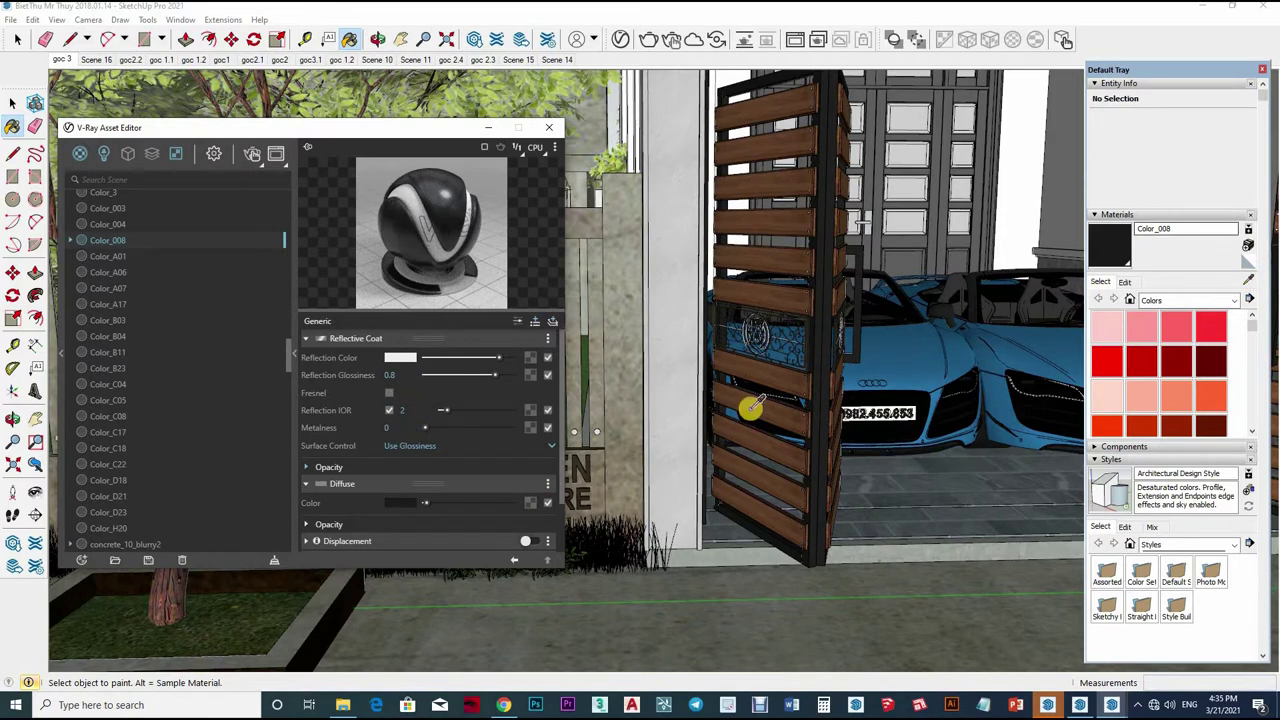
pyautogui.click(562, 392)
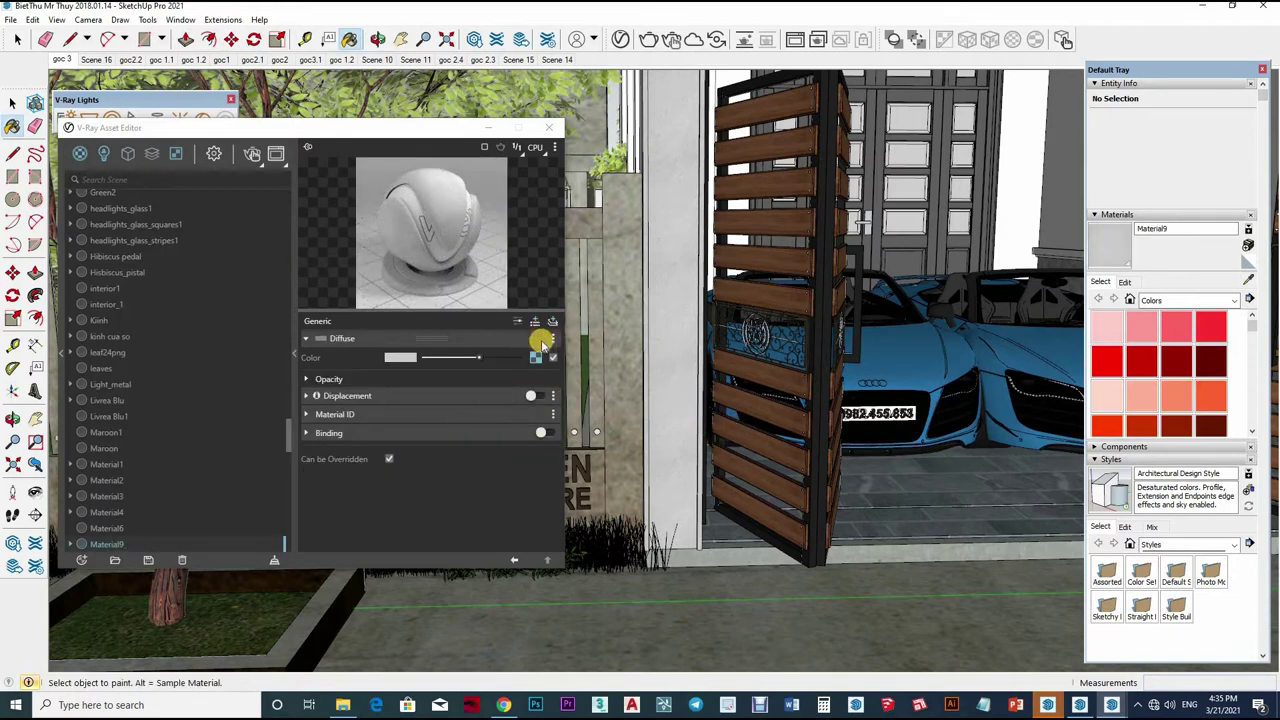
# Step: Add a Reflective Coat layer to Material9 and show its advanced options
pyautogui.click(510, 397)
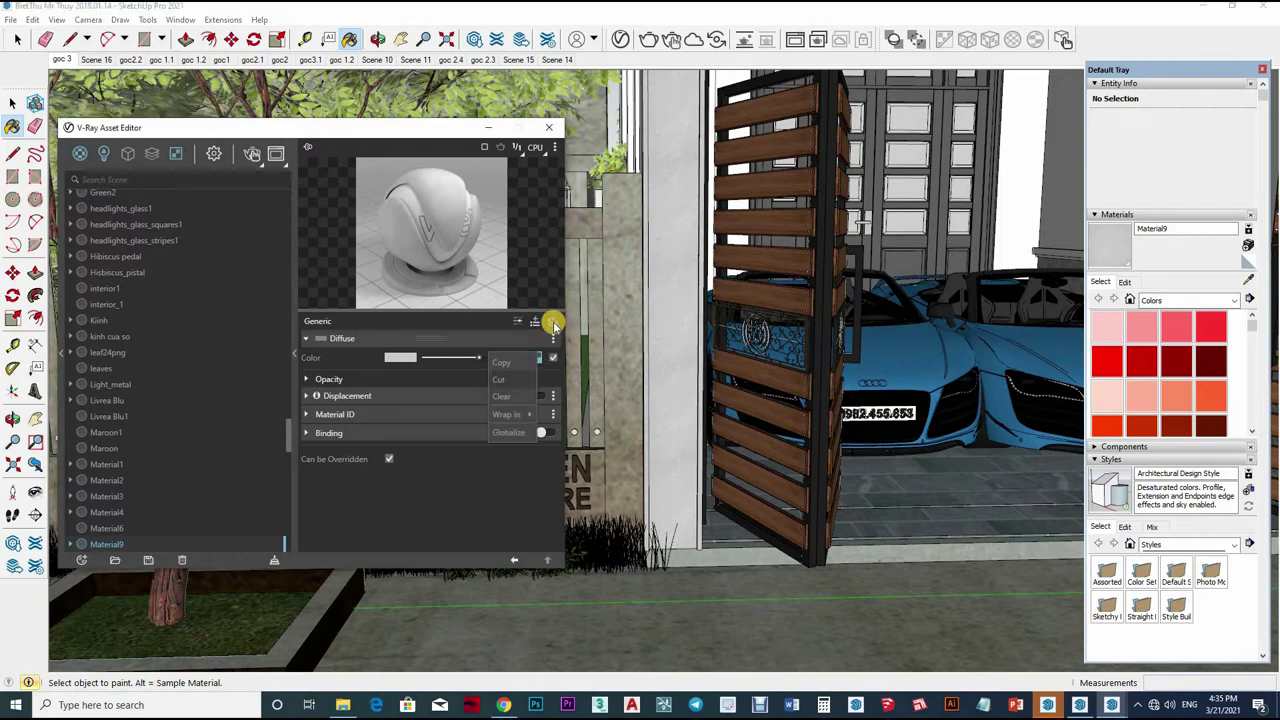
pyautogui.click(535, 321)
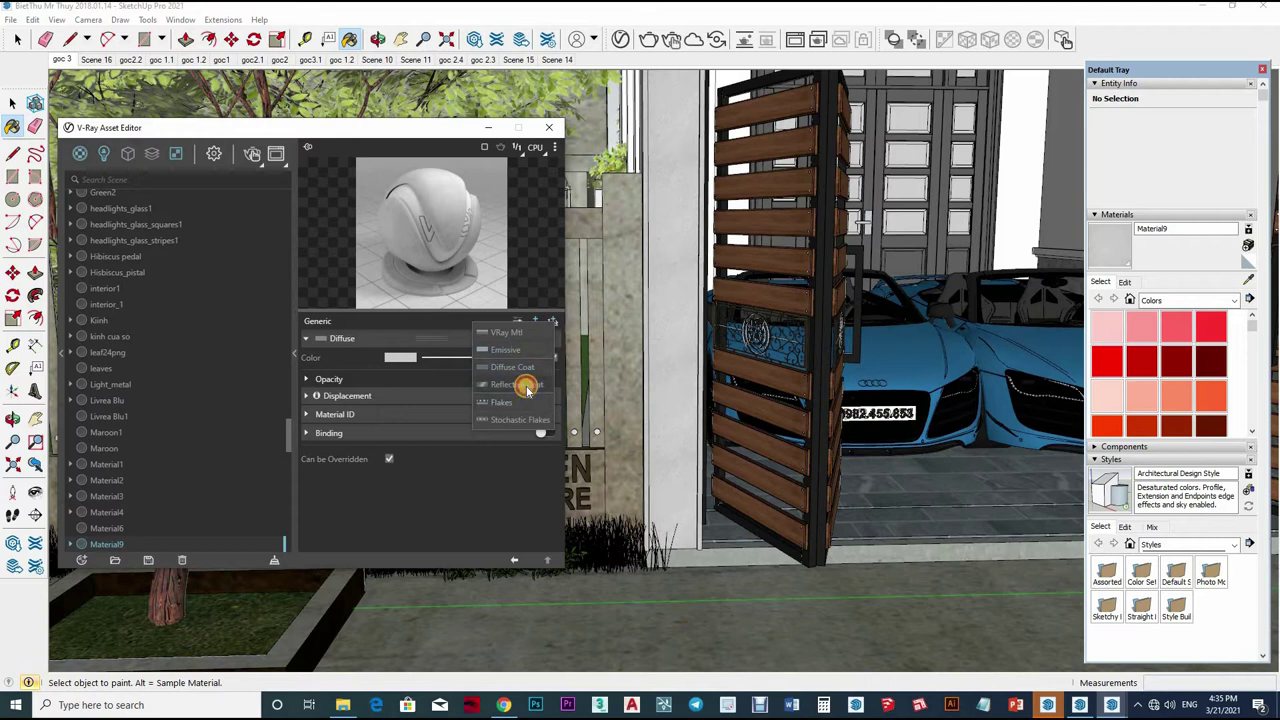
pyautogui.click(535, 321)
pyautogui.click(535, 321)
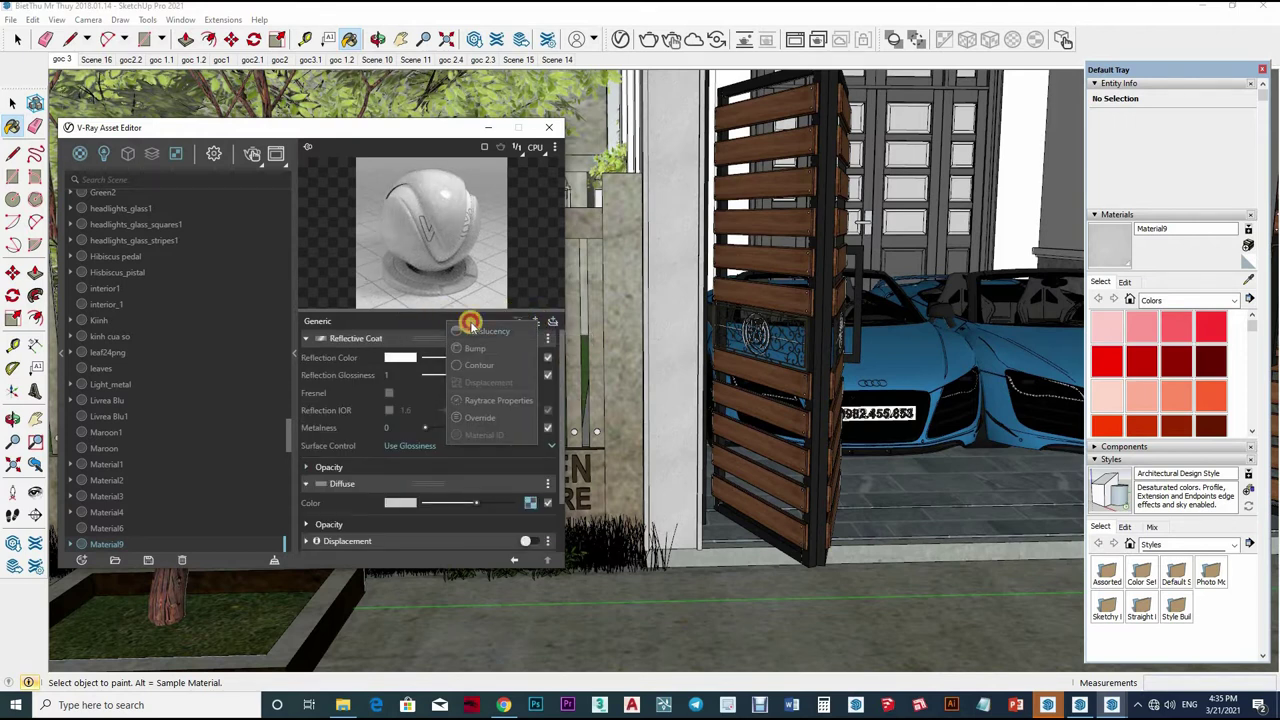
pyautogui.click(515, 318)
pyautogui.click(517, 321)
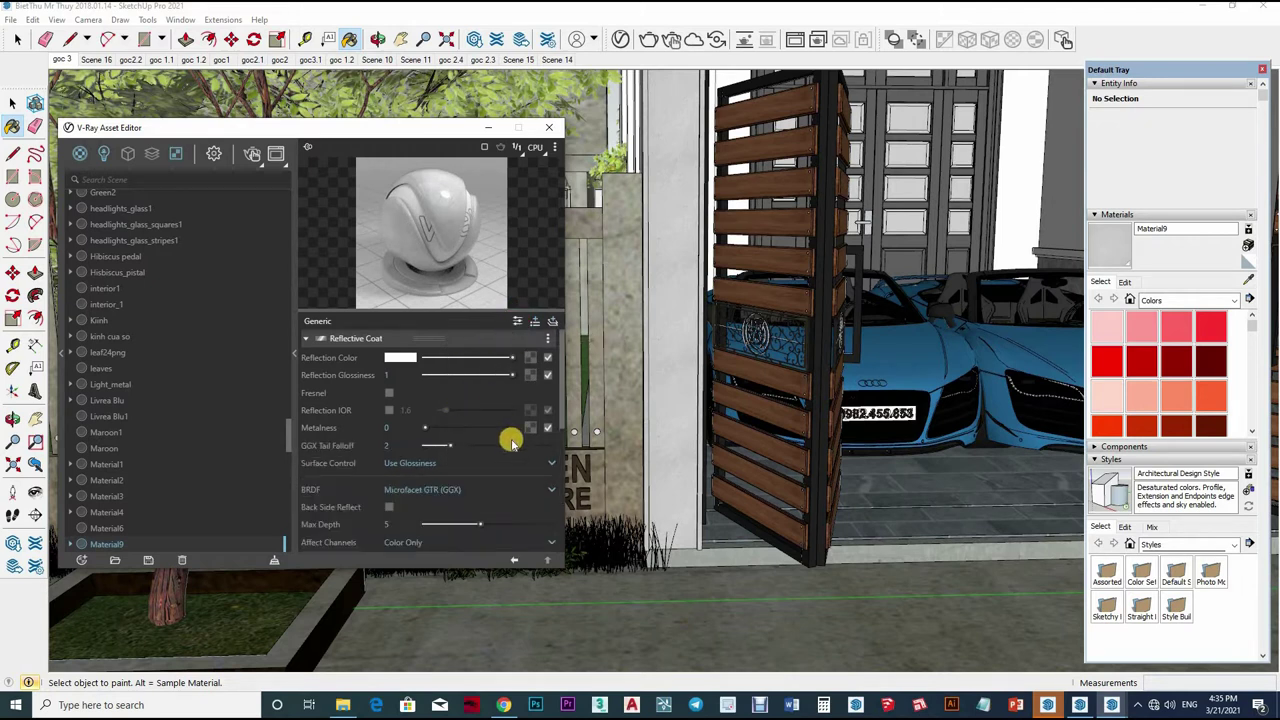
# Step: Make Material9's coat reflection colour greyer and lower its reflection glossiness to 0.45
pyautogui.scroll(-5, 500, 480)
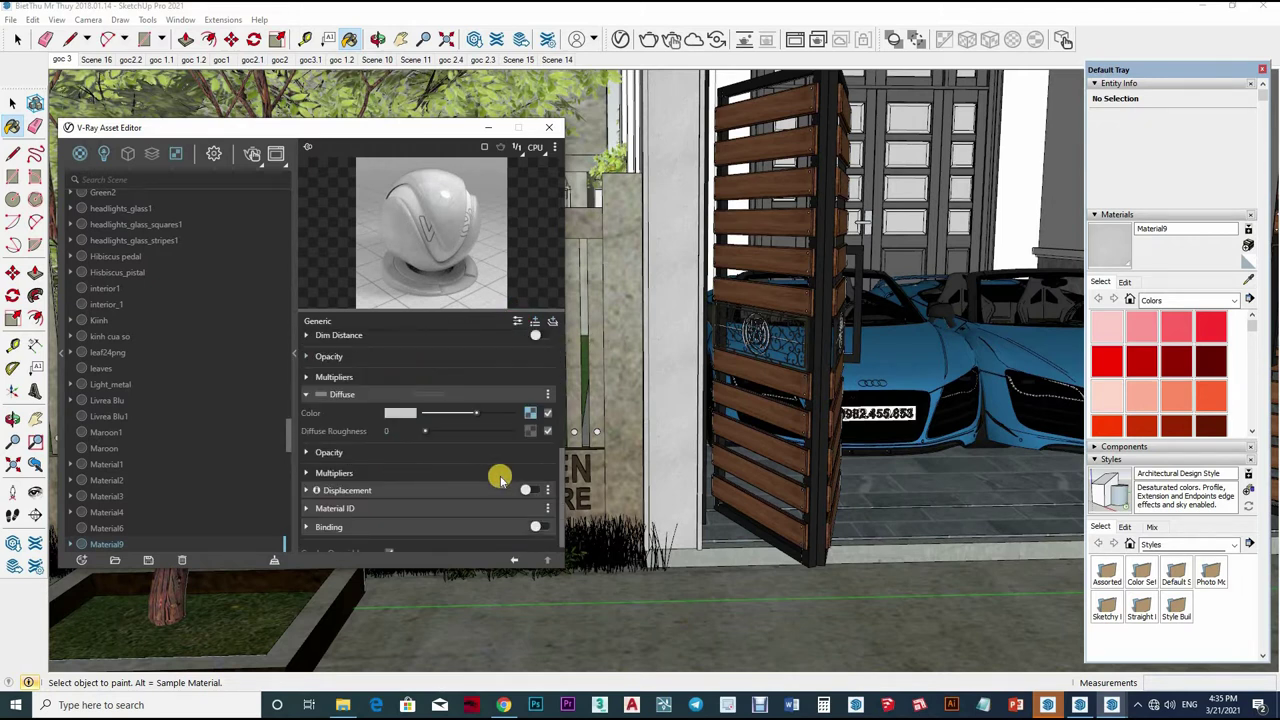
pyautogui.scroll(1, 500, 480)
pyautogui.scroll(1, 502, 480)
pyautogui.scroll(1, 504, 480)
pyautogui.scroll(1, 506, 480)
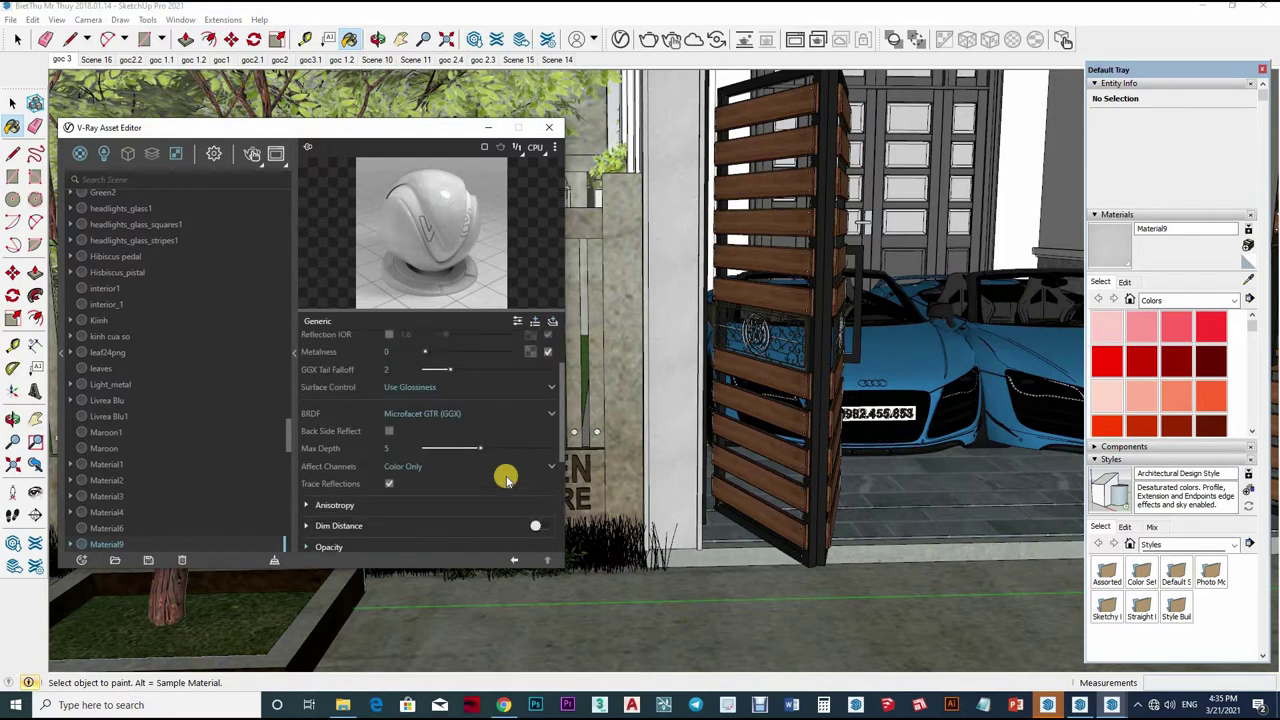
pyautogui.scroll(-2, 506, 426)
pyautogui.scroll(4, 506, 357)
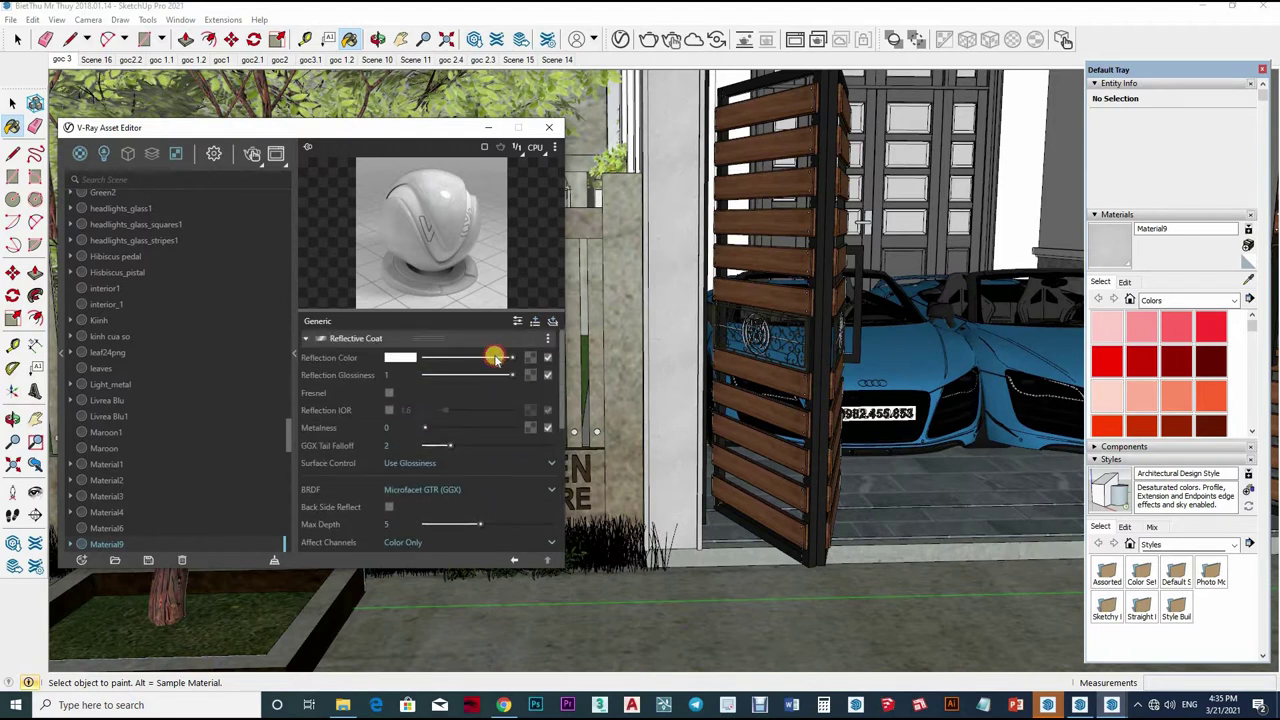
pyautogui.moveTo(511, 357)
pyautogui.mouseDown()
pyautogui.moveTo(486, 357)
pyautogui.moveTo(483, 376)
pyautogui.moveTo(457, 357)
pyautogui.mouseUp()
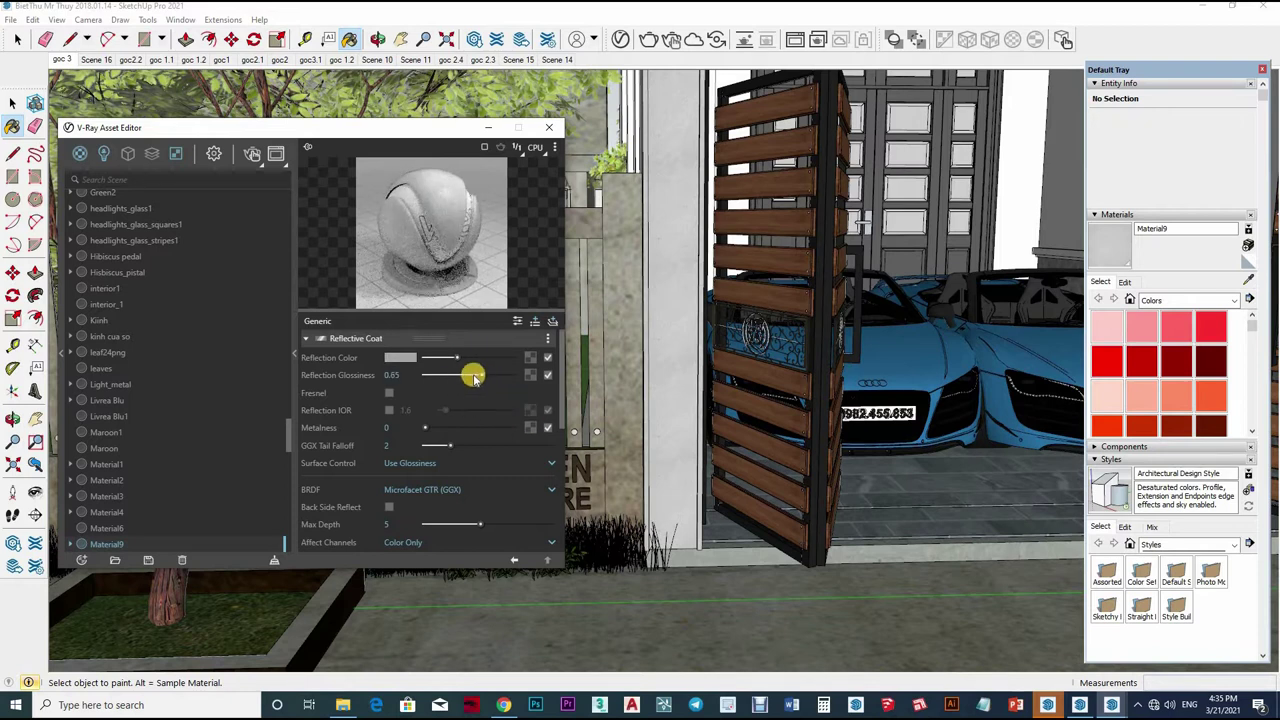
pyautogui.press('Left')
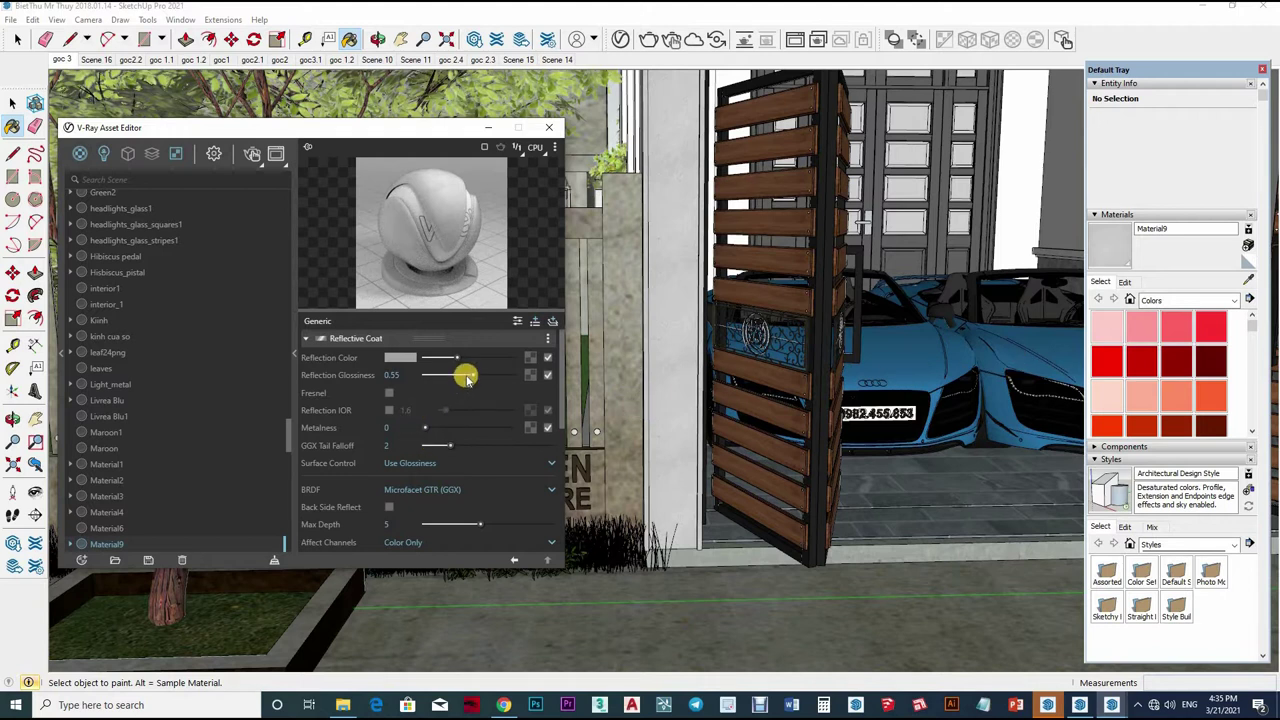
pyautogui.click(1248, 283)
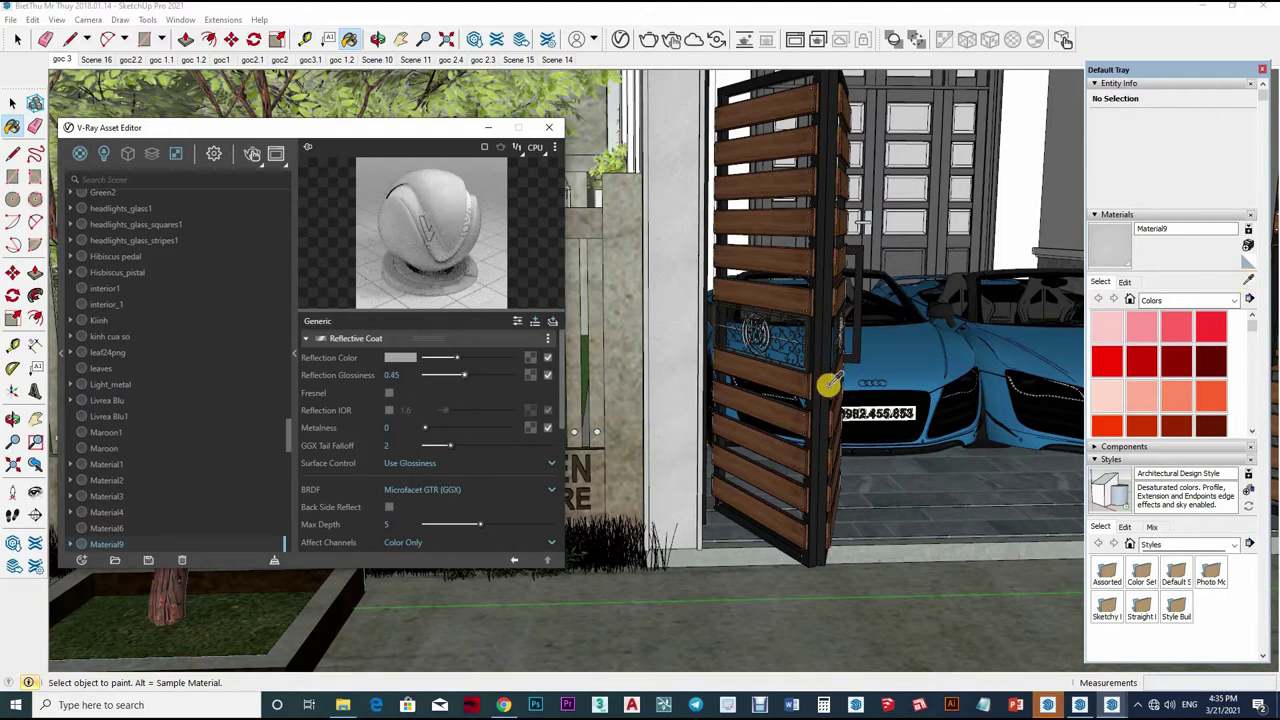
pyautogui.moveTo(744, 350); pyautogui.dragTo(734, 318, button='middle')
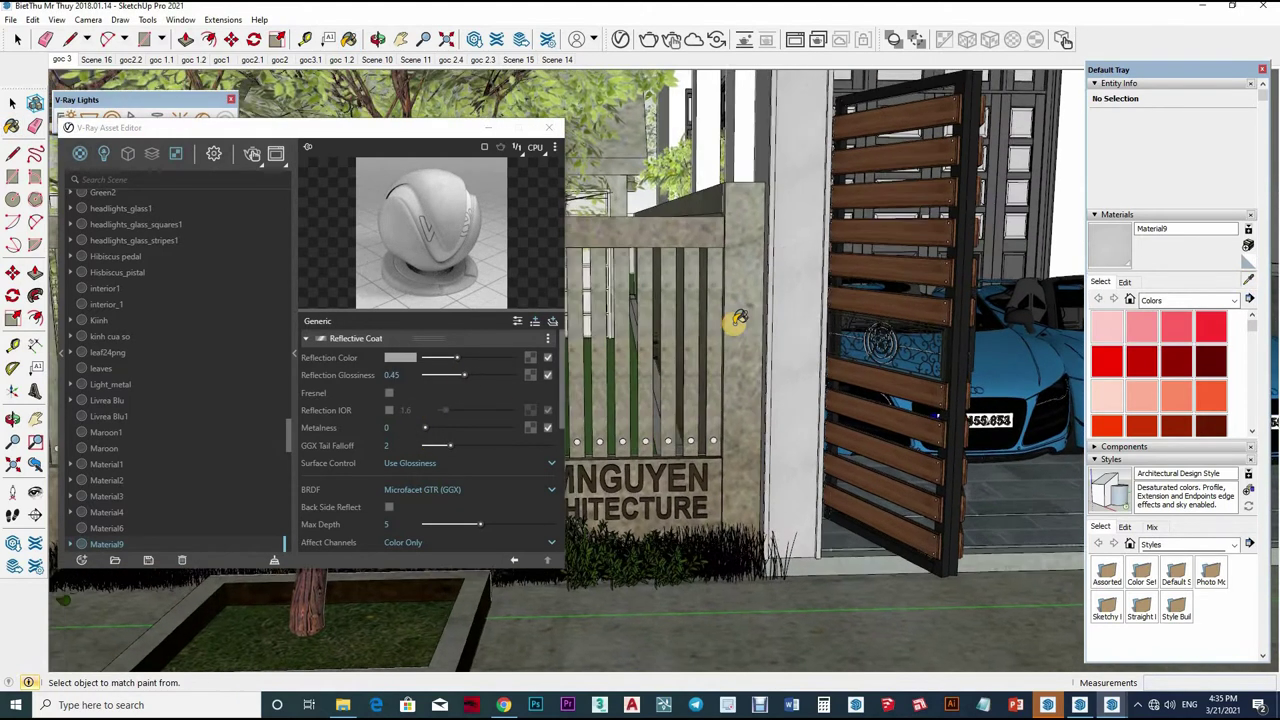
pyautogui.scroll(2, 734, 318)
# Step: Orbit to the house front and sample the kinh cua so door glass, expanding its Refraction settings
pyautogui.click(588, 390)
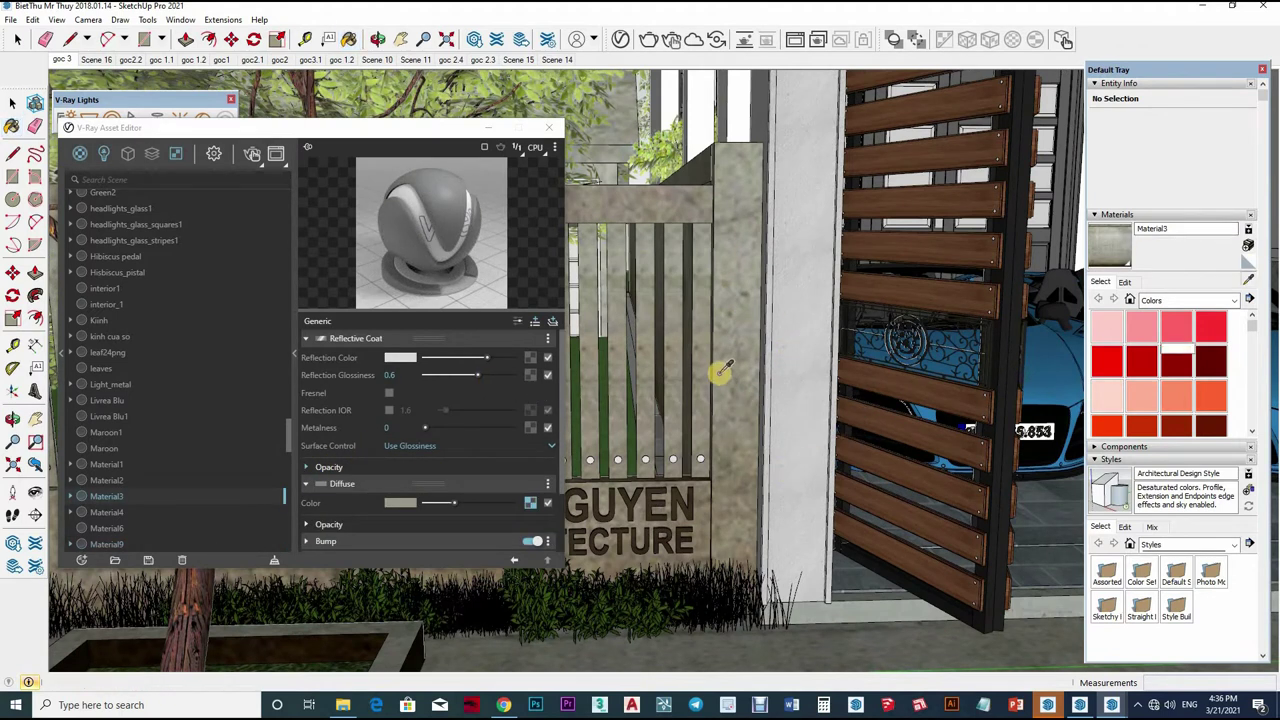
pyautogui.moveTo(783, 388); pyautogui.dragTo(851, 371, button='middle')
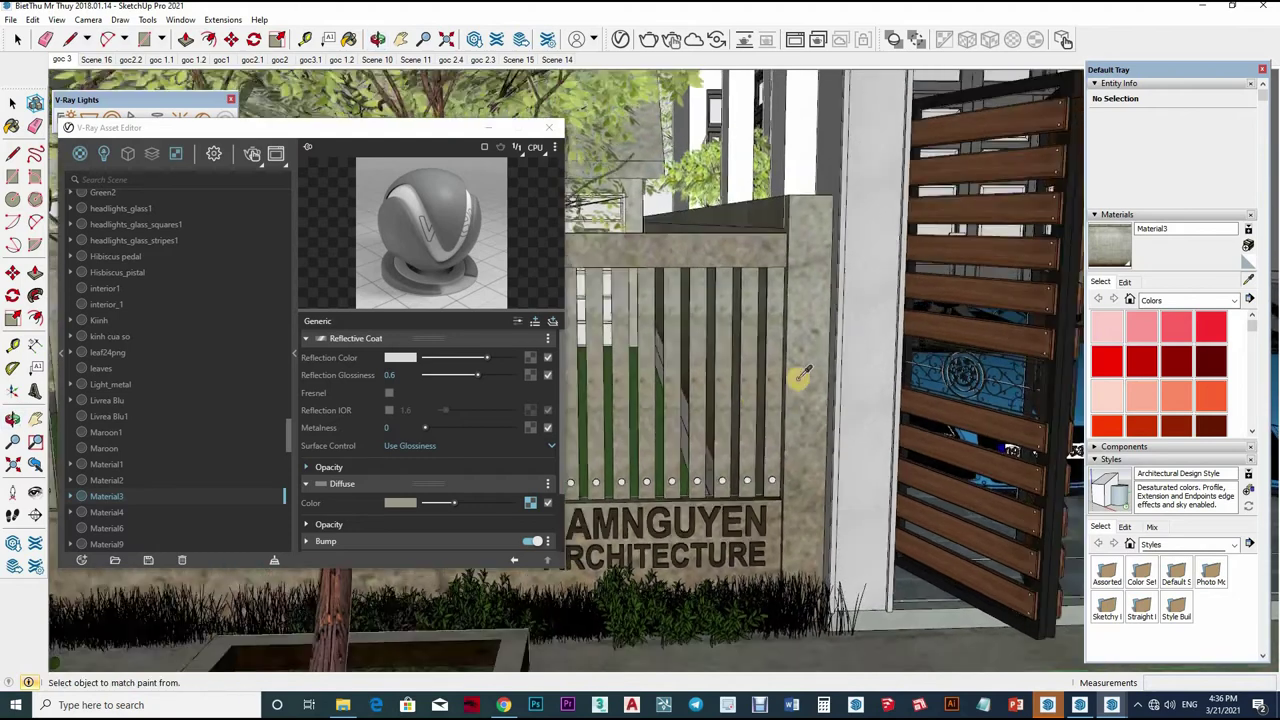
pyautogui.moveTo(1080, 449)
pyautogui.mouseDown(button='middle')
pyautogui.moveTo(846, 408)
pyautogui.moveTo(820, 437)
pyautogui.moveTo(829, 457)
pyautogui.mouseUp(button='middle')
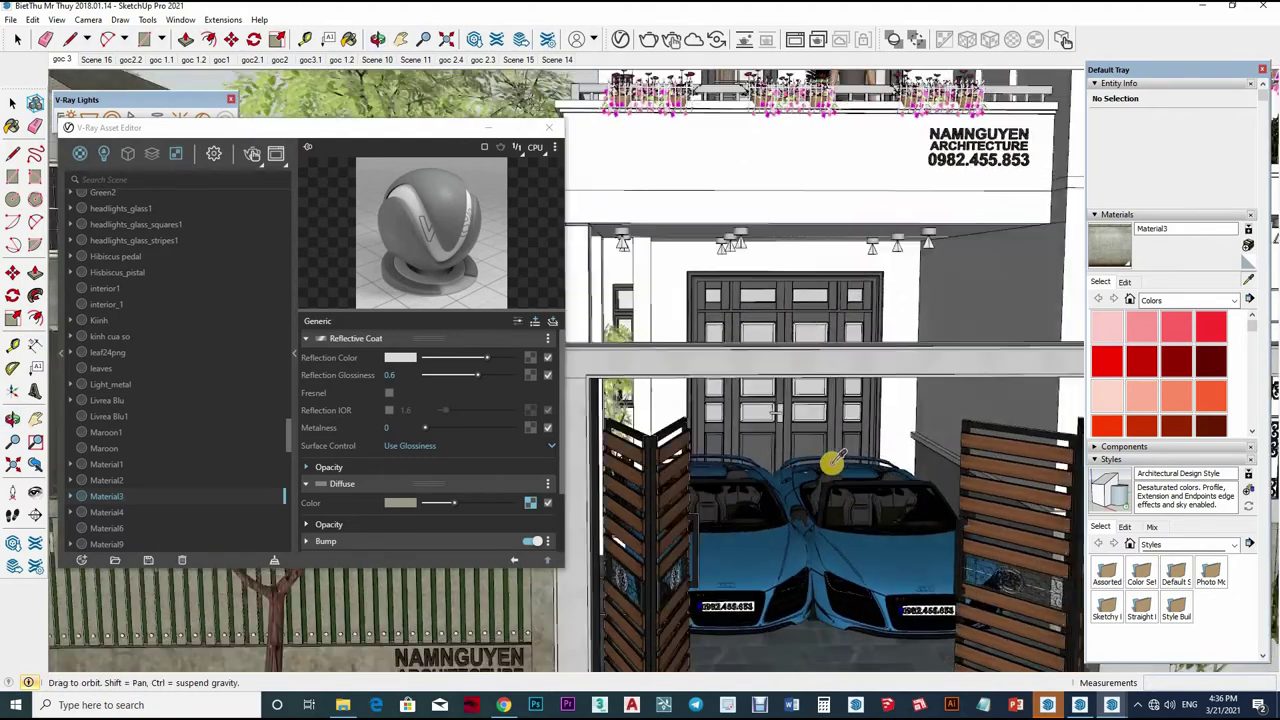
pyautogui.scroll(3, 810, 368)
pyautogui.keyDown('alt'); pyautogui.click(810, 368); pyautogui.keyUp('alt')
pyautogui.moveTo(810, 368); pyautogui.dragTo(651, 400, button='middle')
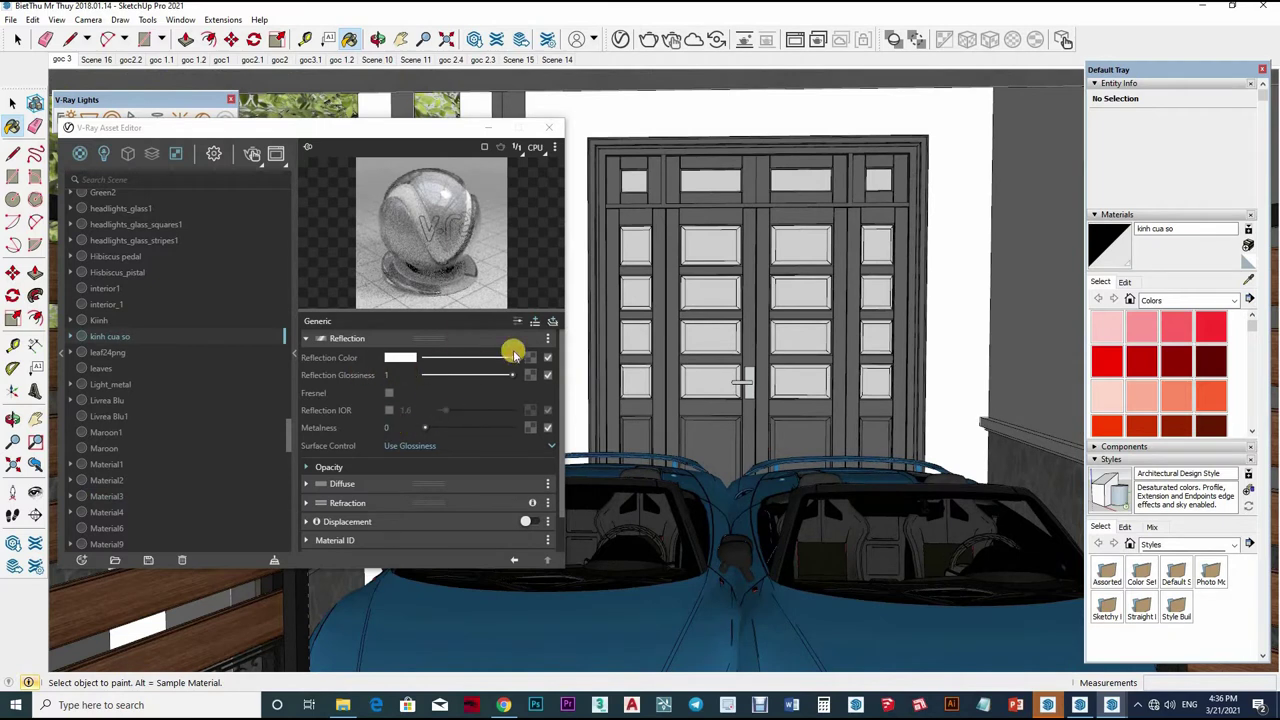
pyautogui.click(510, 502)
pyautogui.scroll(-3, 484, 520)
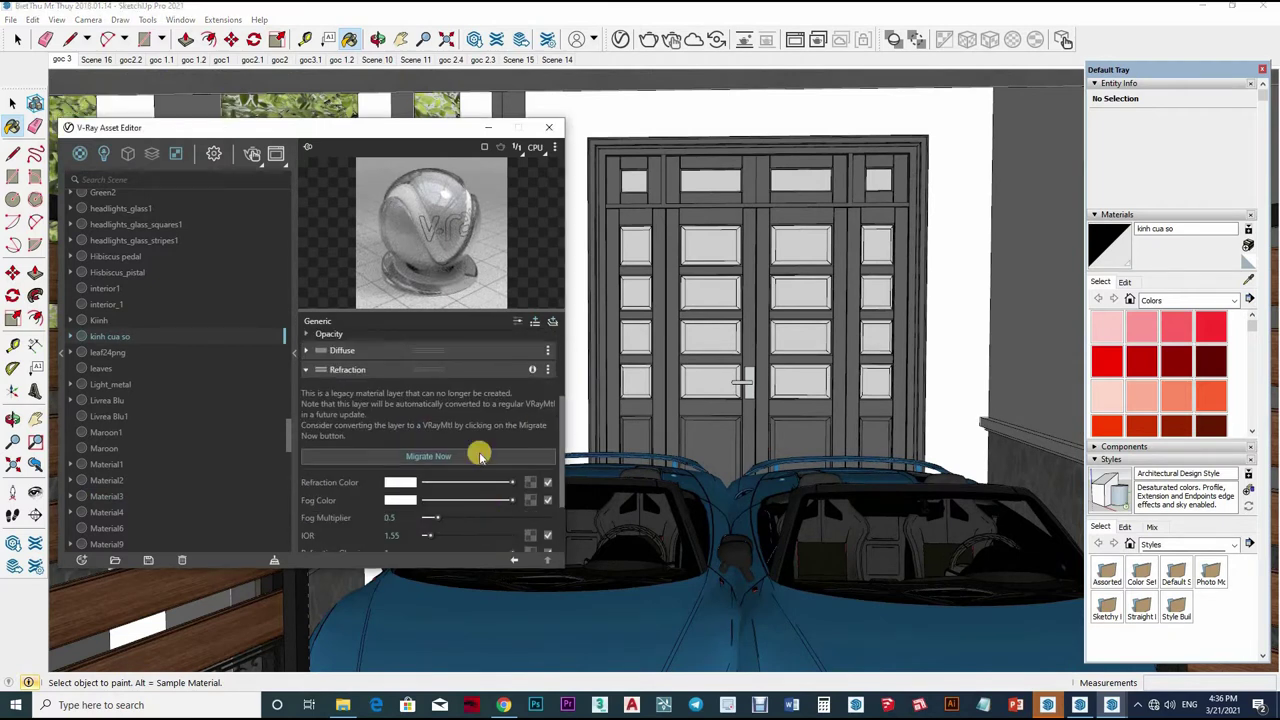
pyautogui.scroll(3, 512, 360)
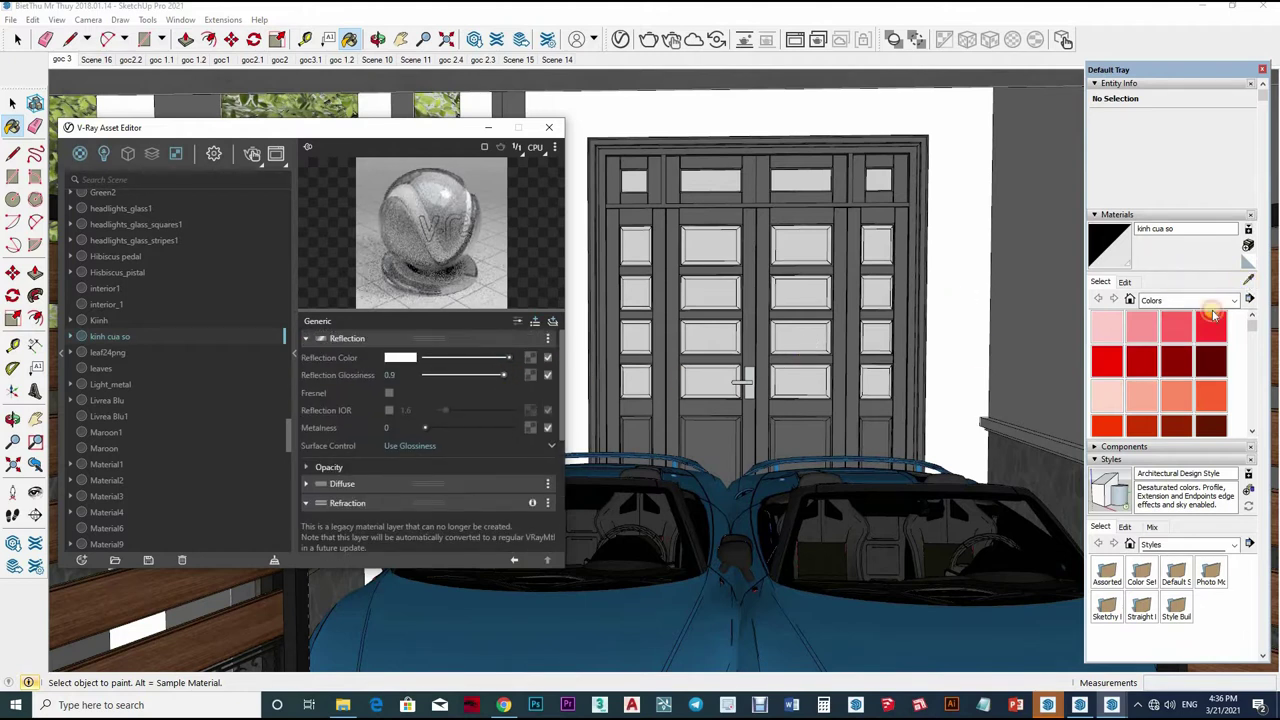
# Step: Set the cua so window material's reflection glossiness to 0.95
pyautogui.press('alt')
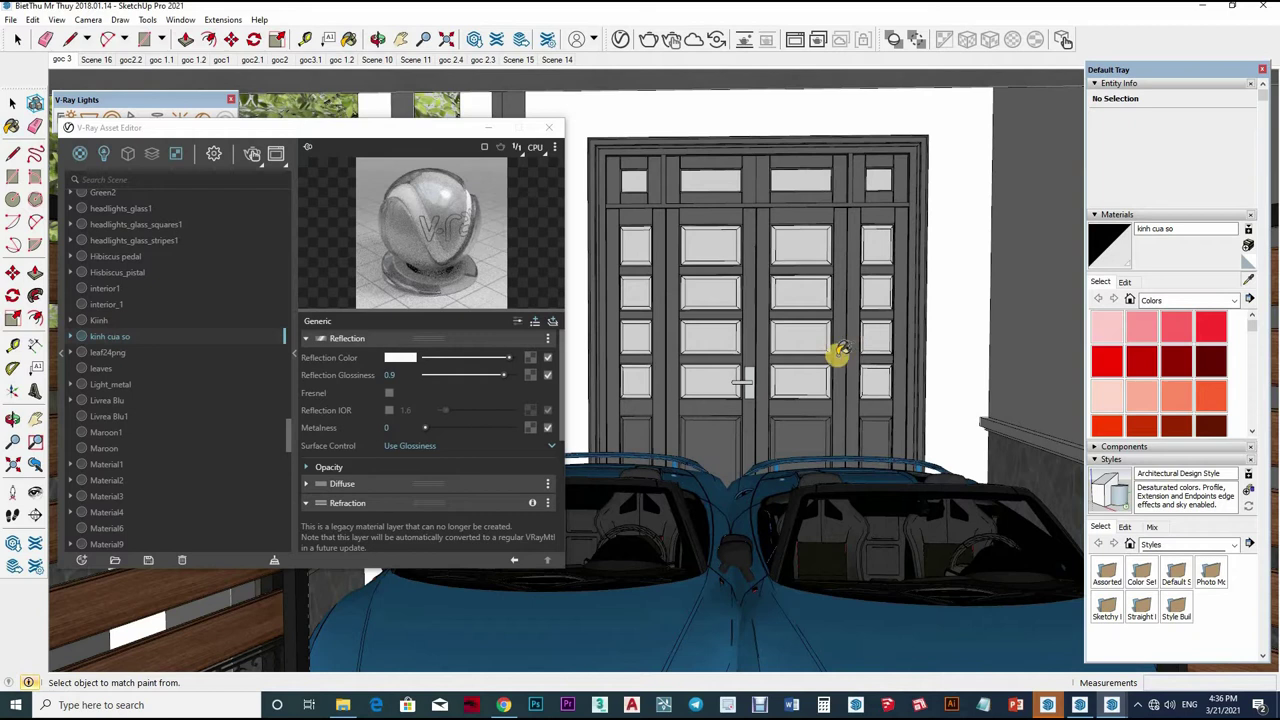
pyautogui.keyDown('alt'); pyautogui.click(838, 352); pyautogui.keyUp('alt')
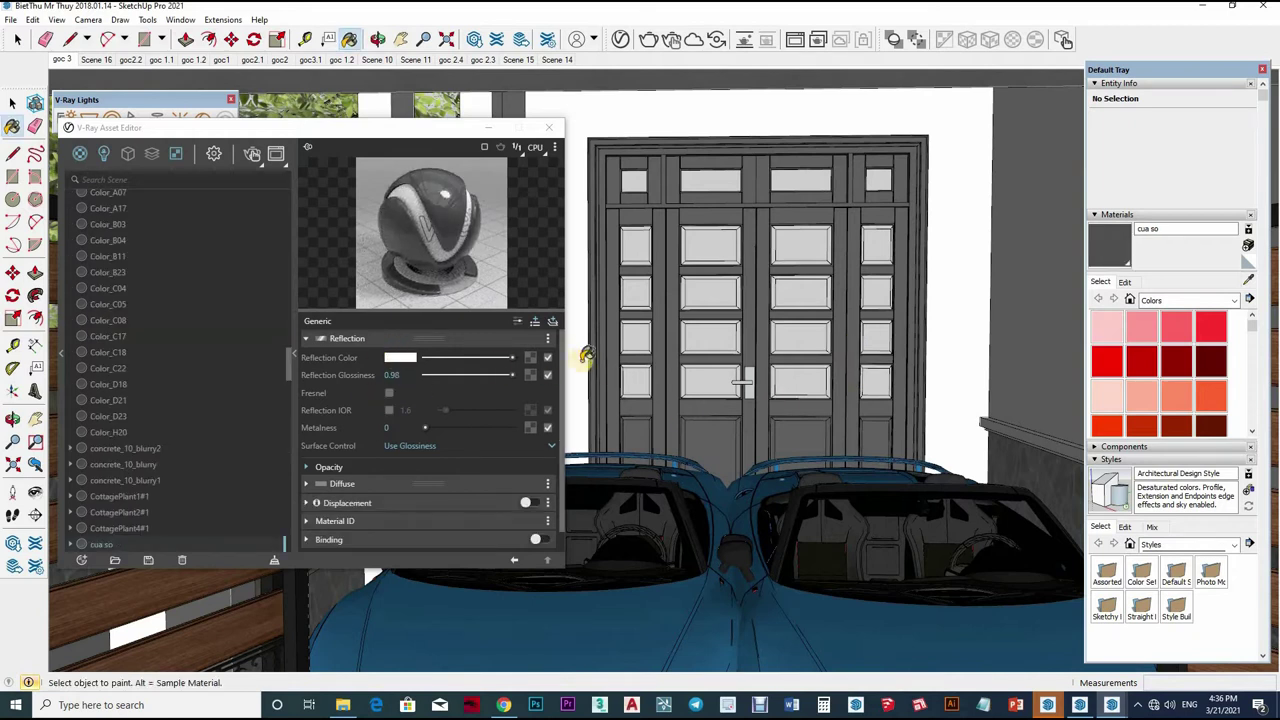
pyautogui.click(508, 375)
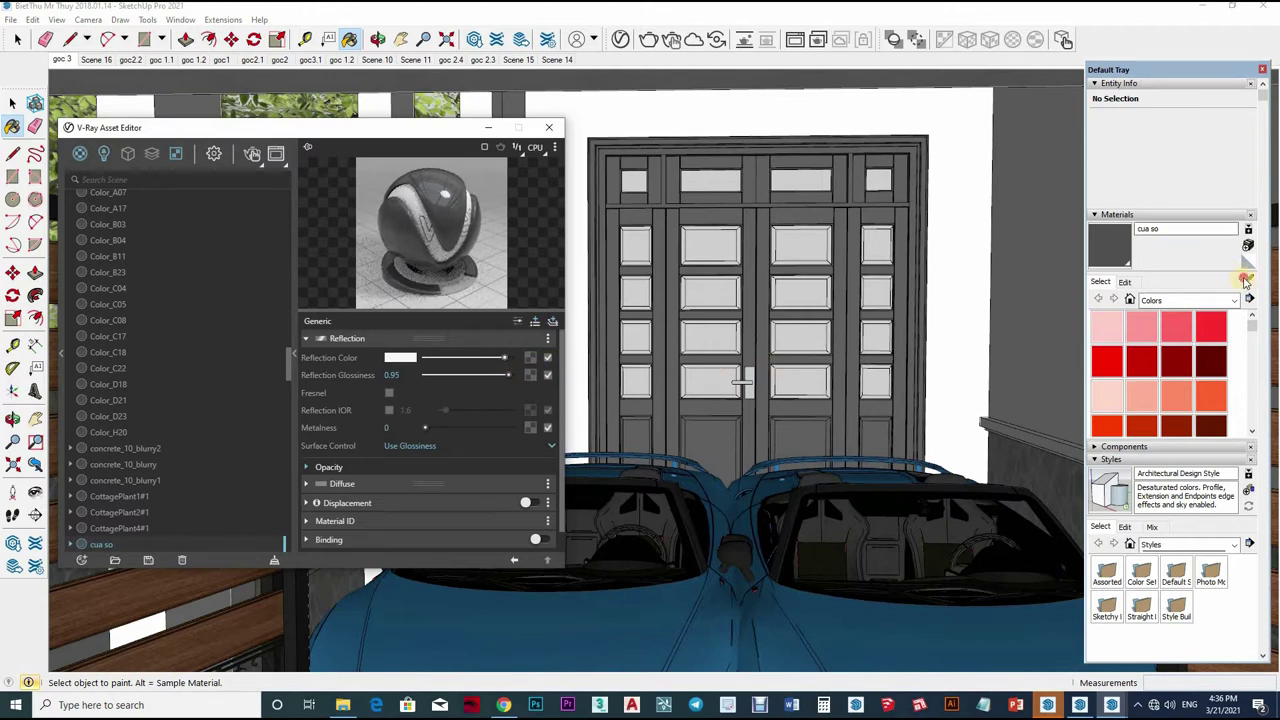
pyautogui.keyDown('alt'); pyautogui.click(972, 272); pyautogui.keyUp('alt')
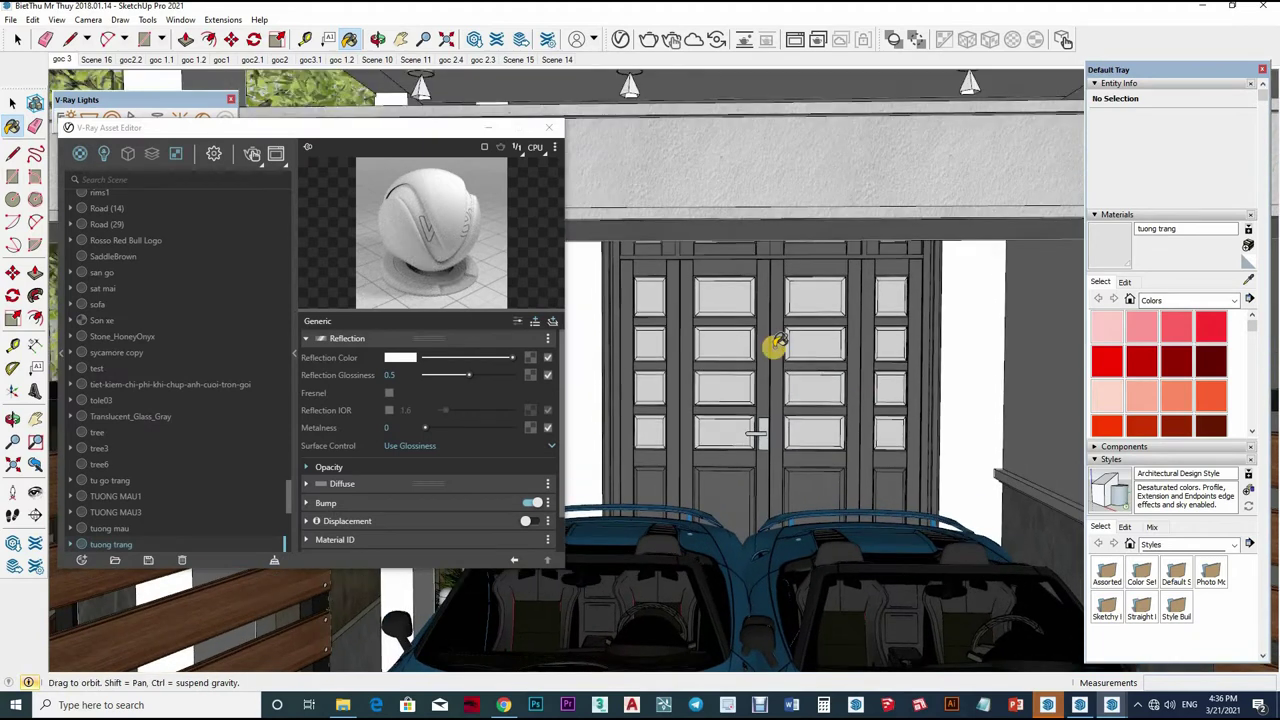
# Step: Orbit and zoom around the facade to look over the door, ceiling lights and balcony
pyautogui.moveTo(812, 335); pyautogui.dragTo(540, 380, button='middle')
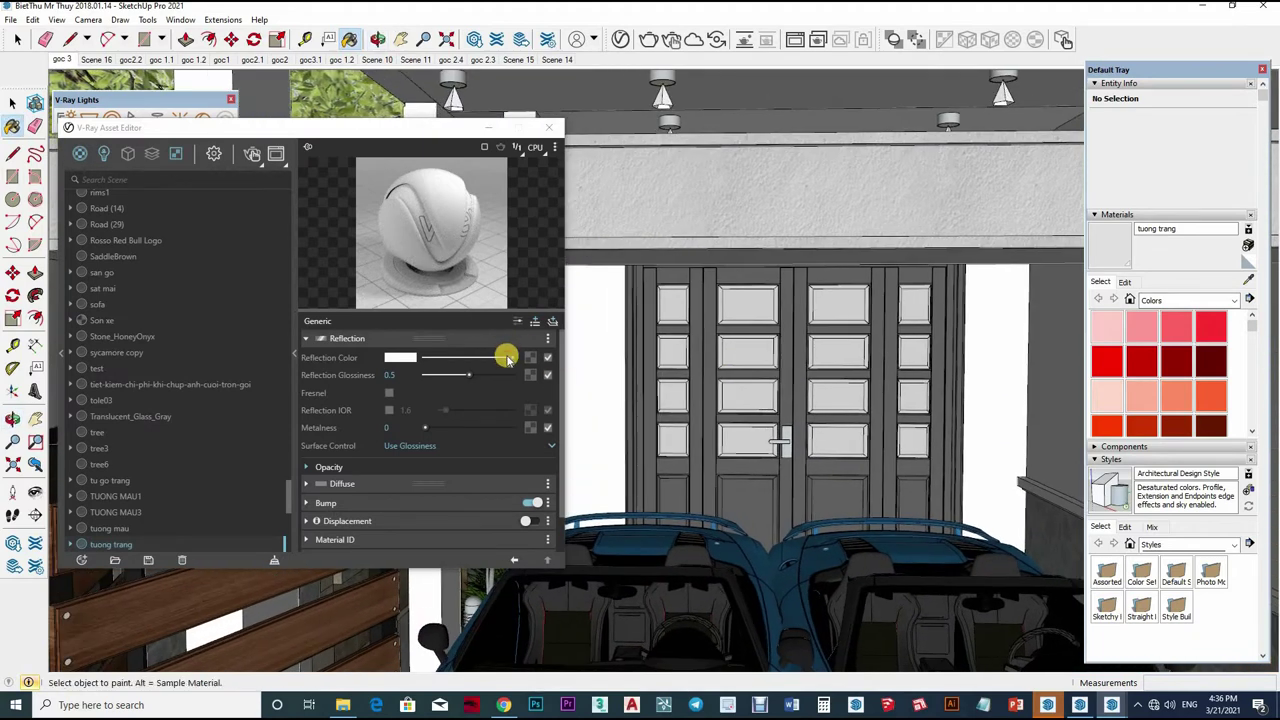
pyautogui.scroll(-2, 780, 360)
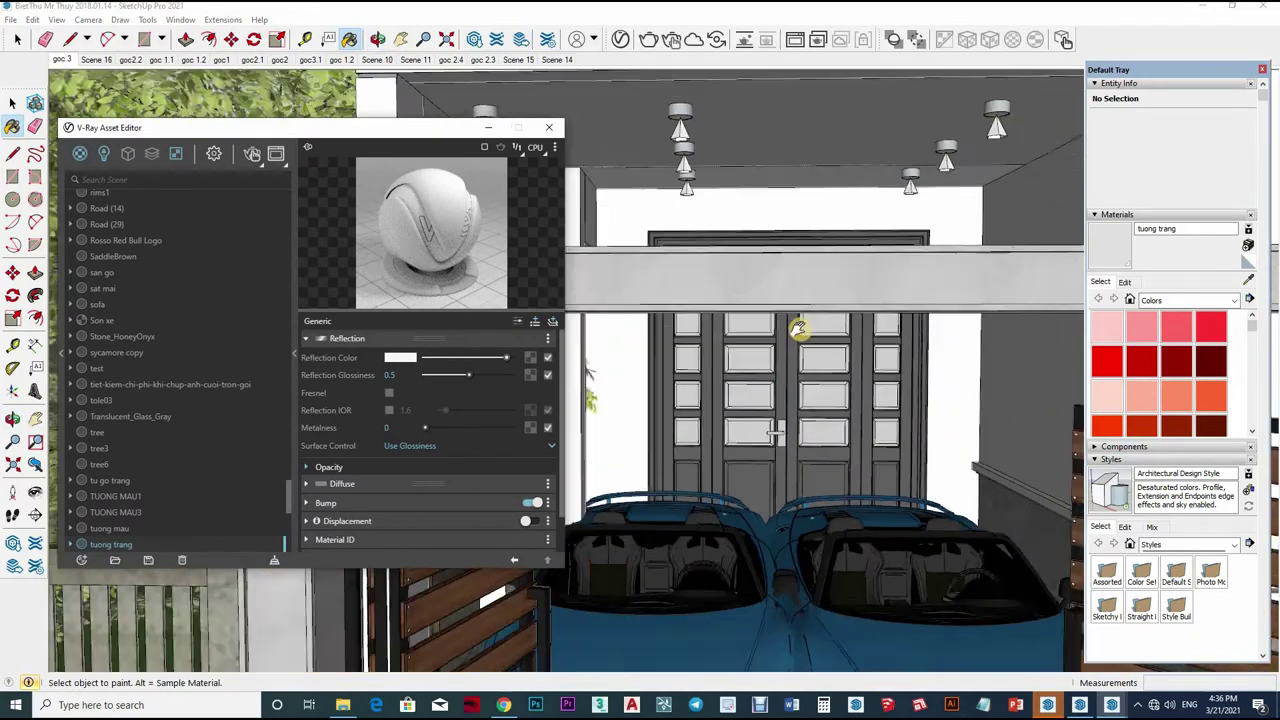
pyautogui.scroll(-2, 795, 360)
pyautogui.scroll(-2, 820, 345)
pyautogui.moveTo(833, 335)
pyautogui.mouseDown(button='middle')
pyautogui.moveTo(864, 383)
pyautogui.moveTo(803, 409)
pyautogui.moveTo(803, 449)
pyautogui.mouseUp(button='middle')
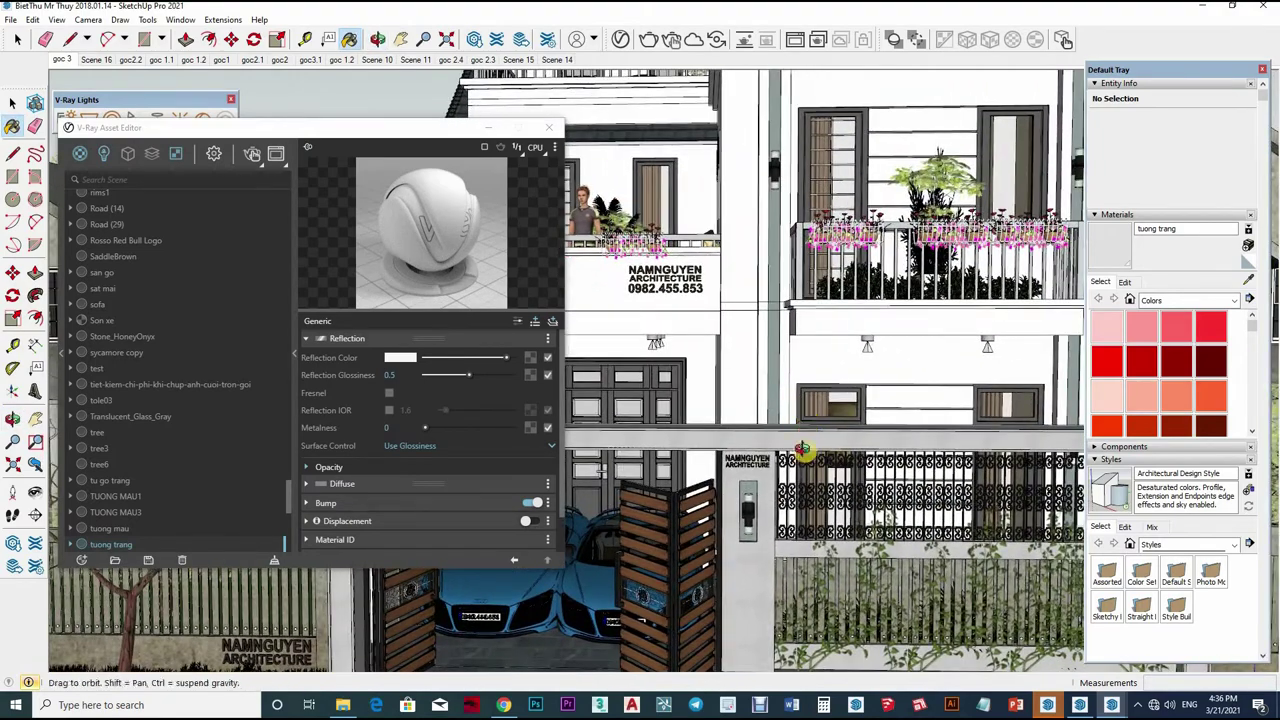
pyautogui.scroll(2, 803, 449)
pyautogui.scroll(2, 801, 455)
pyautogui.scroll(-1, 801, 458)
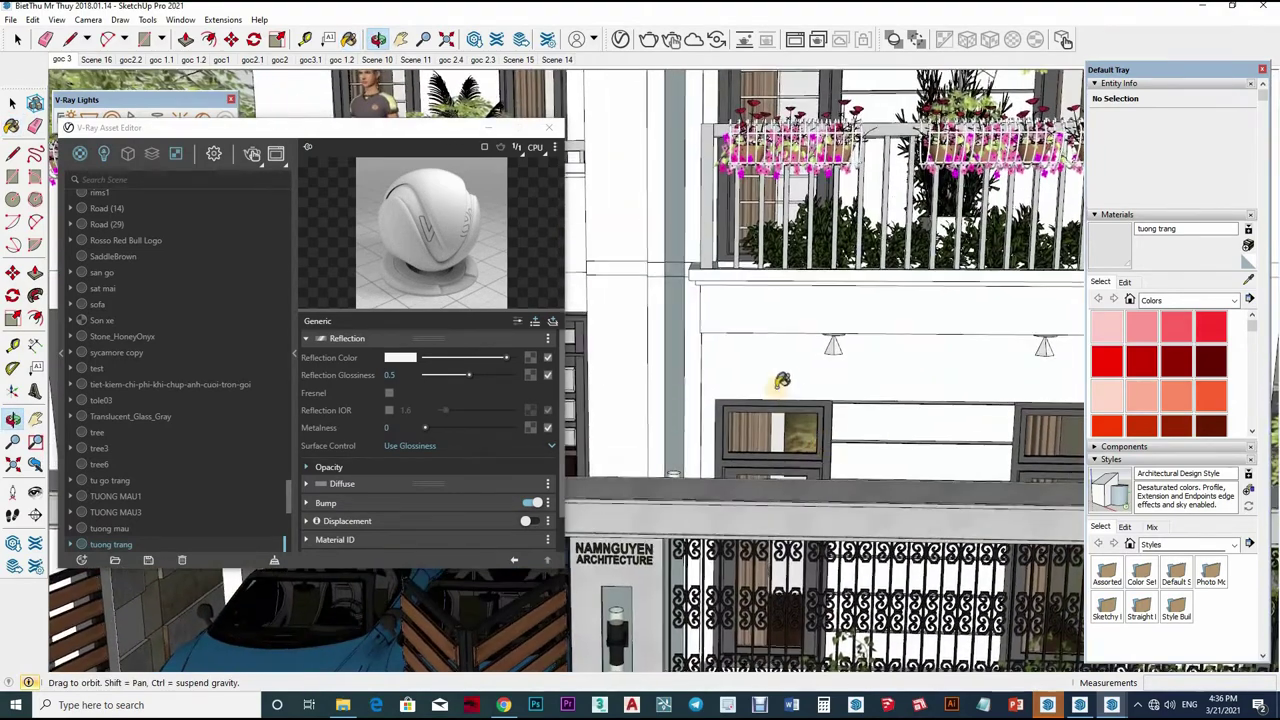
pyautogui.scroll(2, 770, 360)
# Step: Pan across the balconies and load the dark roof tile material Giverny_MAP0
pyautogui.press('b')
pyautogui.moveTo(869, 378)
pyautogui.mouseDown(button='middle')
pyautogui.moveTo(809, 300)
pyautogui.moveTo(826, 363)
pyautogui.mouseUp(button='middle')
pyautogui.scroll(-1, 864, 255)
pyautogui.scroll(2, 864, 255)
pyautogui.scroll(2, 751, 357)
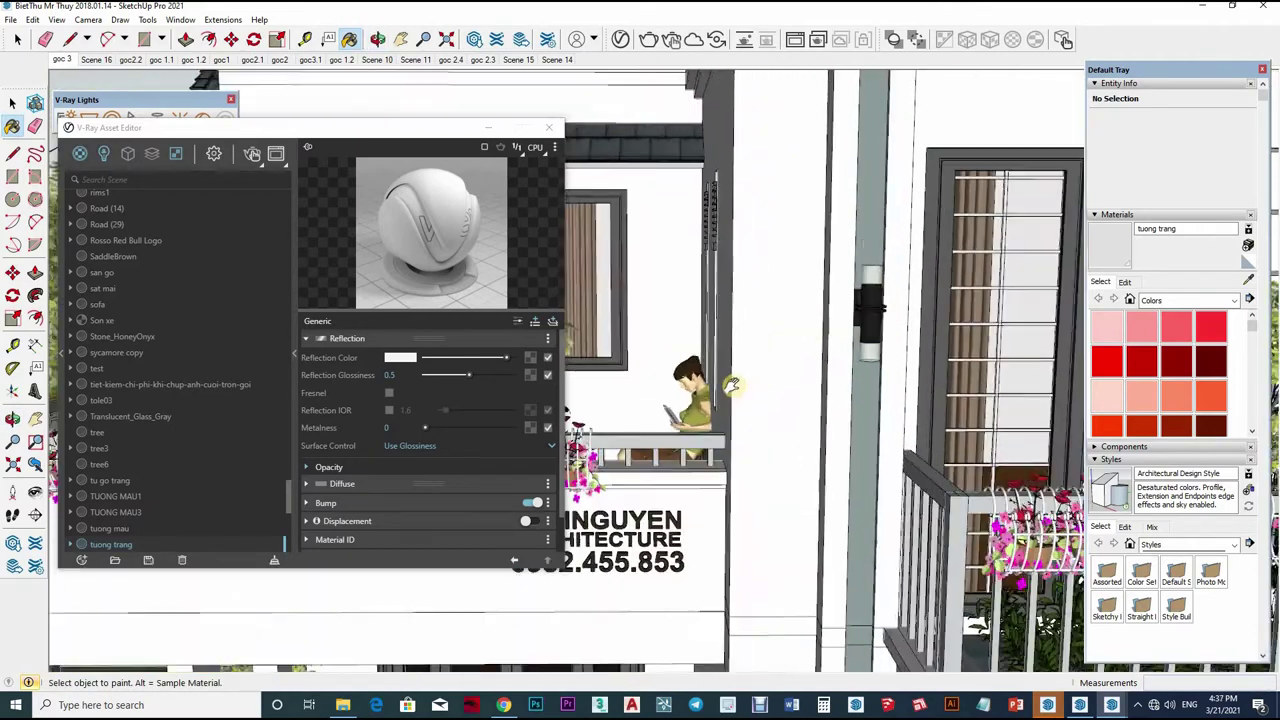
pyautogui.scroll(2, 751, 357)
pyautogui.keyDown('shift'); pyautogui.moveTo(1240, 313); pyautogui.dragTo(1249, 276, button='middle'); pyautogui.keyUp('shift')
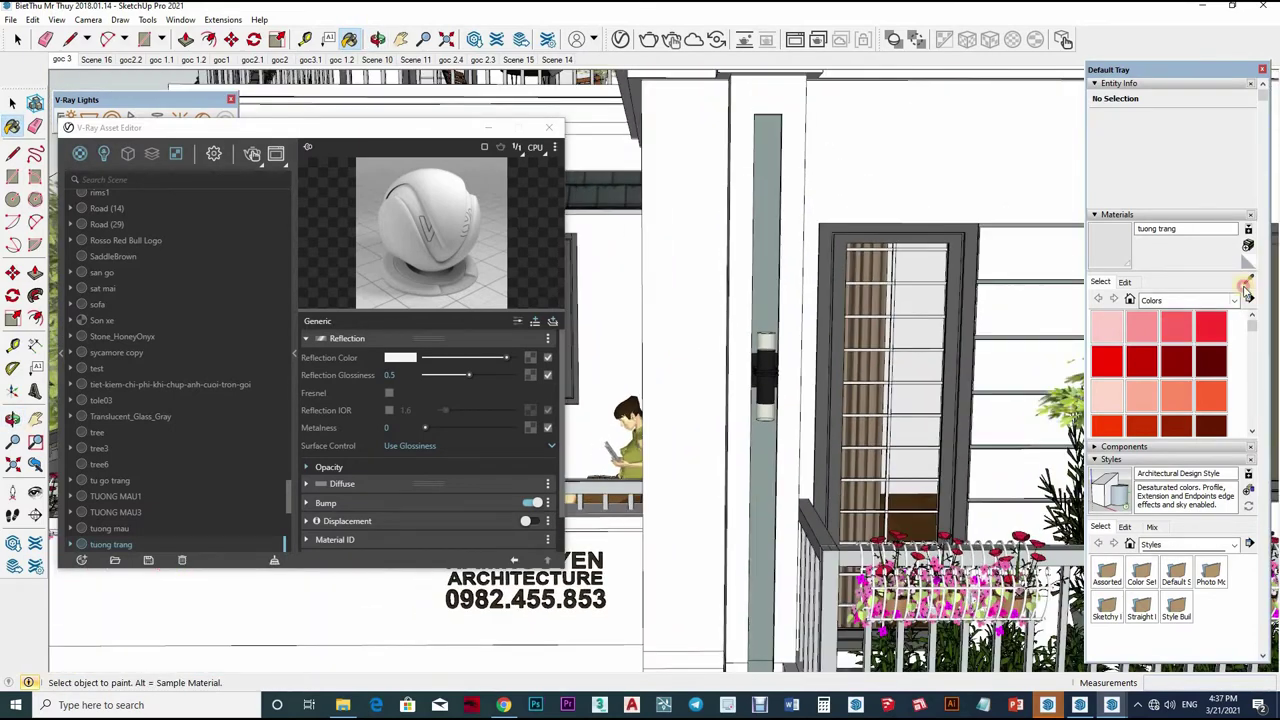
pyautogui.press('alt')
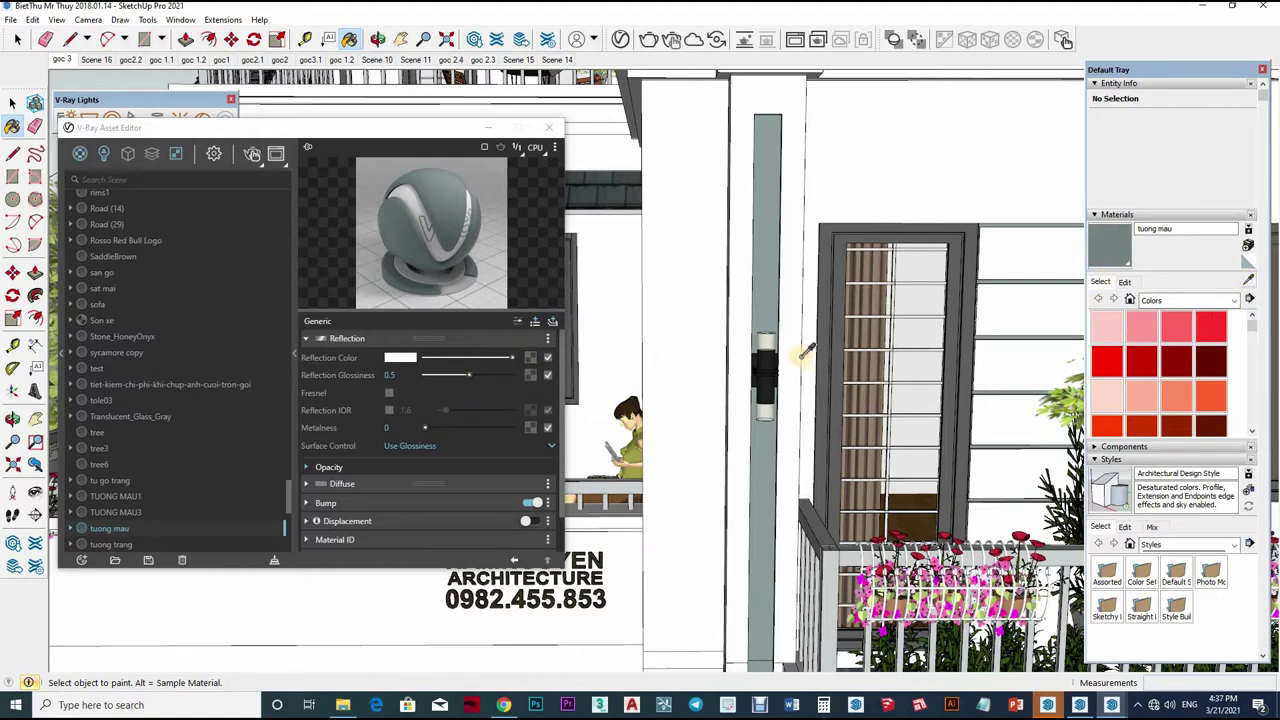
pyautogui.press('alt')
pyautogui.moveTo(866, 360); pyautogui.dragTo(795, 350, button='middle')
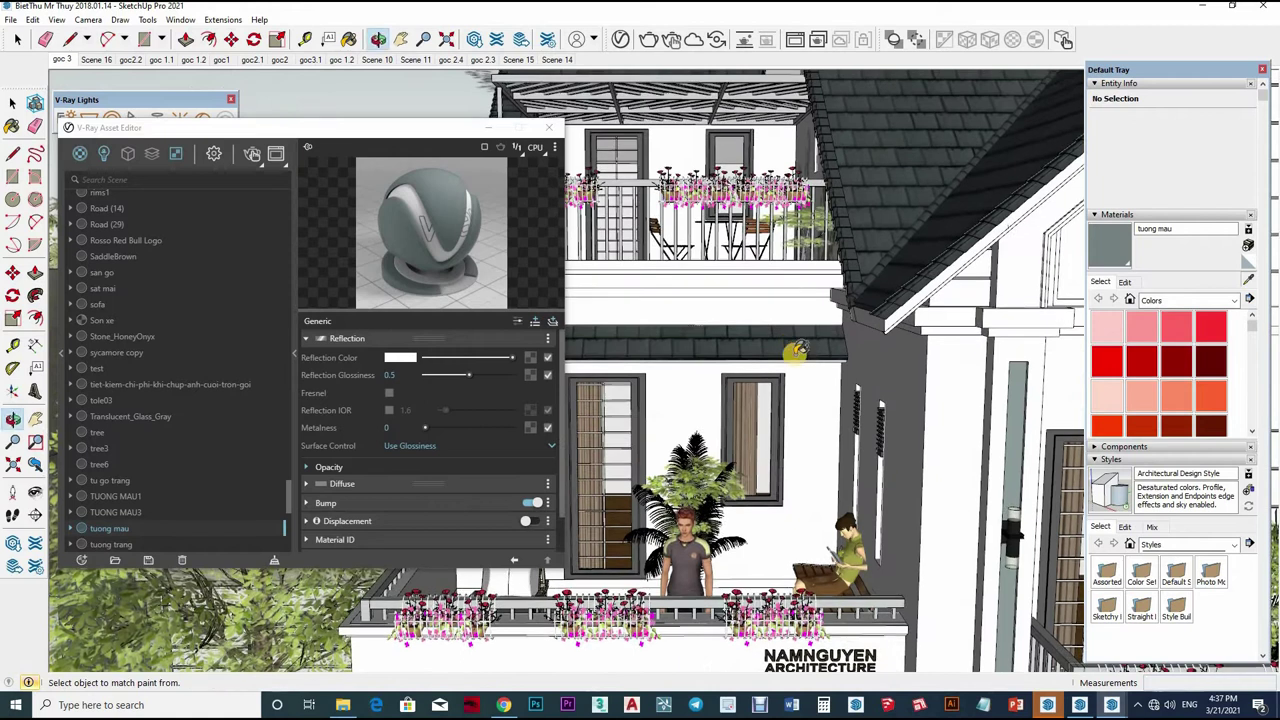
pyautogui.click(796, 350)
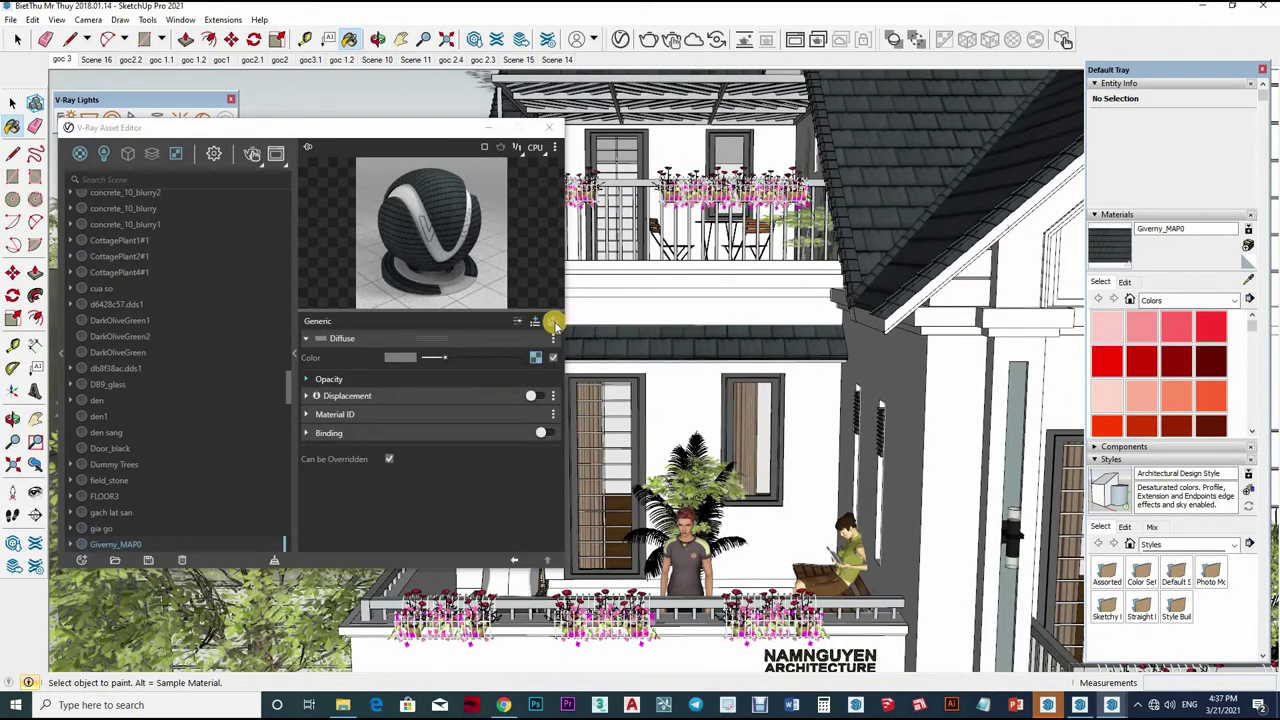
# Step: Add a Reflective Coat layer to Giverny_MAP0 with reflection glossiness 0.6
pyautogui.rightClick(510, 360)
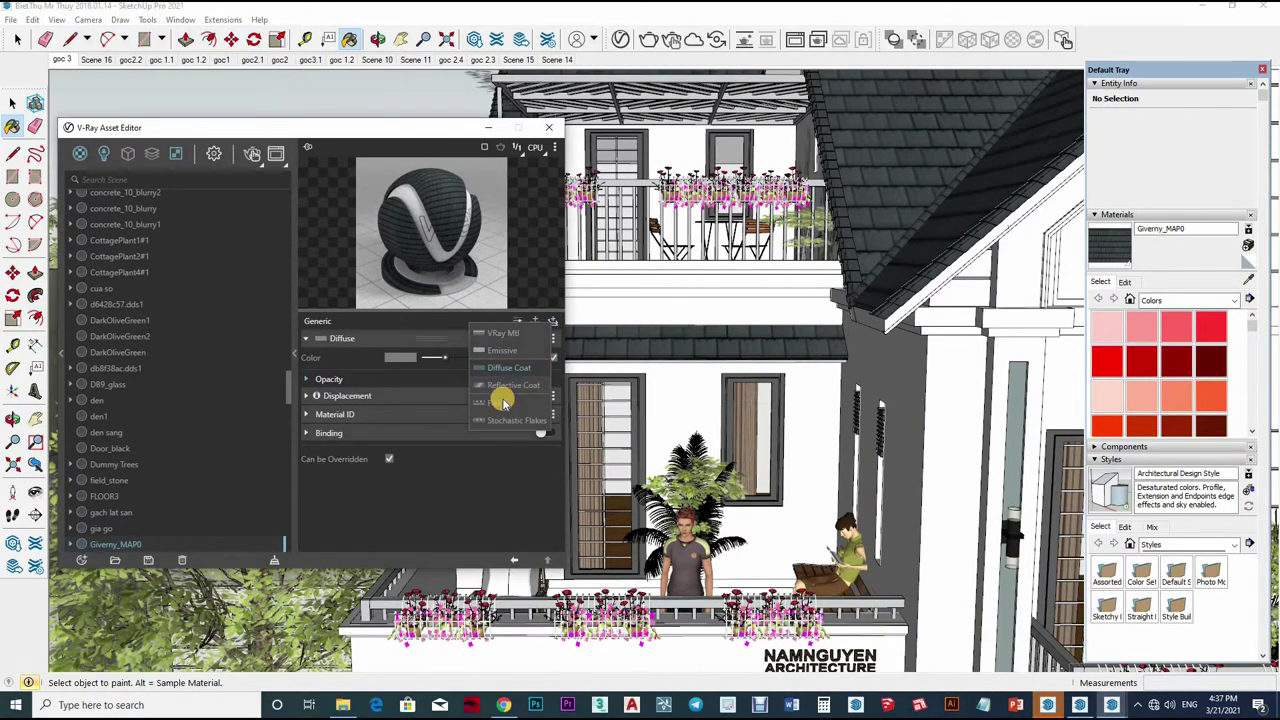
pyautogui.click(560, 345)
pyautogui.moveTo(508, 357)
pyautogui.mouseDown()
pyautogui.moveTo(474, 357)
pyautogui.moveTo(490, 376)
pyautogui.moveTo(459, 375)
pyautogui.mouseUp()
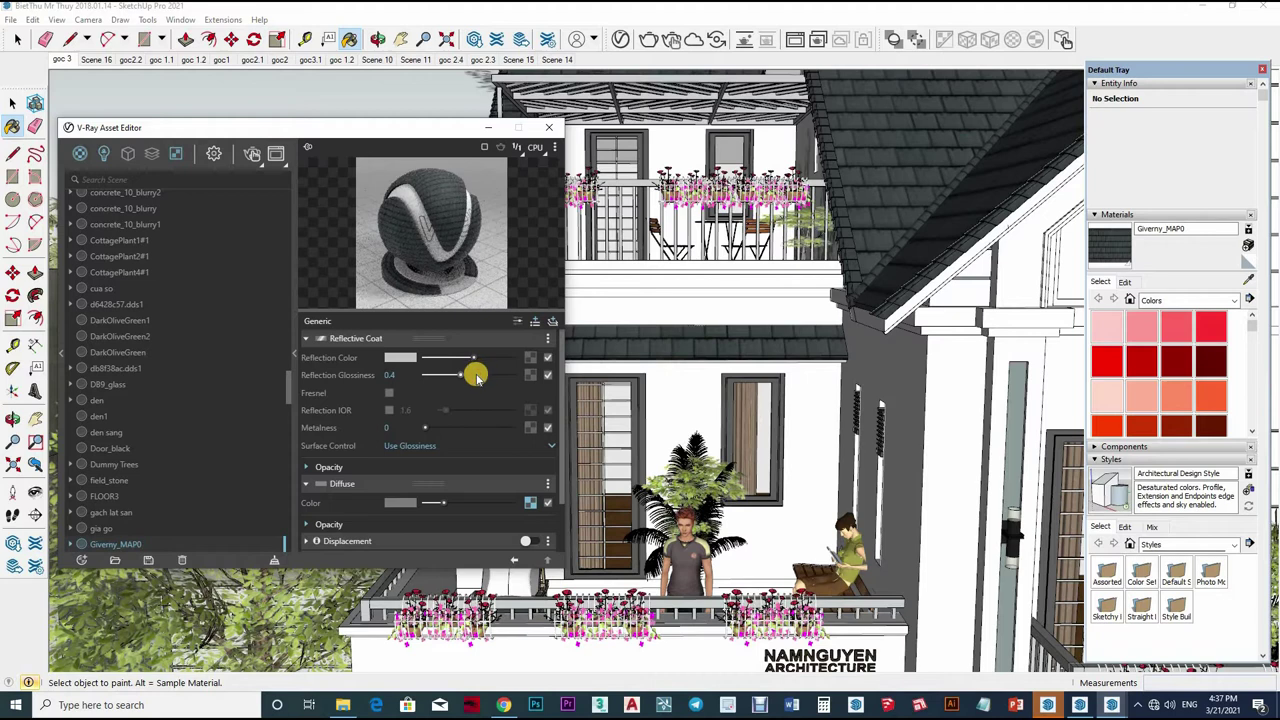
pyautogui.scroll(2, 512, 378)
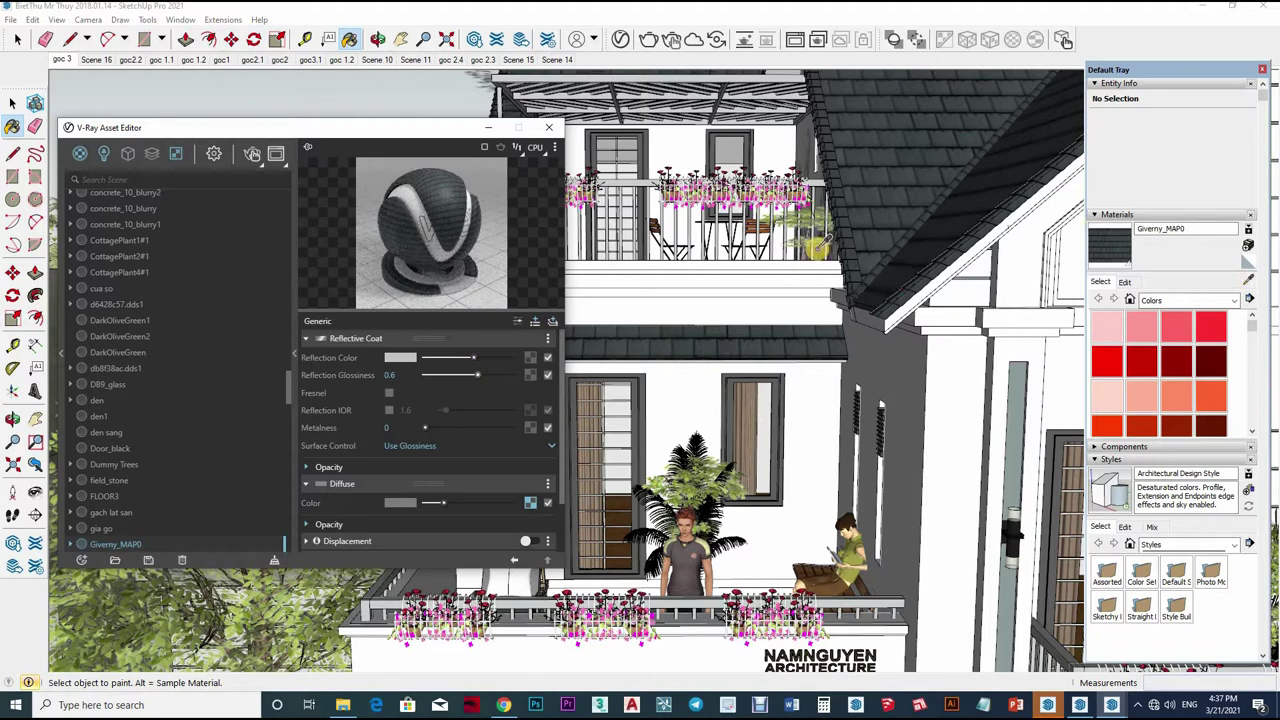
# Step: Sample the gate pillar's concrete_10_blurry1, then return to the saved front view of the house
pyautogui.moveTo(967, 275)
pyautogui.mouseDown(button='middle')
pyautogui.moveTo(853, 313)
pyautogui.moveTo(790, 455)
pyautogui.mouseUp(button='middle')
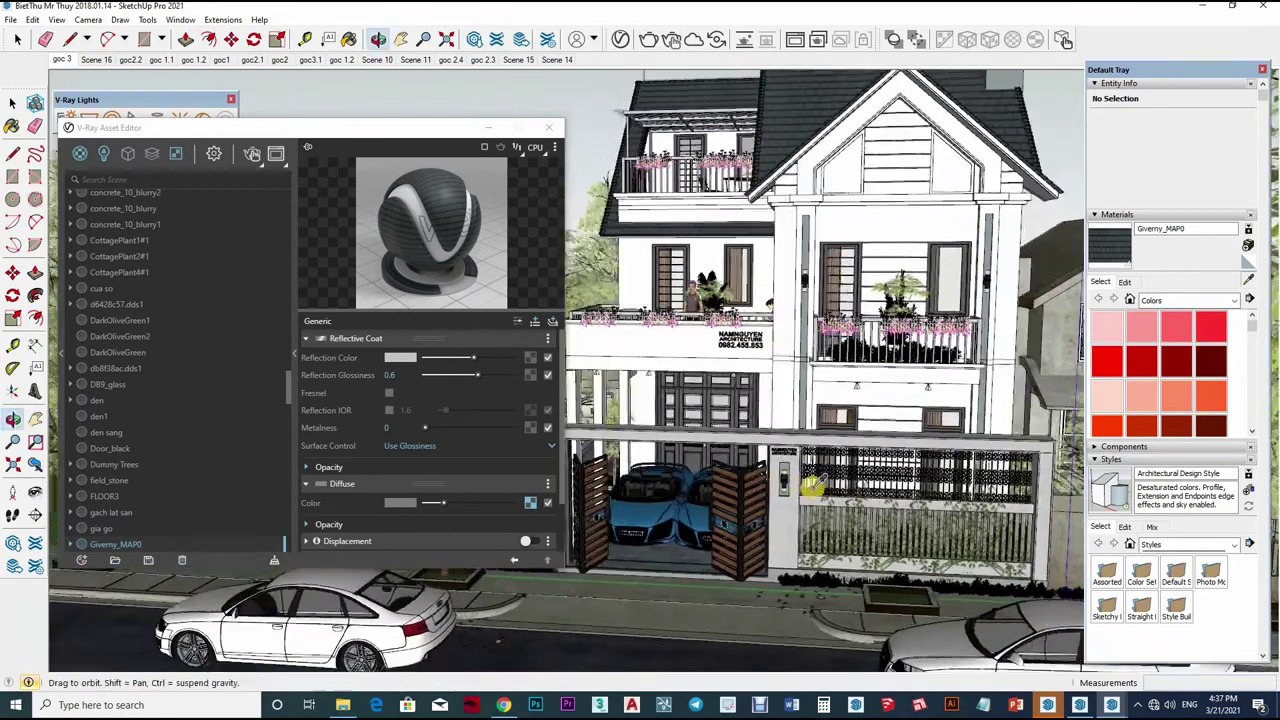
pyautogui.scroll(3, 785, 462)
pyautogui.scroll(3, 794, 451)
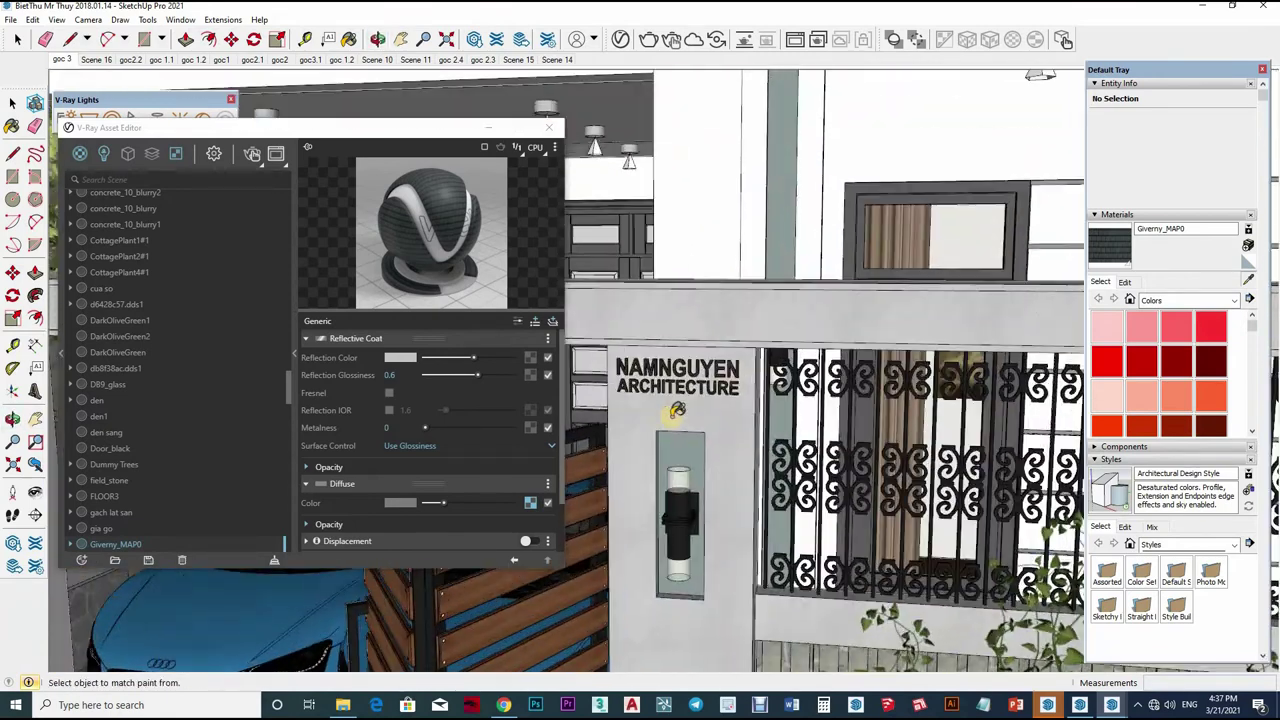
pyautogui.keyDown('alt'); pyautogui.click(673, 412); pyautogui.keyUp('alt')
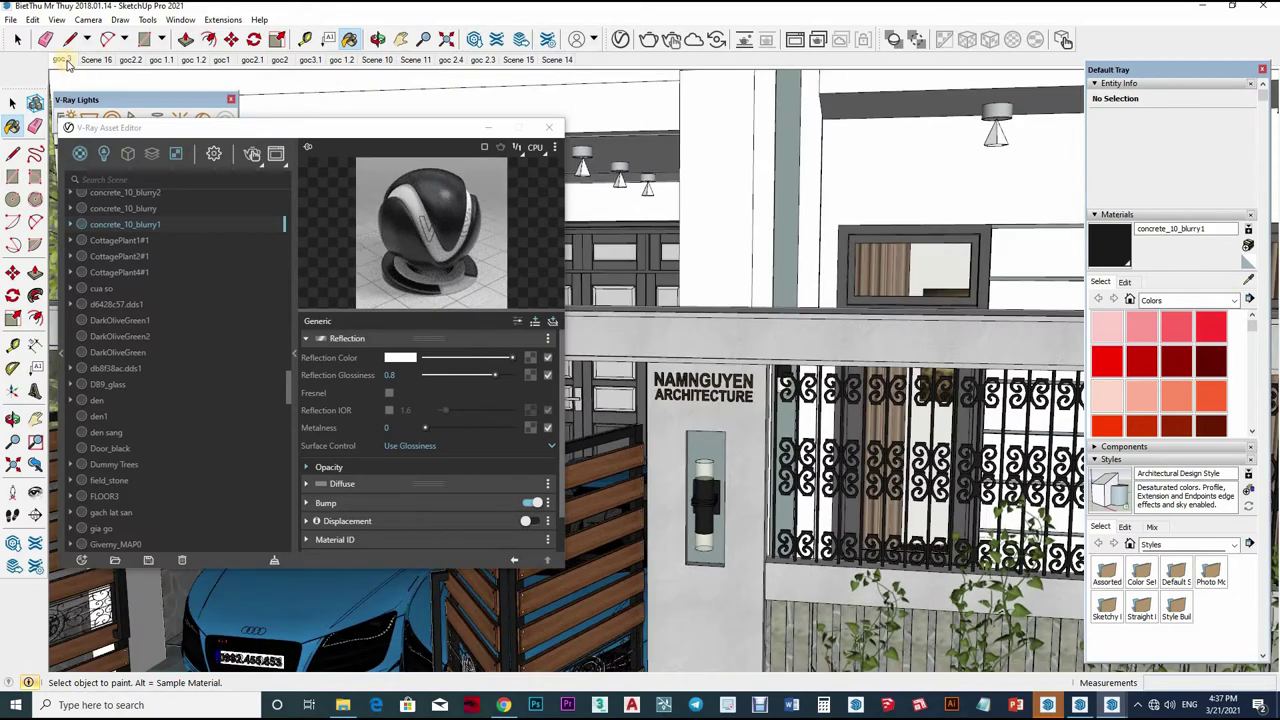
pyautogui.scroll(-1, 812, 420)
pyautogui.hotkey('shift', 'z')
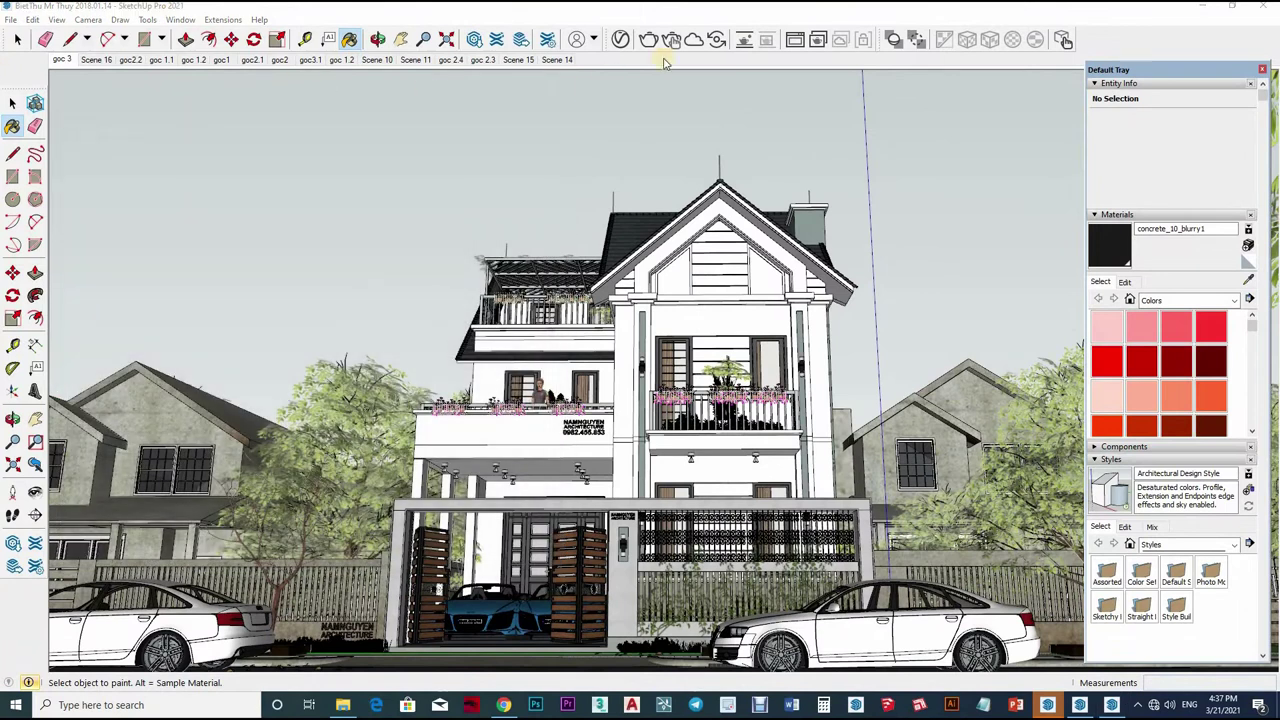
# Step: Render the villa's front view with V-Ray, zoom to check the image, and close the Frame Buffer
pyautogui.click(671, 39)
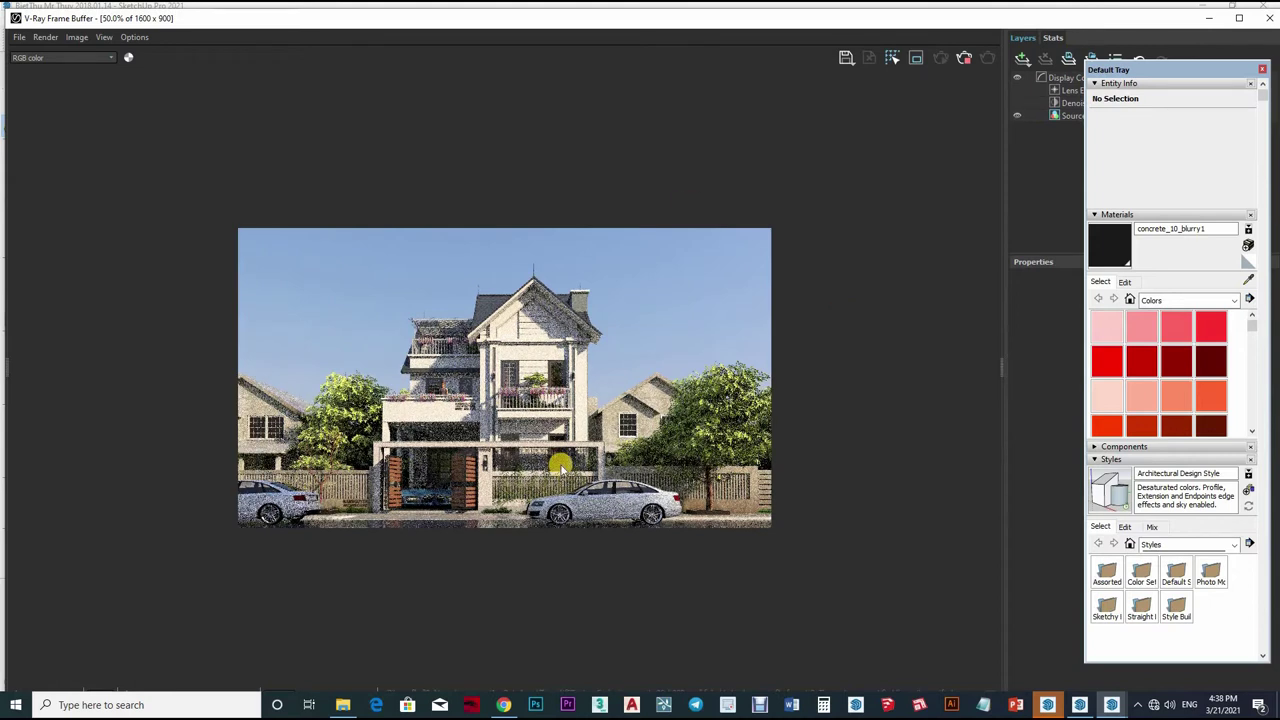
pyautogui.scroll(1, 540, 463)
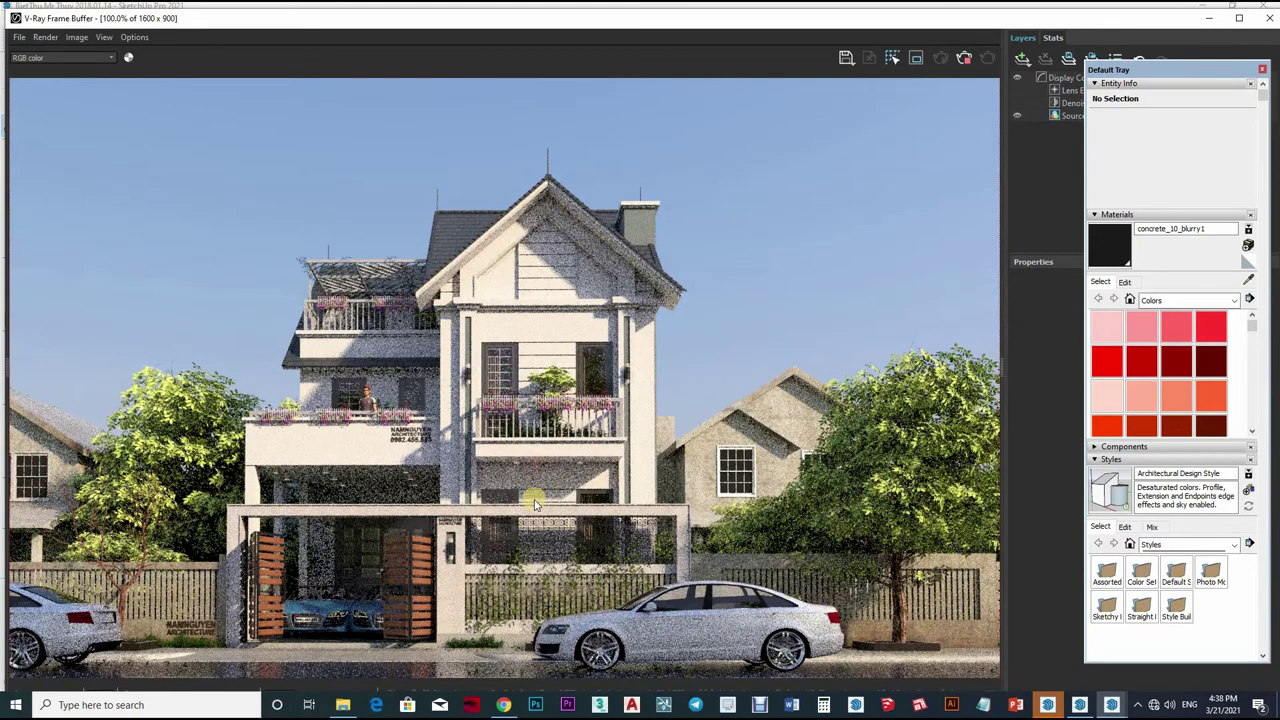
pyautogui.scroll(-1, 535, 505)
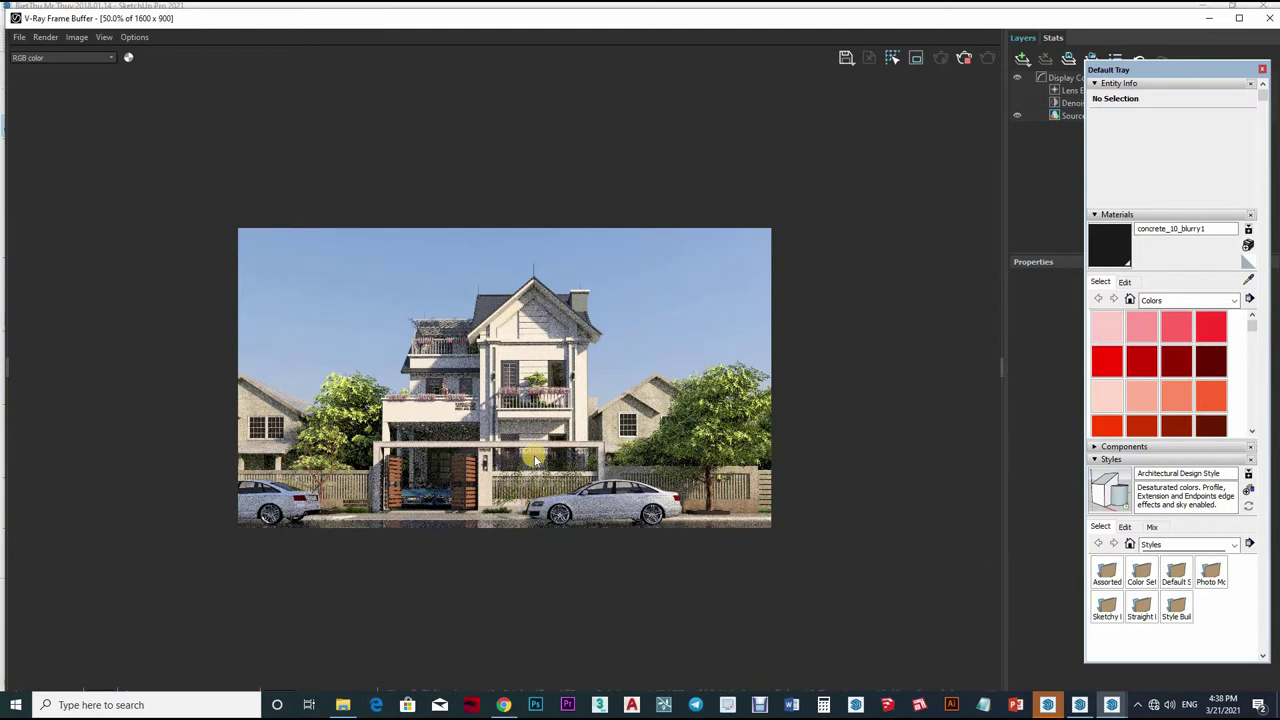
pyautogui.scroll(1, 556, 423)
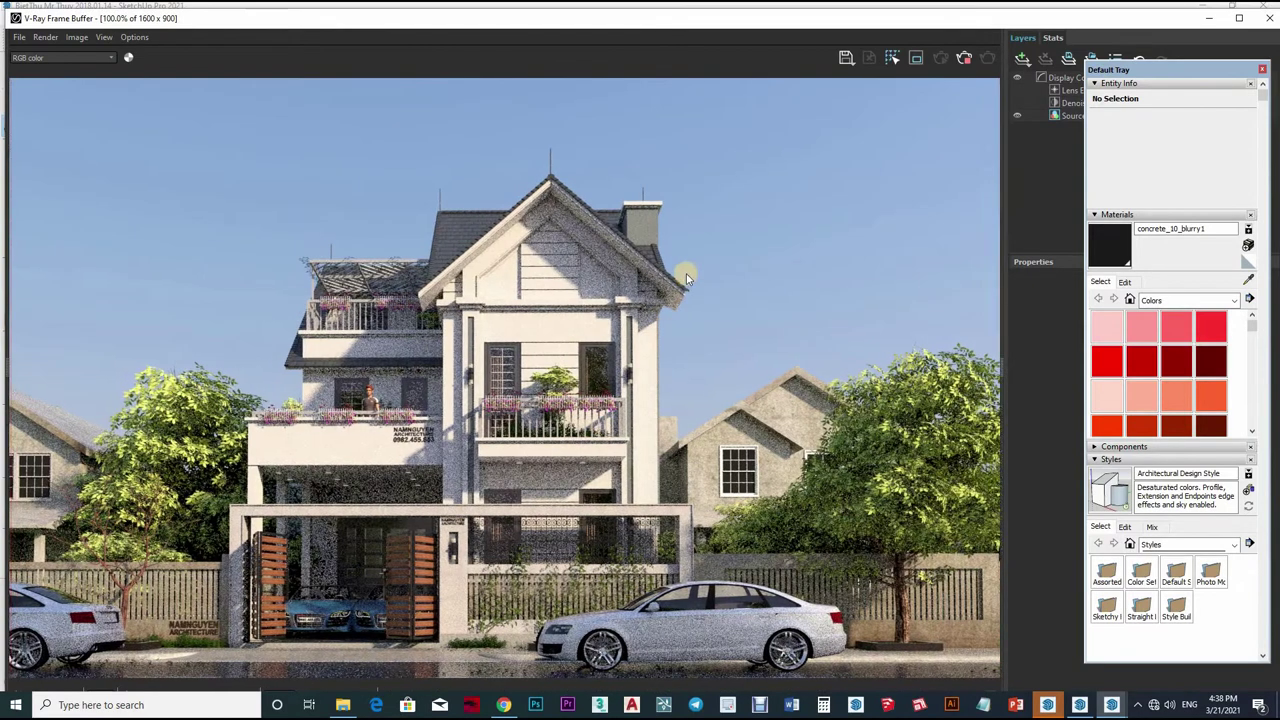
pyautogui.scroll(-1, 966, 60)
pyautogui.click(1272, 22)
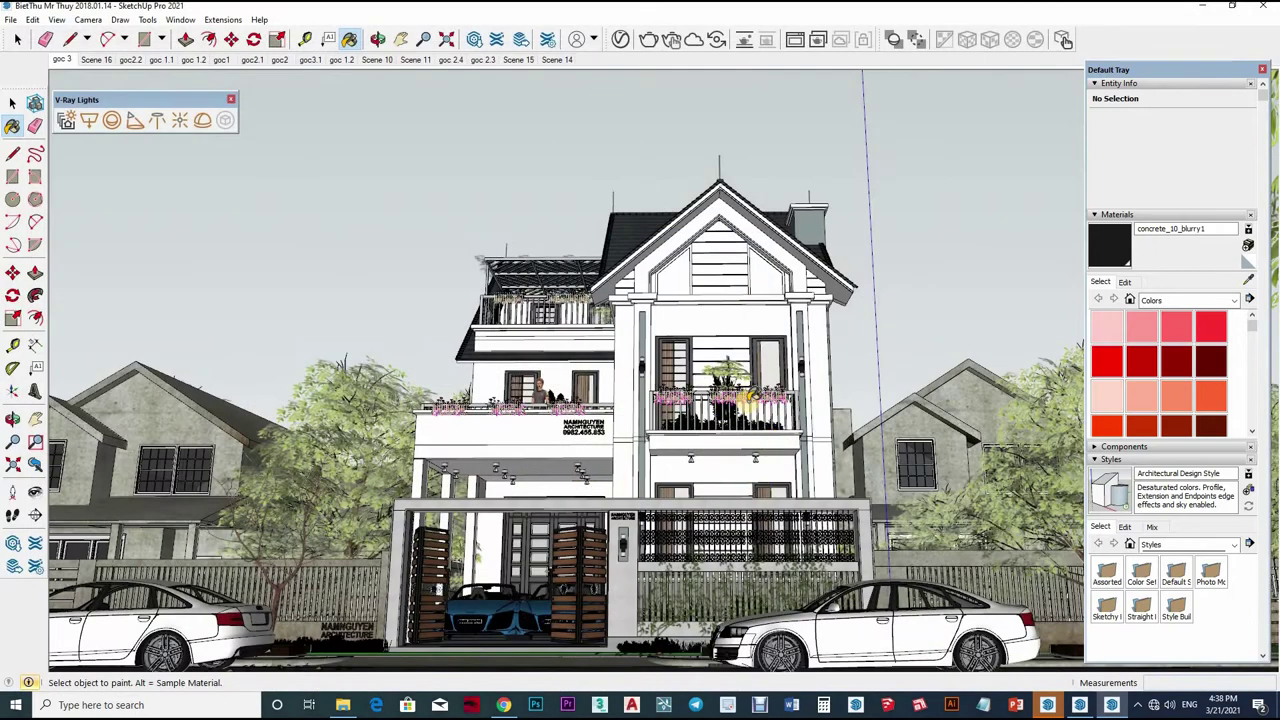
# Step: Zoom in on a ceiling light and sample its glowing den sang material (emissive intensity 15)
pyautogui.scroll(3, 750, 398)
pyautogui.scroll(4, 745, 430)
pyautogui.scroll(4, 871, 314)
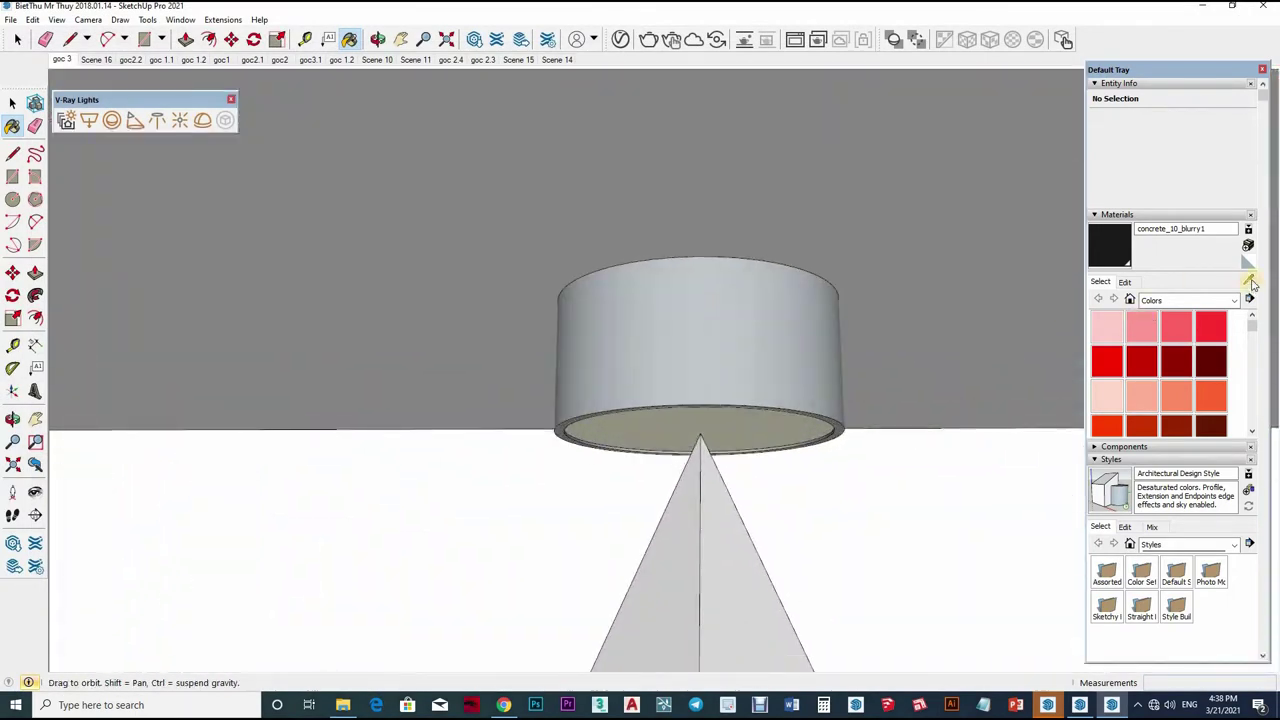
pyautogui.moveTo(1251, 283); pyautogui.dragTo(1251, 282, button='middle')
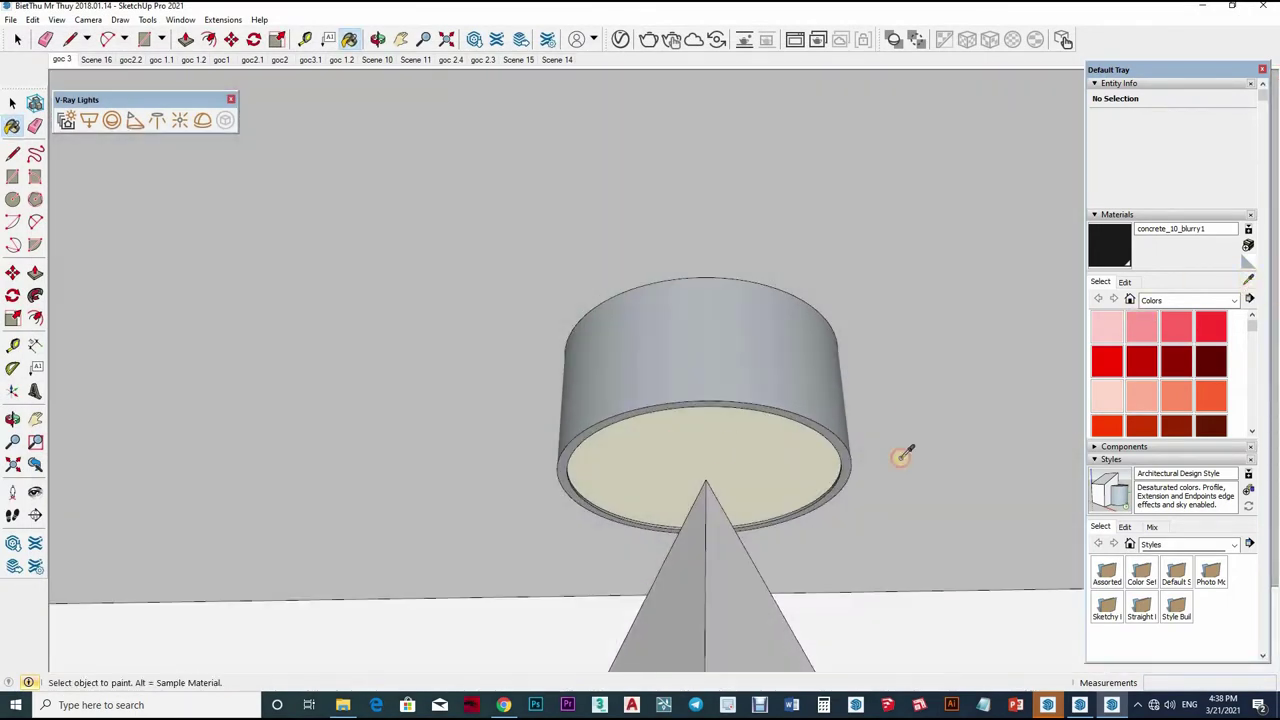
pyautogui.click(620, 39)
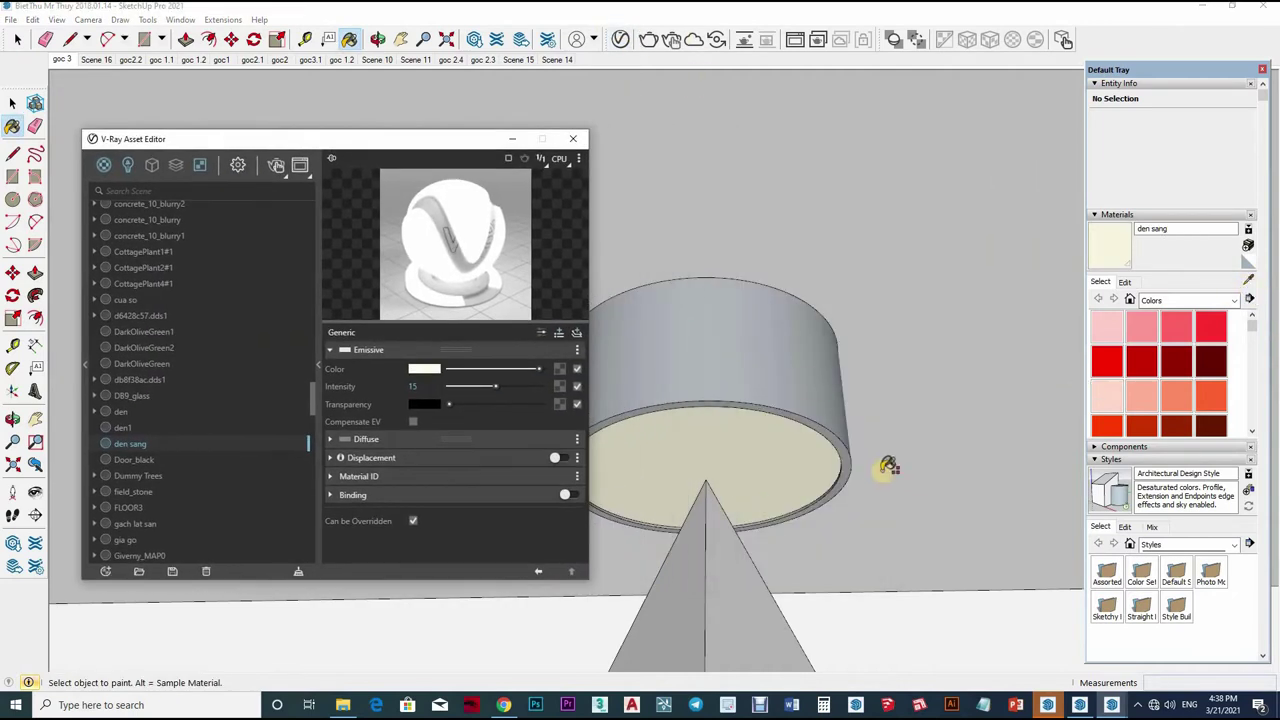
pyautogui.scroll(-2, 870, 410)
pyautogui.scroll(-3, 800, 460)
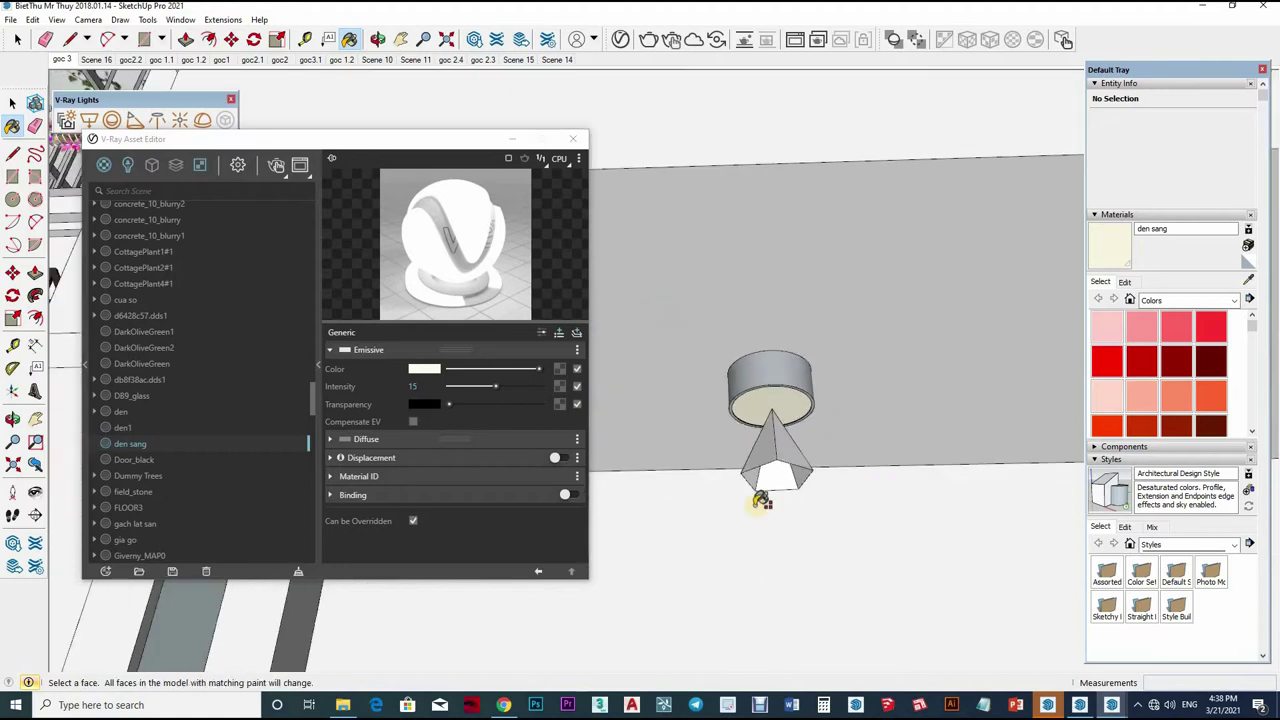
pyautogui.scroll(-3, 745, 520)
pyautogui.scroll(-2, 742, 530)
pyautogui.press('space')
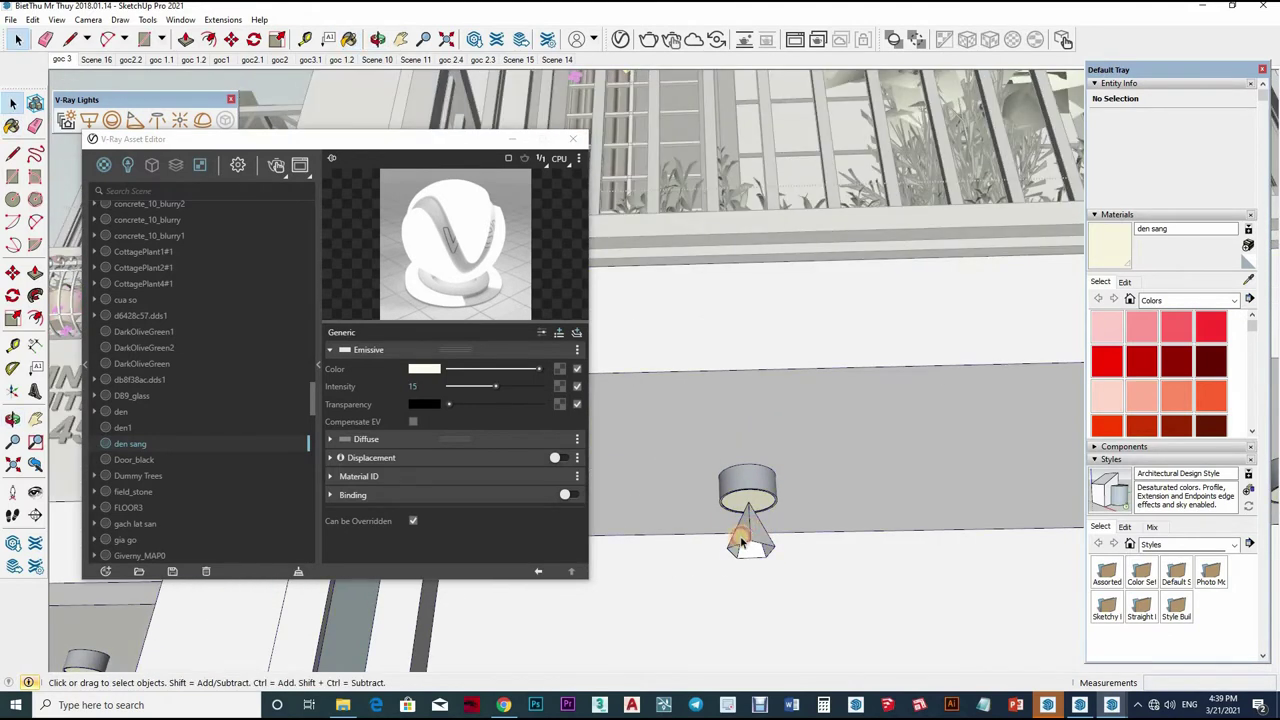
# Step: Open the ceiling lamp group to inspect its IES light, then exit and reselect the lamp
pyautogui.click(750, 530)
pyautogui.doubleClick(750, 525)
pyautogui.click(755, 514)
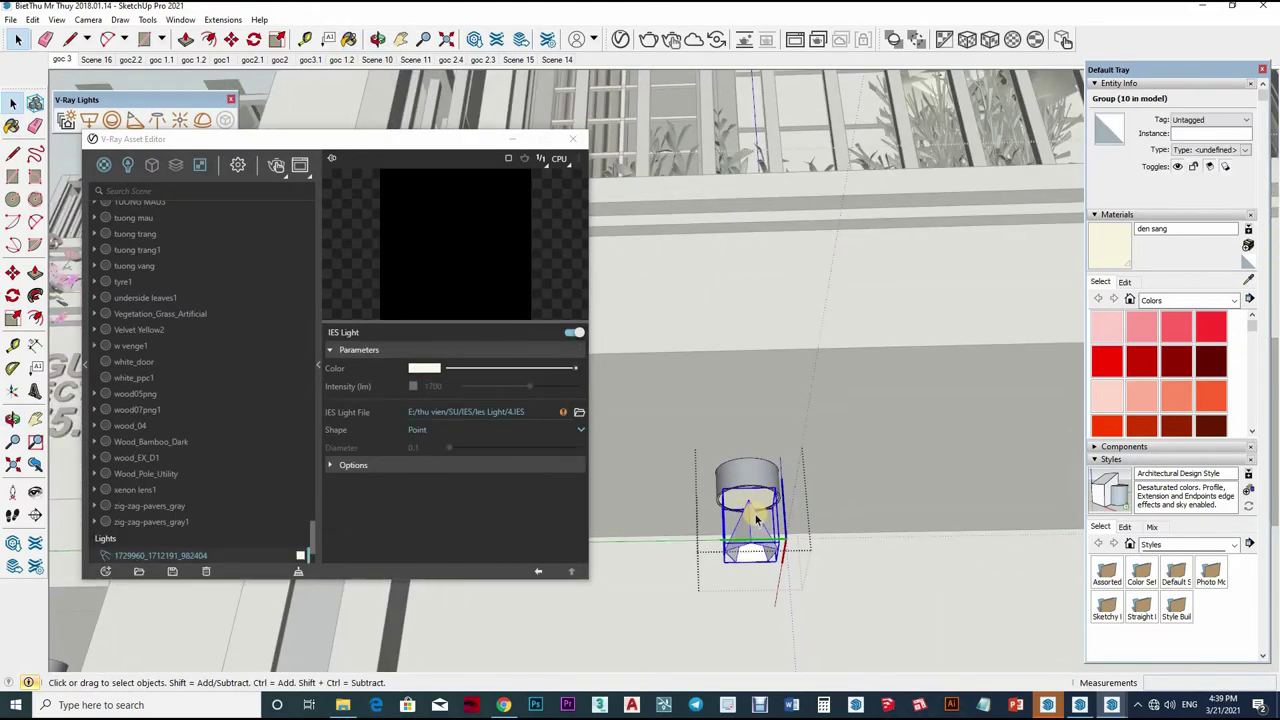
pyautogui.click(874, 486)
pyautogui.click(749, 460)
pyautogui.moveTo(749, 460)
pyautogui.mouseDown(button='middle')
pyautogui.moveTo(686, 471)
pyautogui.moveTo(603, 230)
pyautogui.moveTo(626, 197)
pyautogui.mouseUp(button='middle')
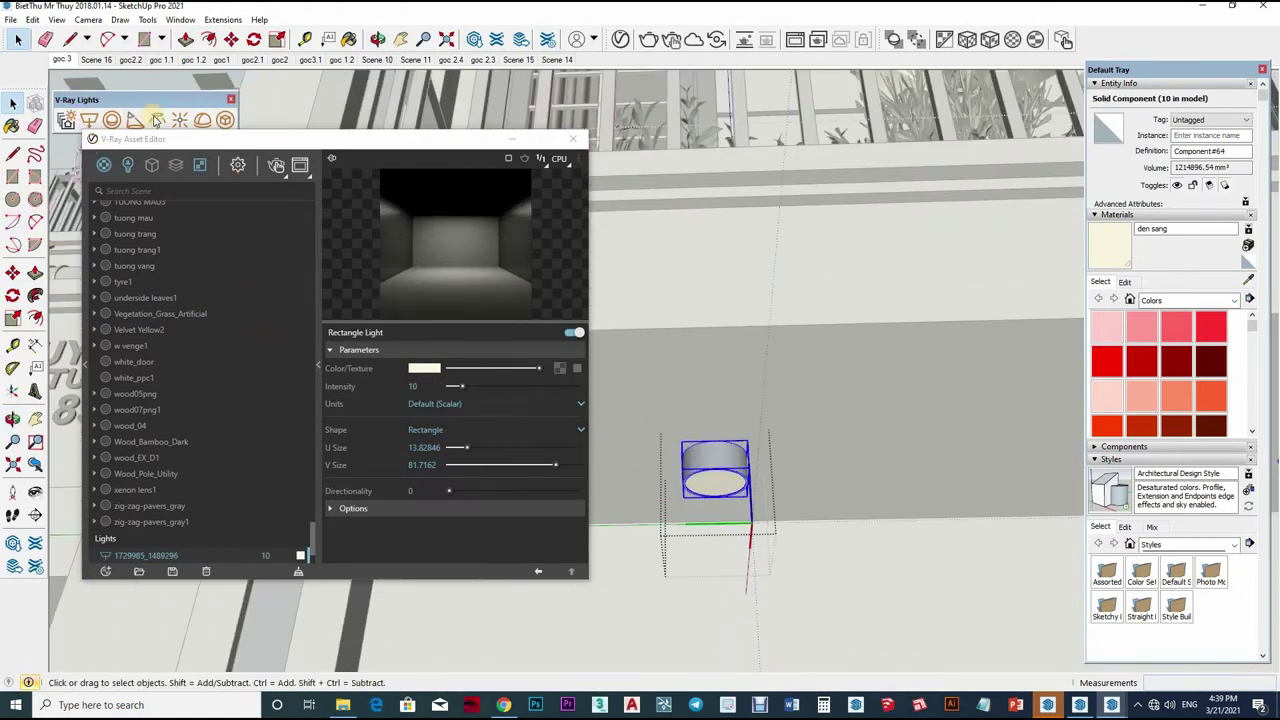
# Step: Start a V-Ray IES Light and browse F: to All Lession and Symbol\Sketchup Lesson\Sketchup Vray Net
pyautogui.click(559, 368)
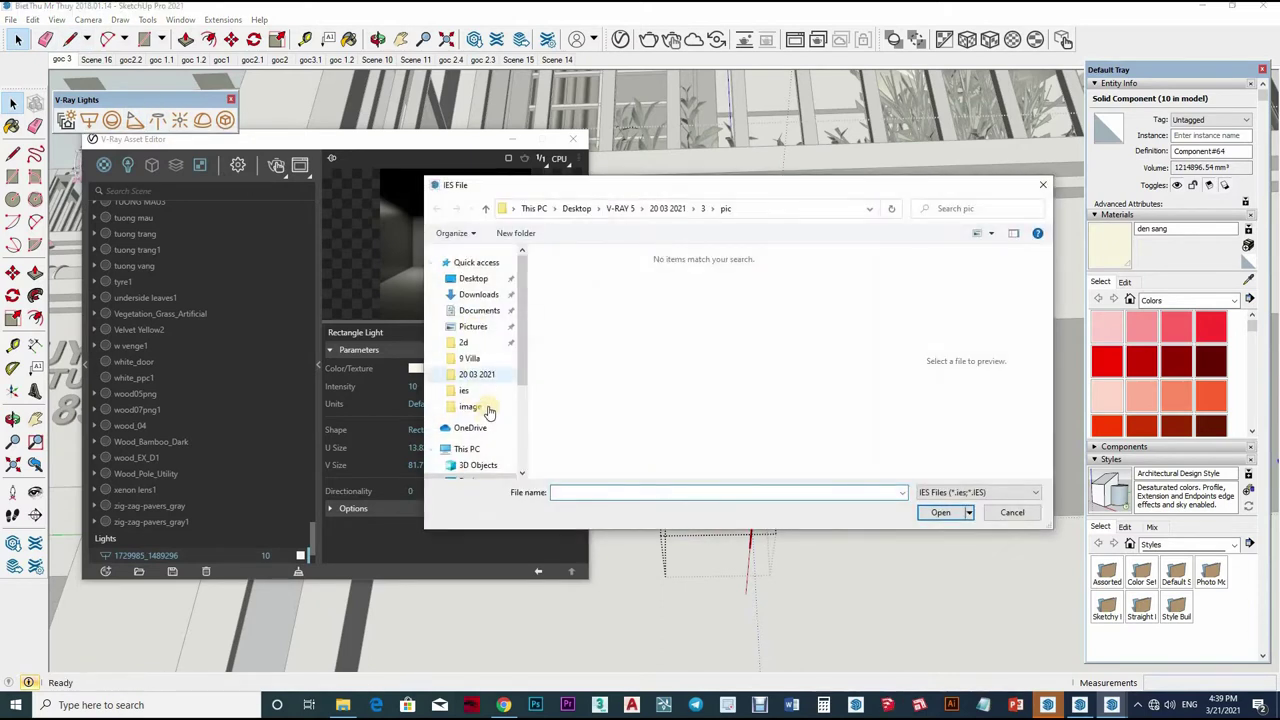
pyautogui.scroll(-2, 483, 372)
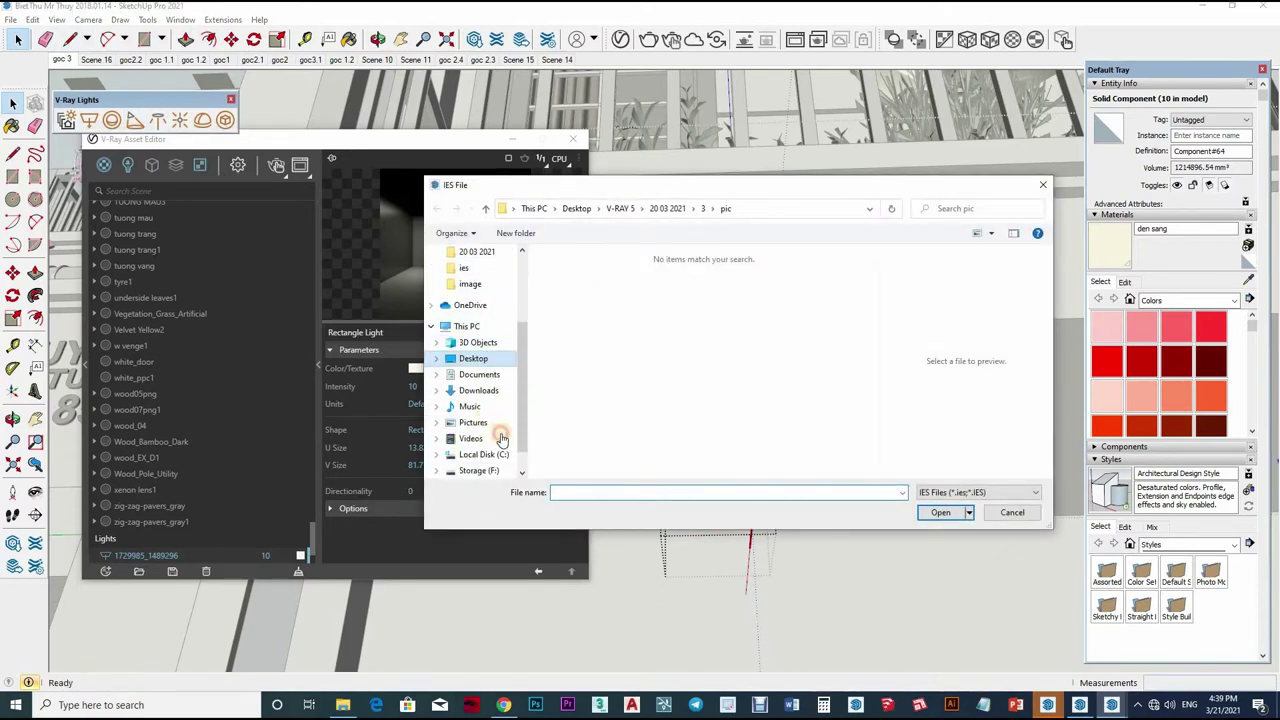
pyautogui.scroll(-1, 490, 420)
pyautogui.click(478, 438)
pyautogui.doubleClick(596, 285)
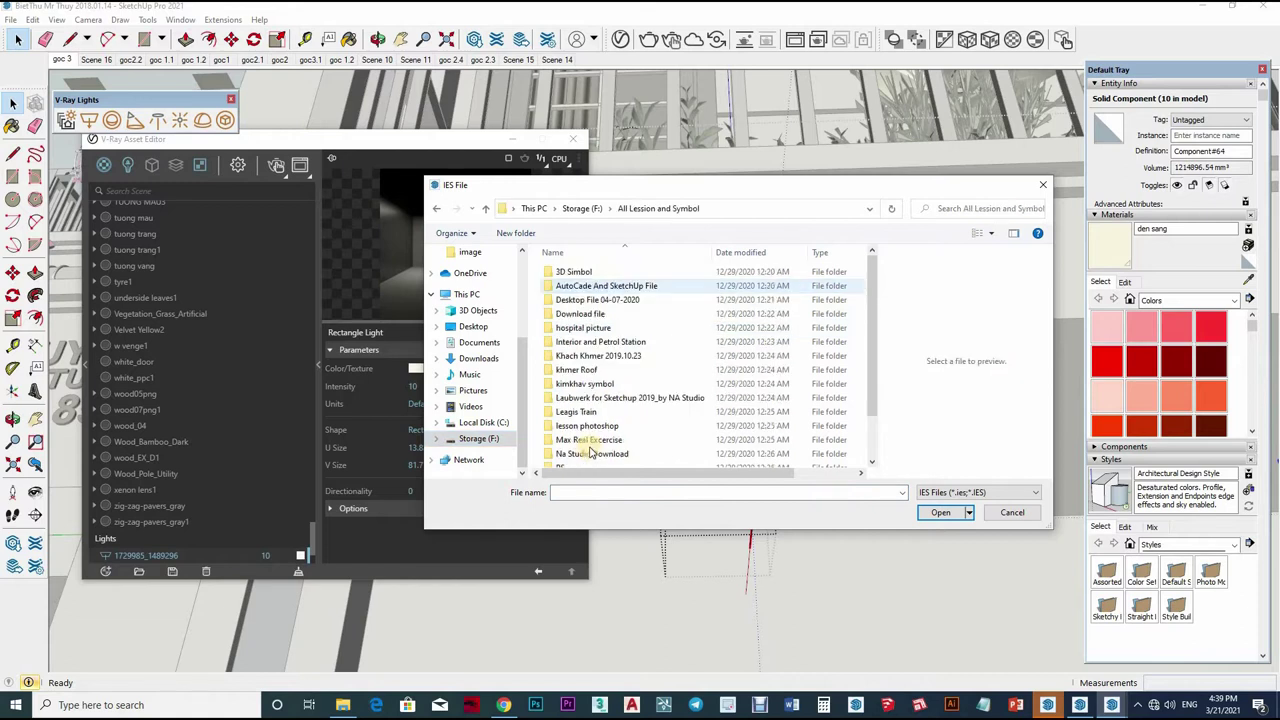
pyautogui.scroll(-3, 571, 440)
pyautogui.doubleClick(575, 446)
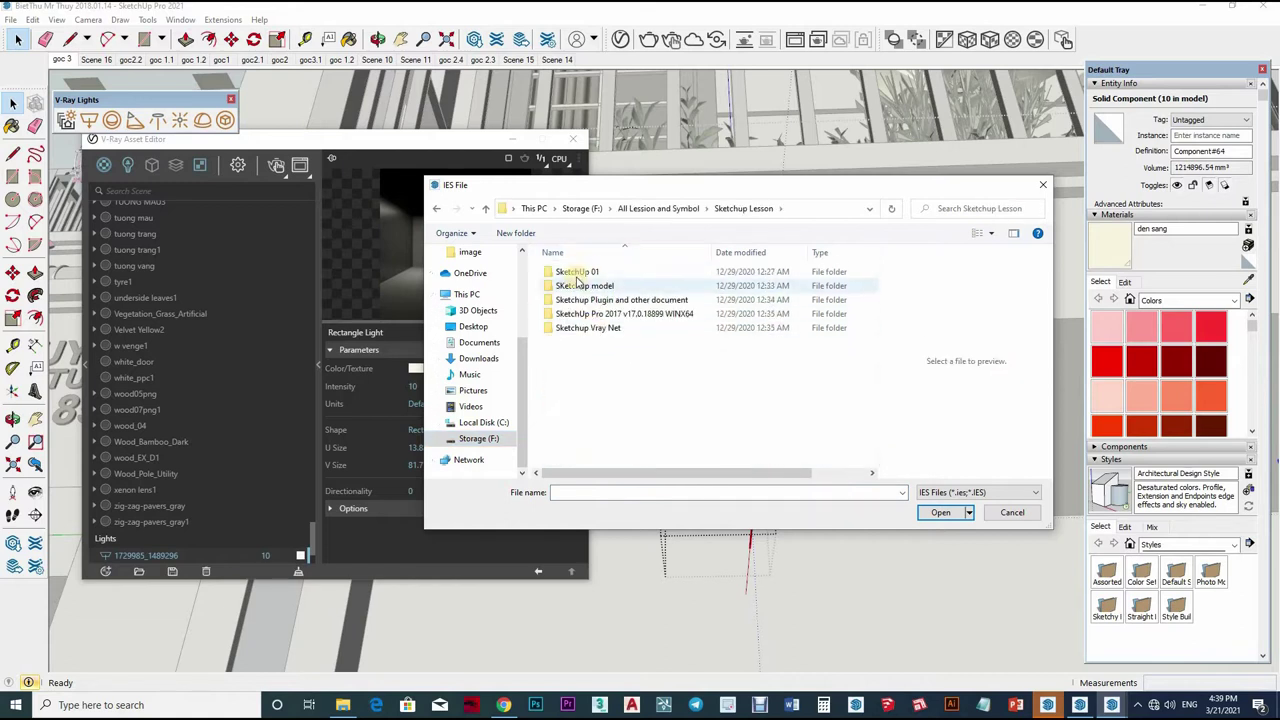
pyautogui.doubleClick(595, 328)
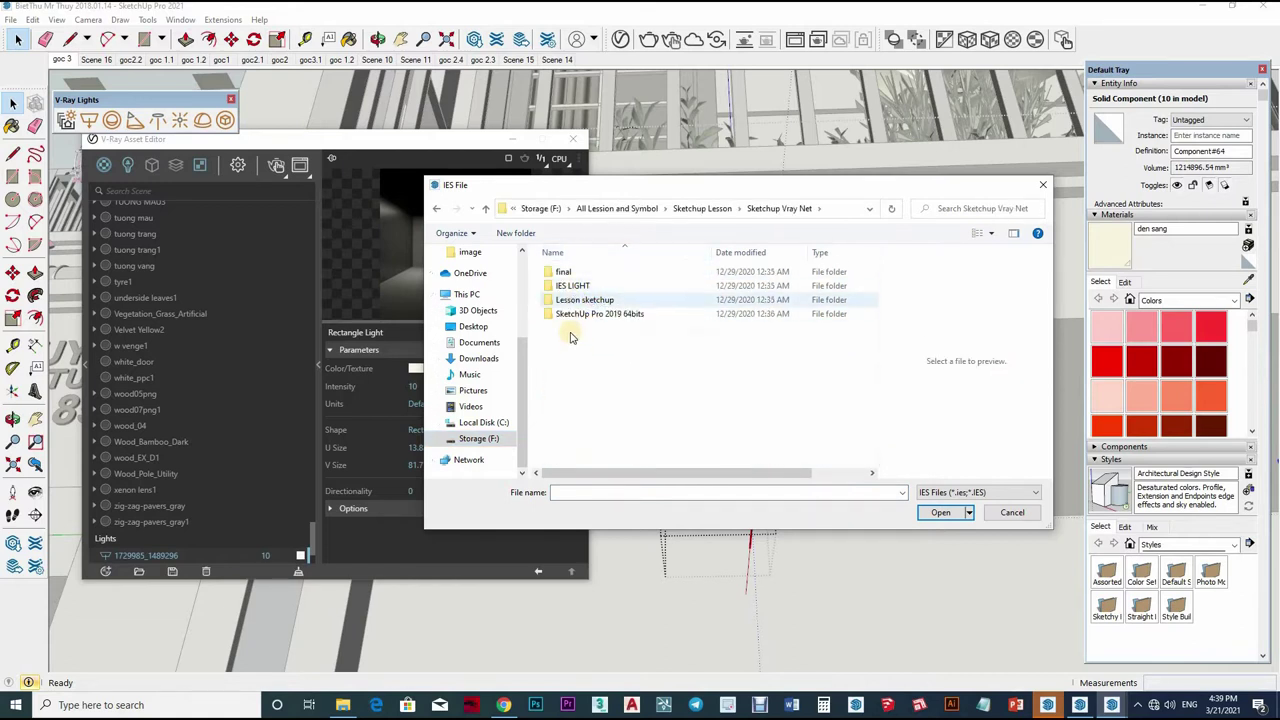
# Step: Open the IES LIGHT\ies folder and load an IES profile file for the light
pyautogui.doubleClick(585, 300)
pyautogui.press('BackSpace')
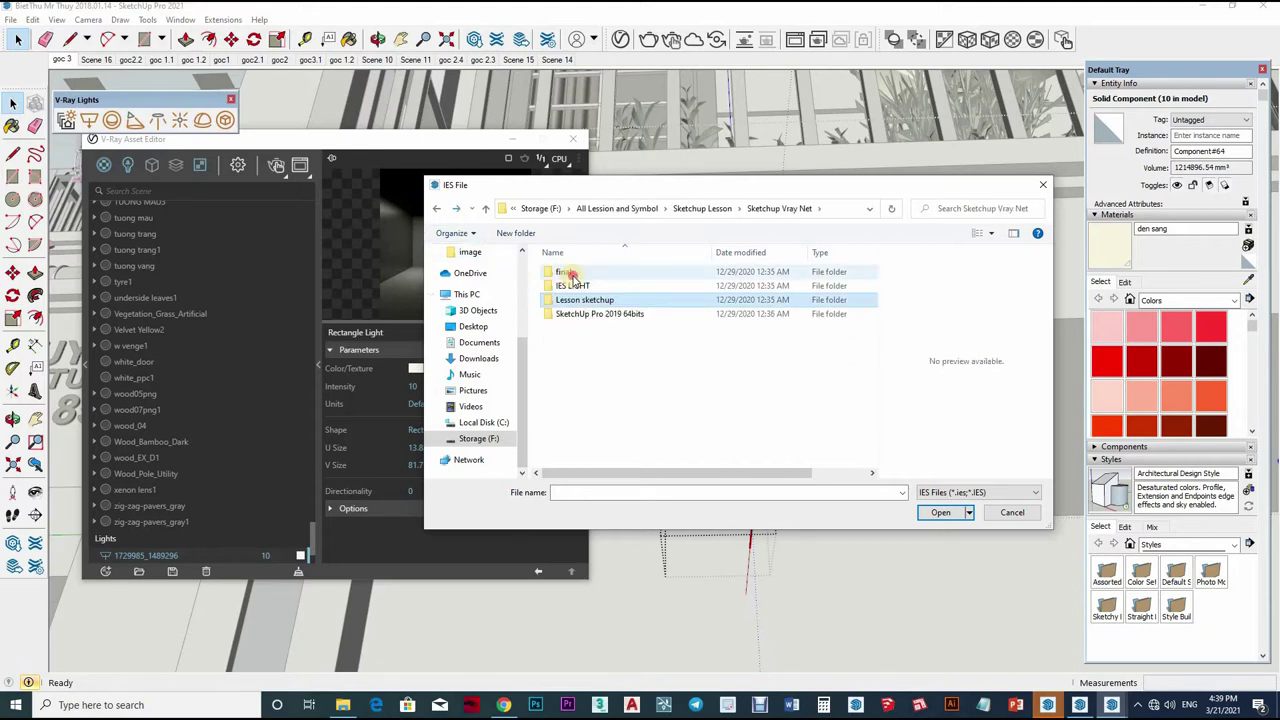
pyautogui.doubleClick(565, 286)
pyautogui.press('Return')
pyautogui.scroll(-3, 571, 437)
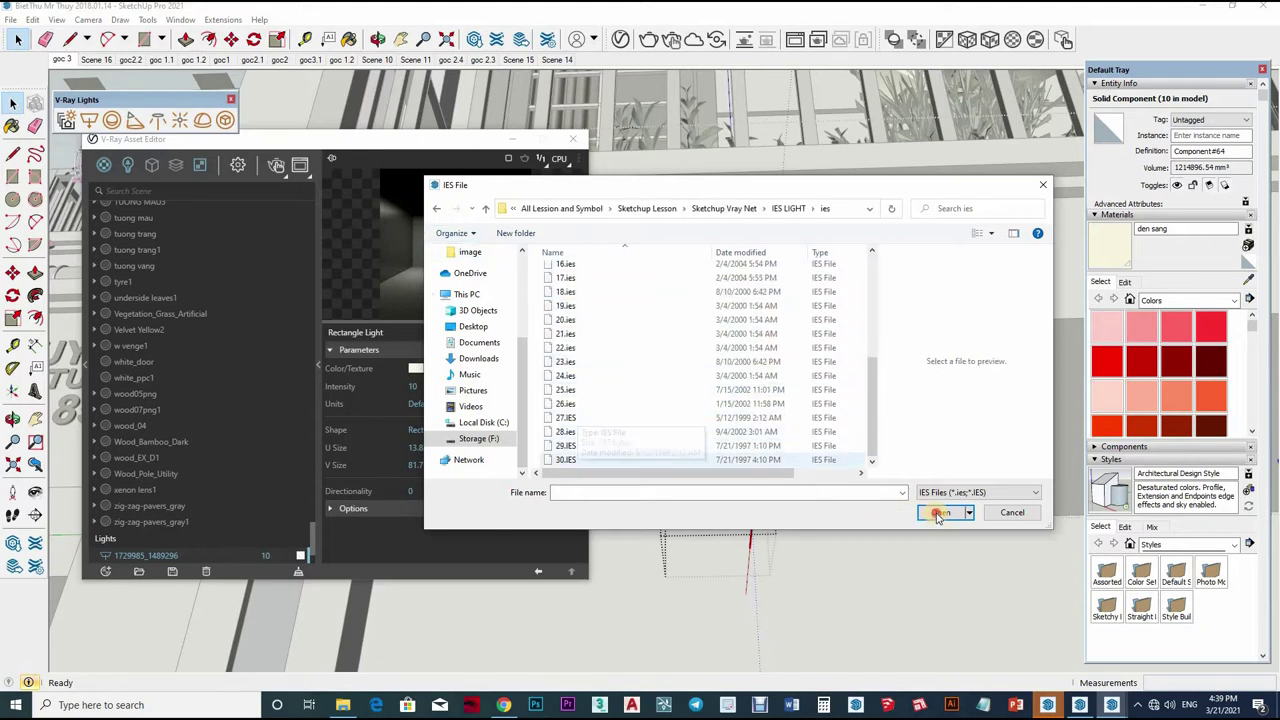
pyautogui.doubleClick(771, 459)
# Step: Place the IES light inside the lamp and tint it a near-white faint cyan (about 6878 K)
pyautogui.click(731, 580)
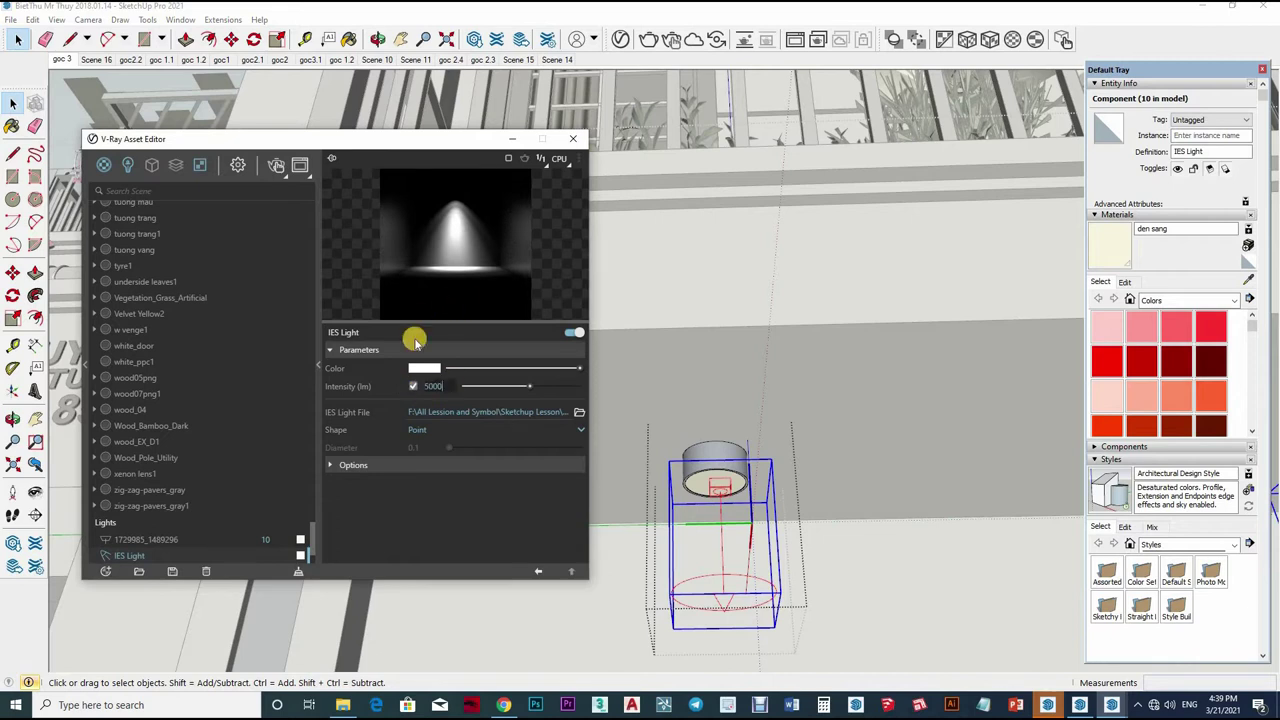
pyautogui.click(420, 370)
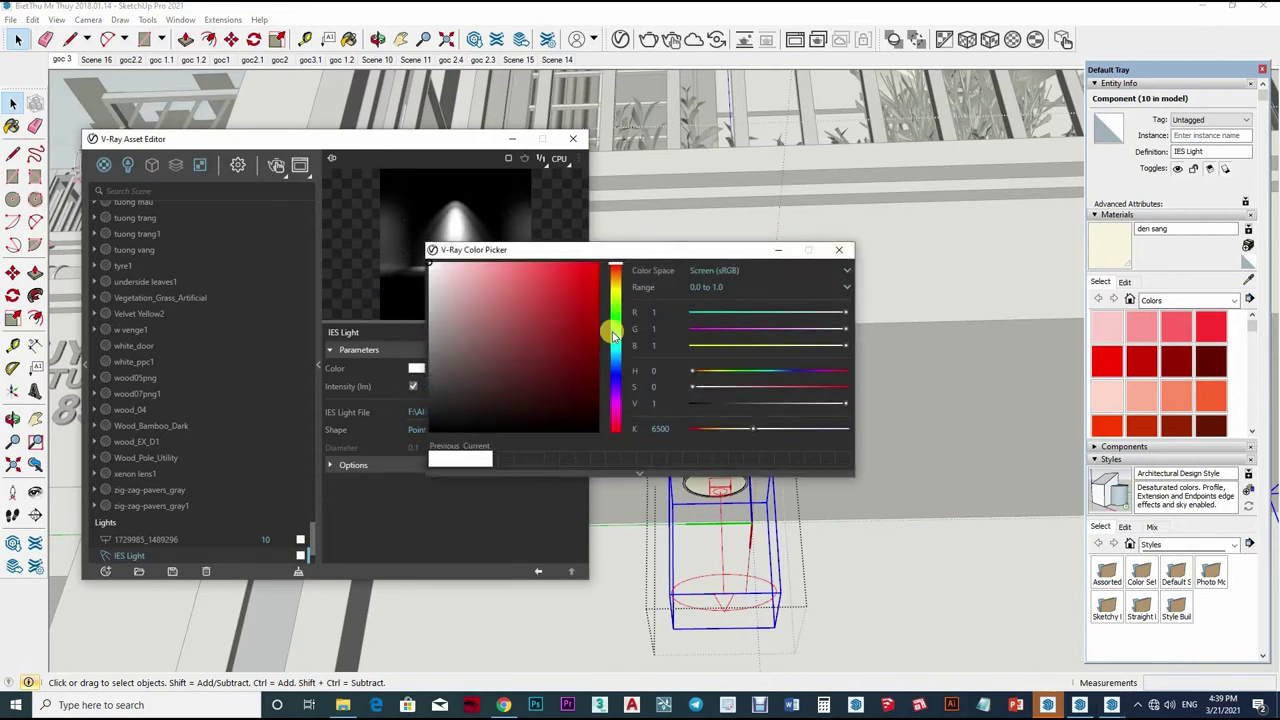
pyautogui.moveTo(485, 314); pyautogui.dragTo(437, 268)
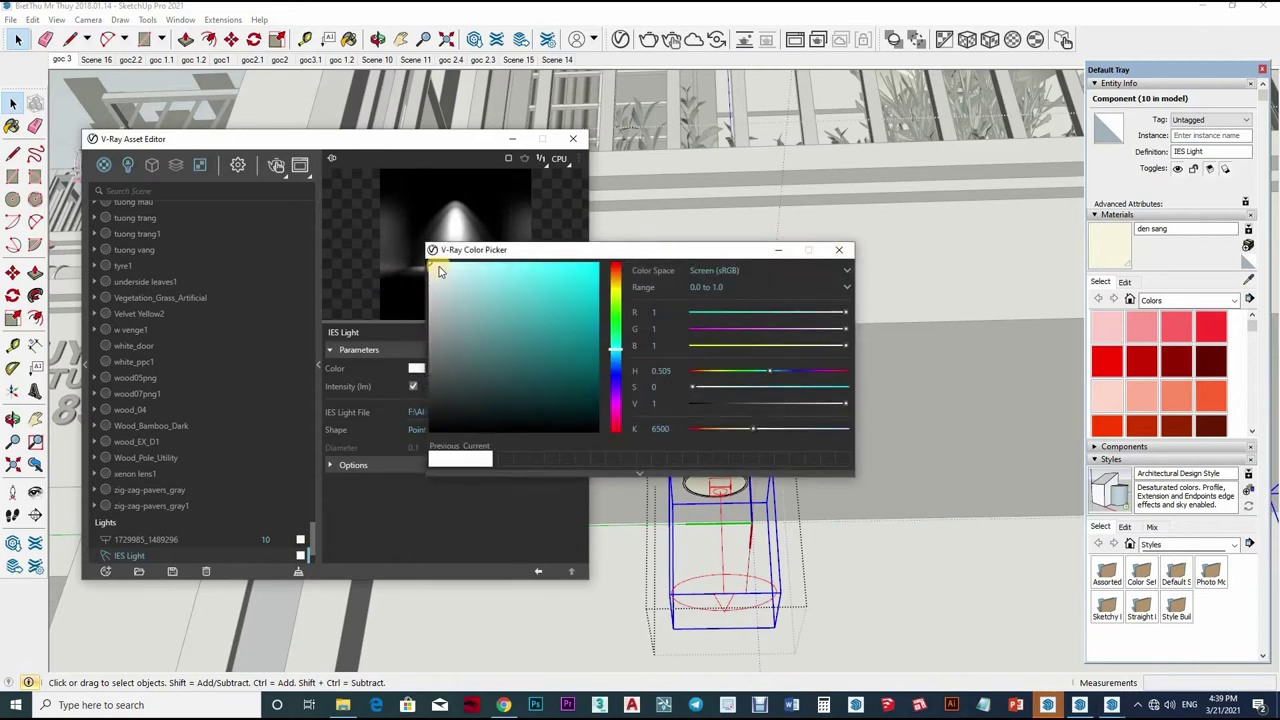
pyautogui.click(437, 268)
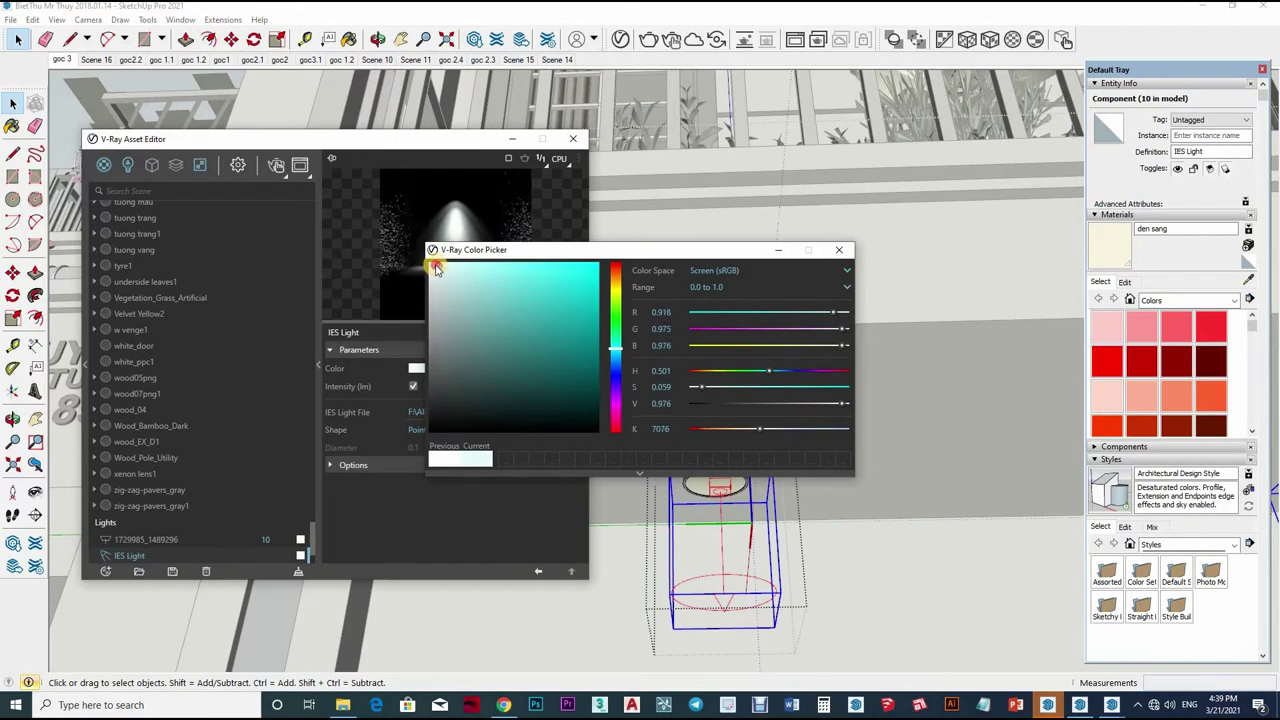
pyautogui.click(838, 249)
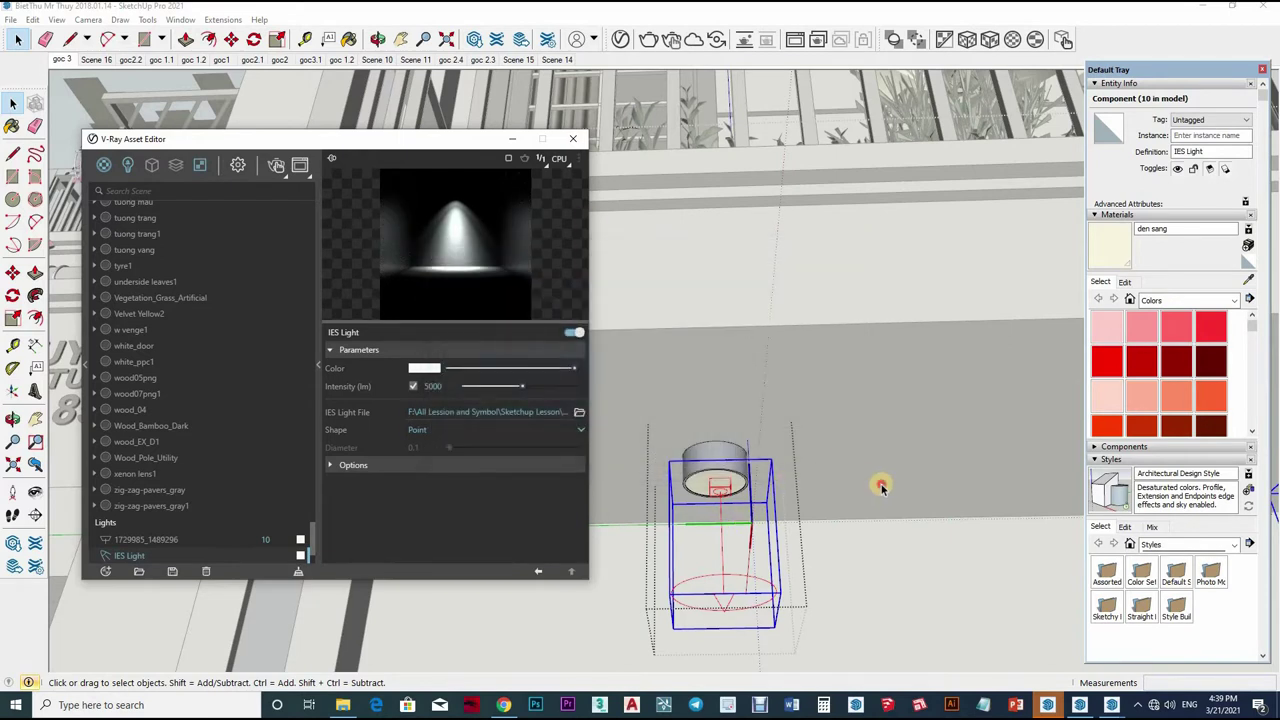
pyautogui.click(1249, 280)
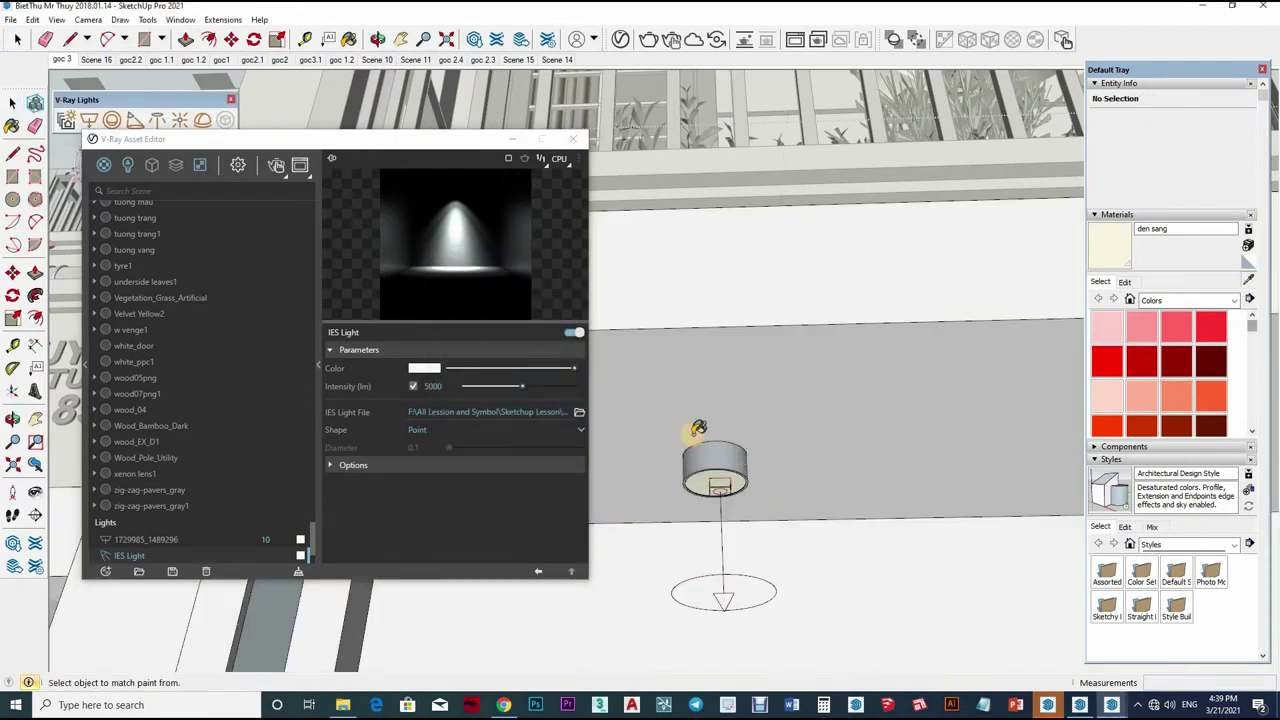
# Step: Enter the lamp component and paint its bottom face with Color A01
pyautogui.click(742, 496)
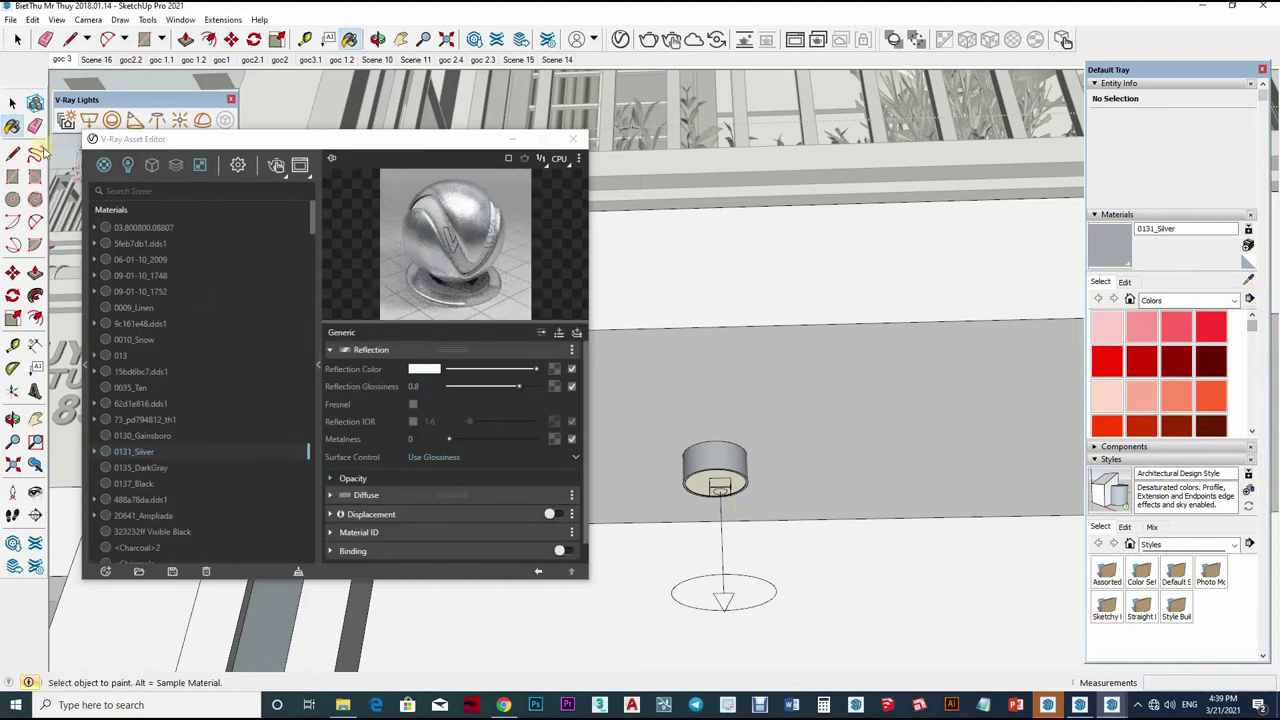
pyautogui.click(13, 101)
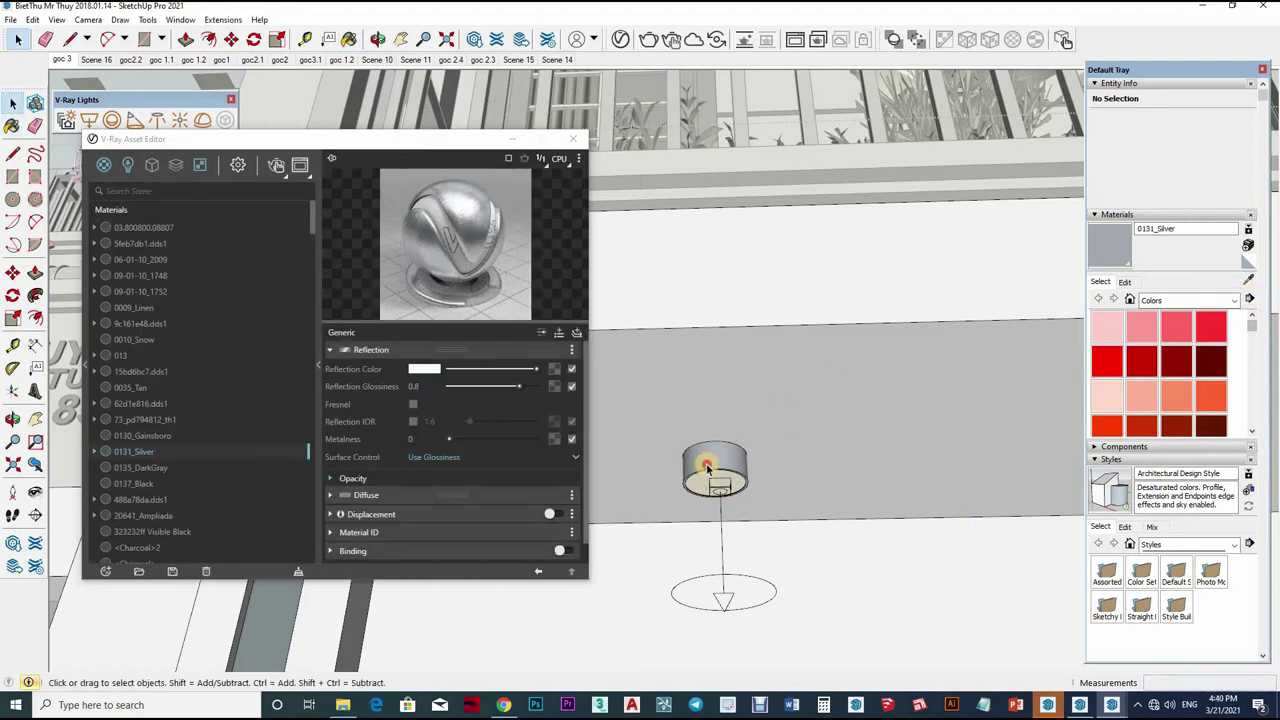
pyautogui.click(718, 470)
pyautogui.doubleClick(718, 470)
pyautogui.scroll(2, 851, 451)
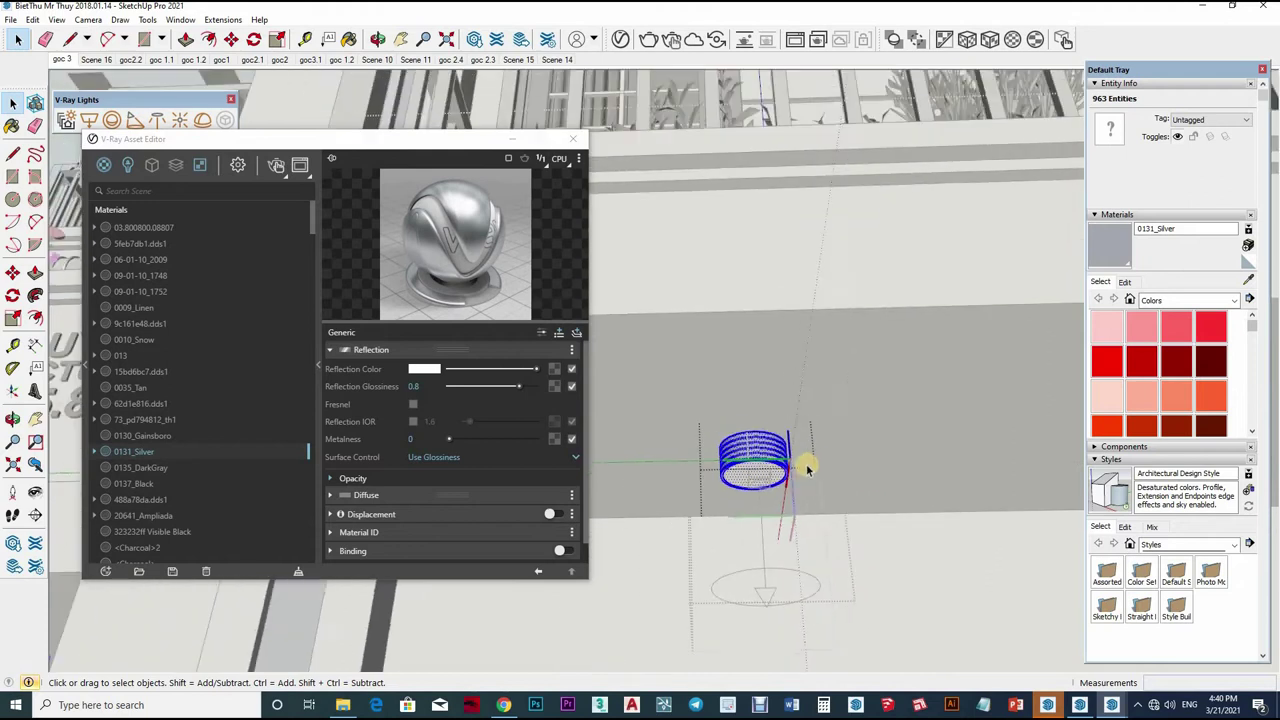
pyautogui.scroll(-5, 808, 463)
pyautogui.scroll(2, 805, 458)
pyautogui.scroll(3, 790, 450)
pyautogui.scroll(3, 820, 440)
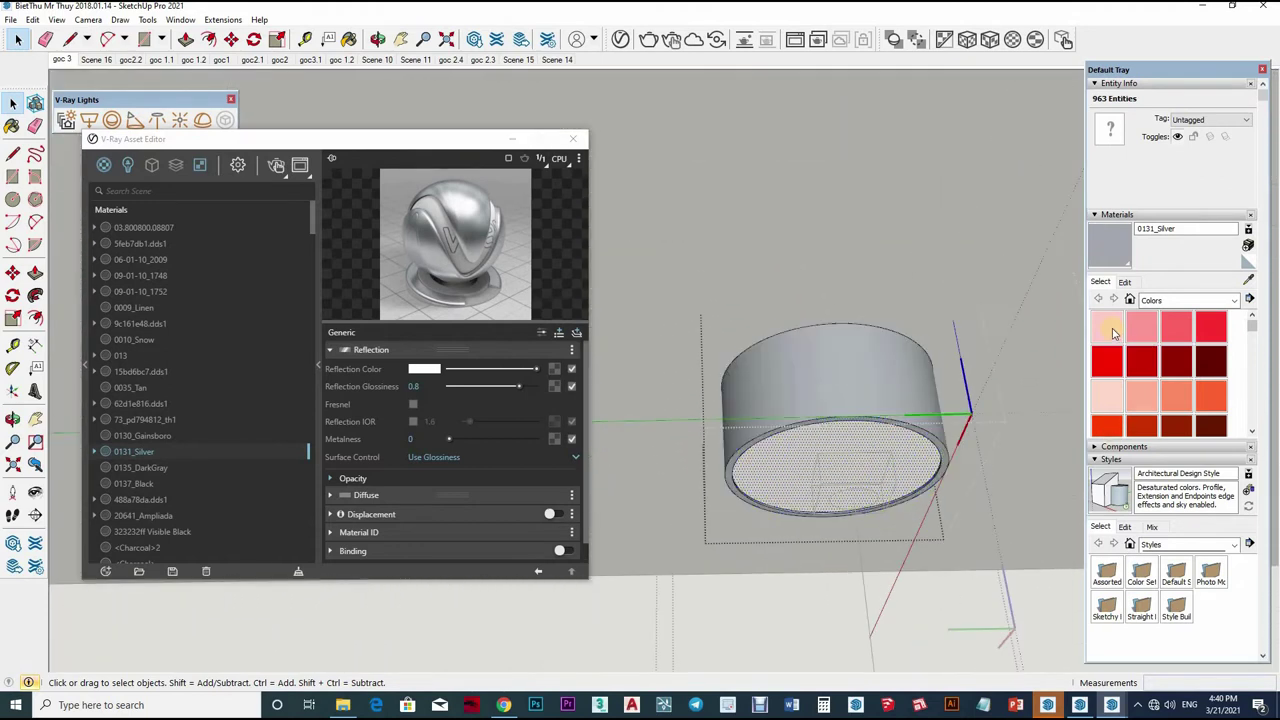
pyautogui.press('b')
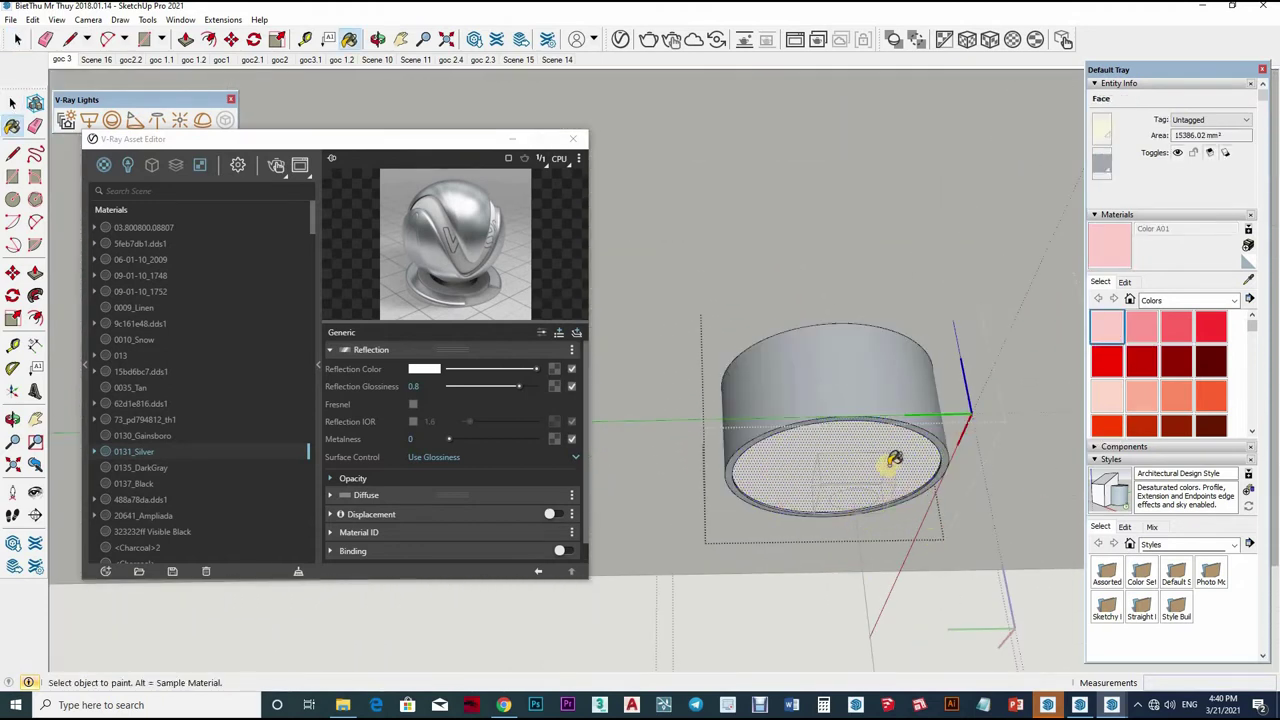
pyautogui.click(893, 460)
# Step: Add an Emissive layer to Color A01 with intensity 50 and close the material editor
pyautogui.scroll(-3, 957, 486)
pyautogui.moveTo(651, 497)
pyautogui.mouseDown(button='middle')
pyautogui.moveTo(114, 286)
pyautogui.moveTo(14, 118)
pyautogui.mouseUp(button='middle')
pyautogui.press('space')
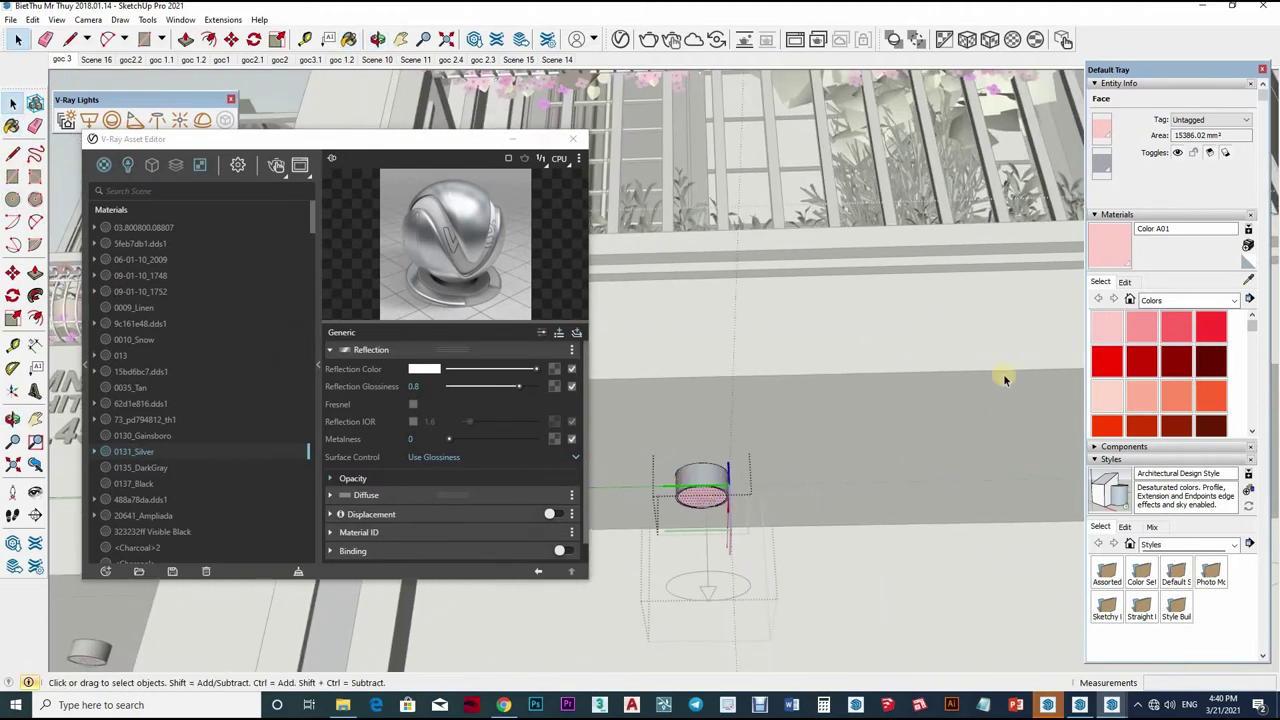
pyautogui.hotkey('shift', 'z')
pyautogui.scroll(-1, 645, 477)
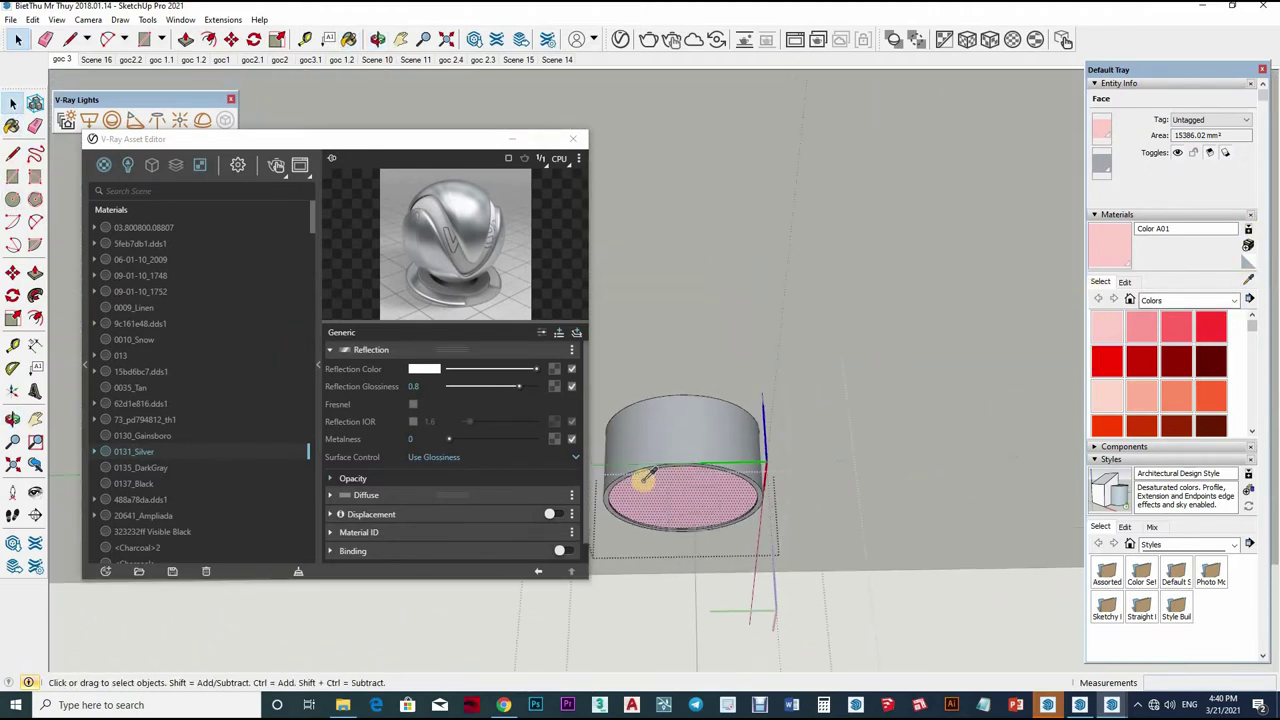
pyautogui.press('b')
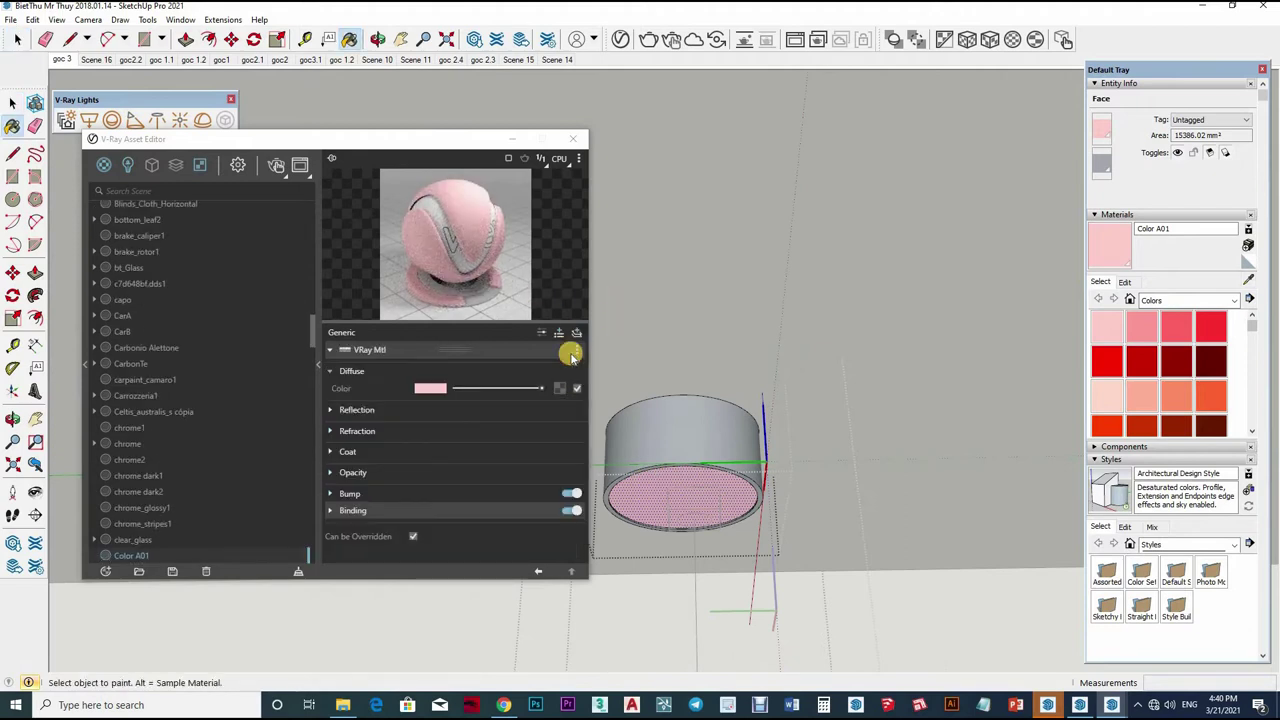
pyautogui.click(541, 332)
pyautogui.click(502, 372)
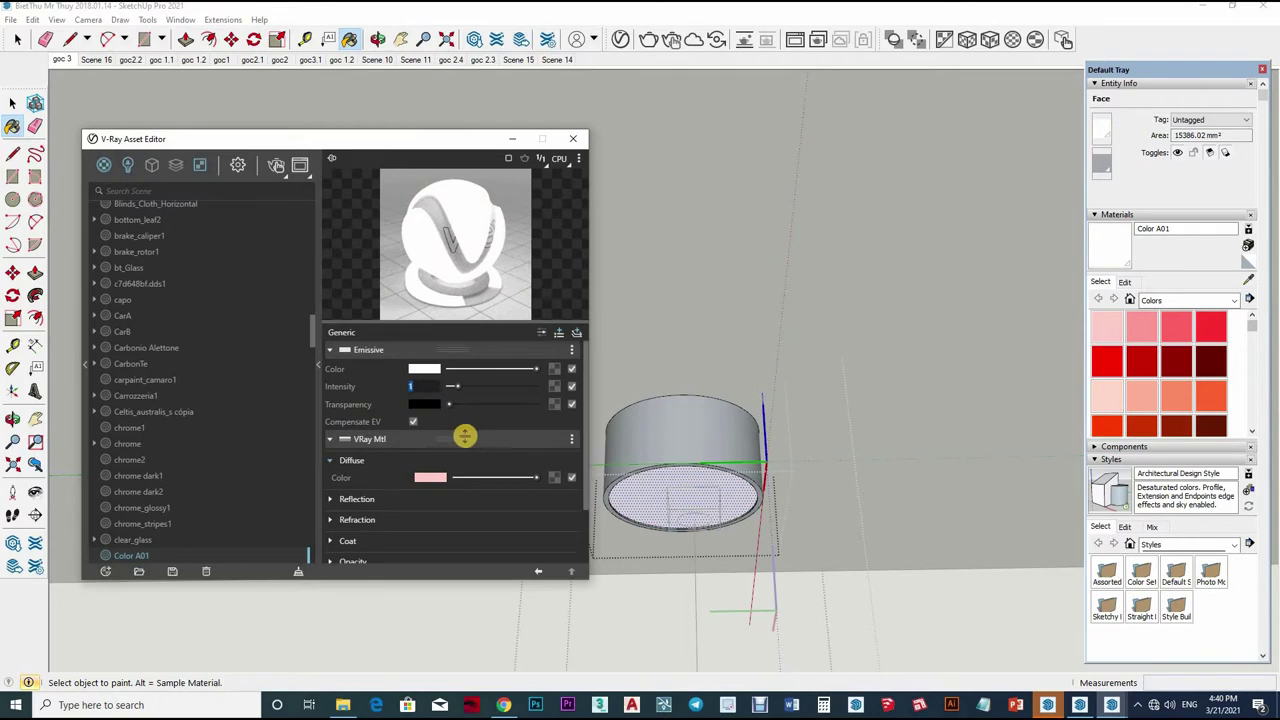
pyautogui.write('50')
pyautogui.press('Return')
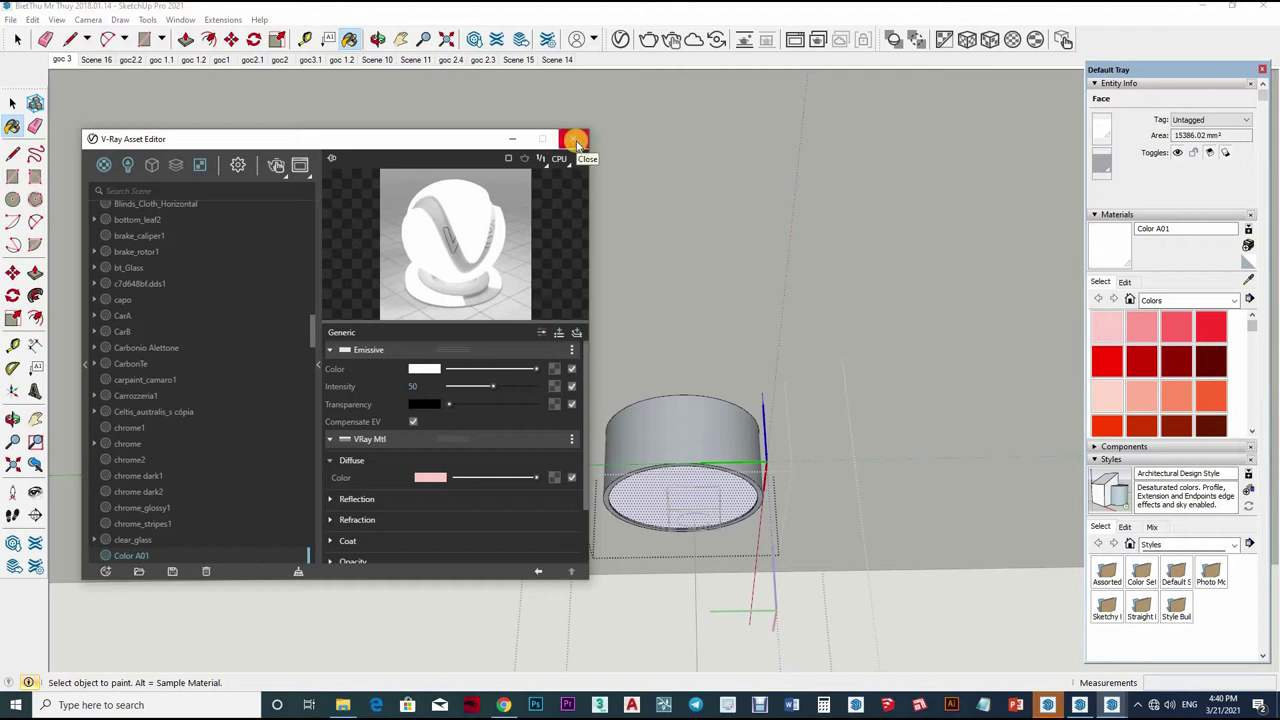
pyautogui.click(573, 139)
# Step: Exit the lamp component and clear the selection
pyautogui.press('space')
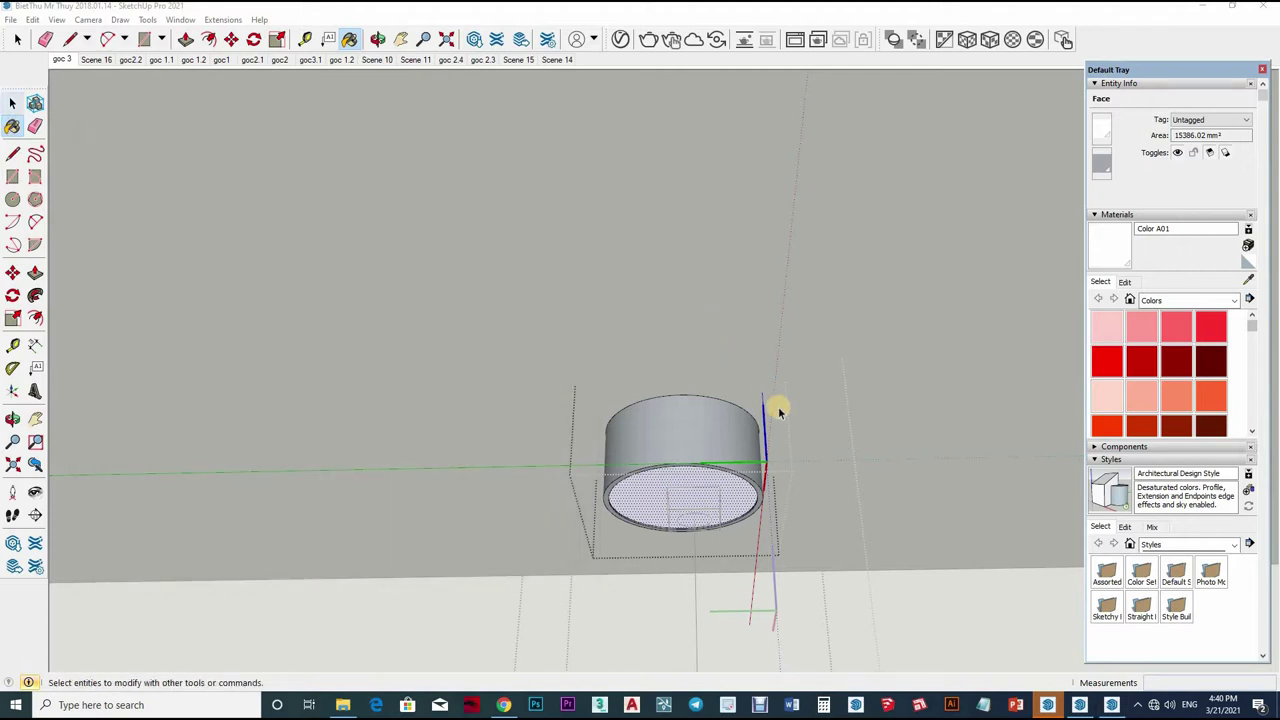
pyautogui.click(160, 60)
pyautogui.click(219, 157)
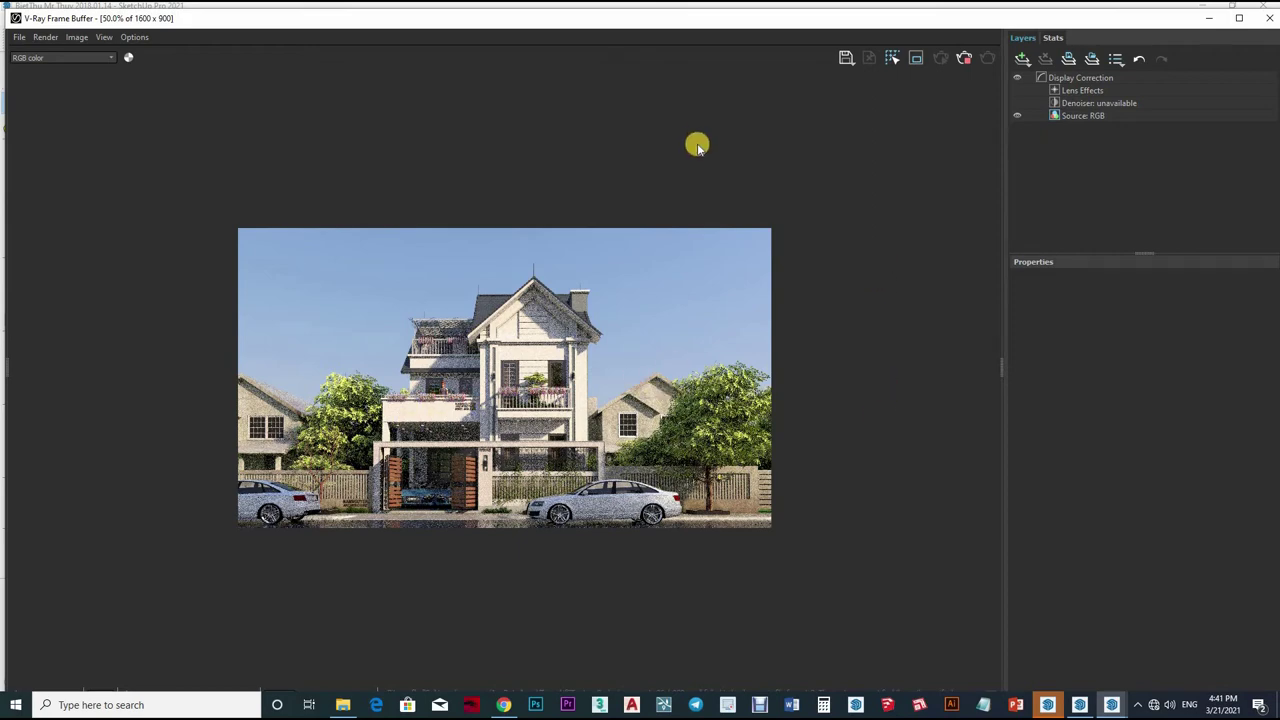
# Step: Zoom around the finished villa street render in the Frame Buffer, then close it
pyautogui.scroll(2, 709, 313)
pyautogui.scroll(-1, 705, 300)
pyautogui.scroll(-1, 590, 420)
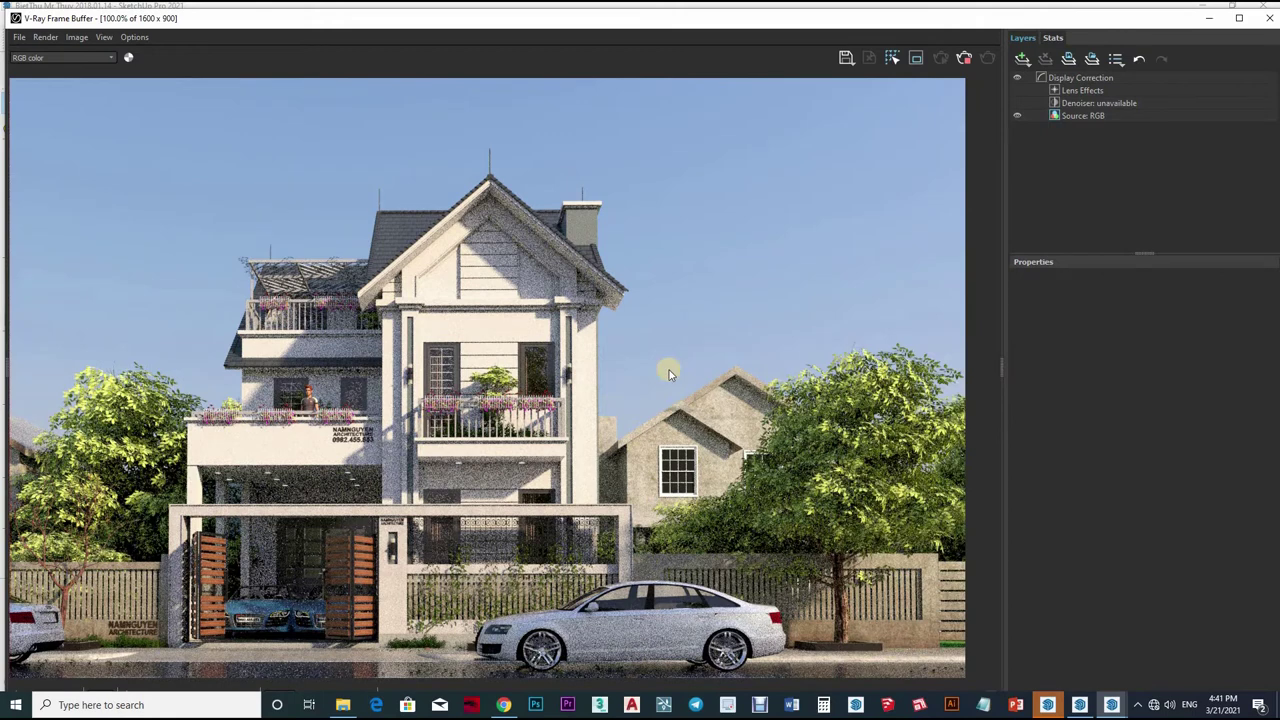
pyautogui.scroll(-1, 666, 366)
pyautogui.click(1267, 19)
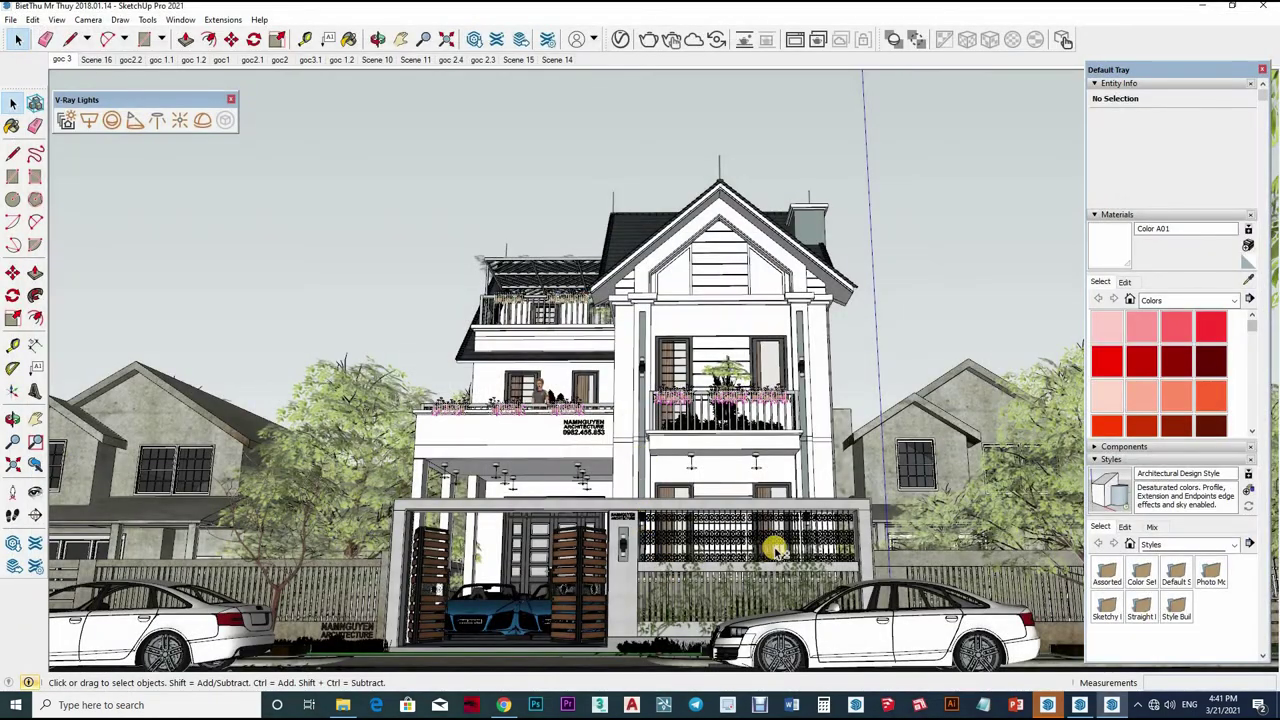
# Step: Zoom in toward the house and place a V-Ray Dome Light on the street
pyautogui.moveTo(776, 540)
pyautogui.mouseDown(button='middle')
pyautogui.moveTo(800, 472)
pyautogui.moveTo(776, 322)
pyautogui.mouseUp(button='middle')
pyautogui.scroll(3, 800, 472)
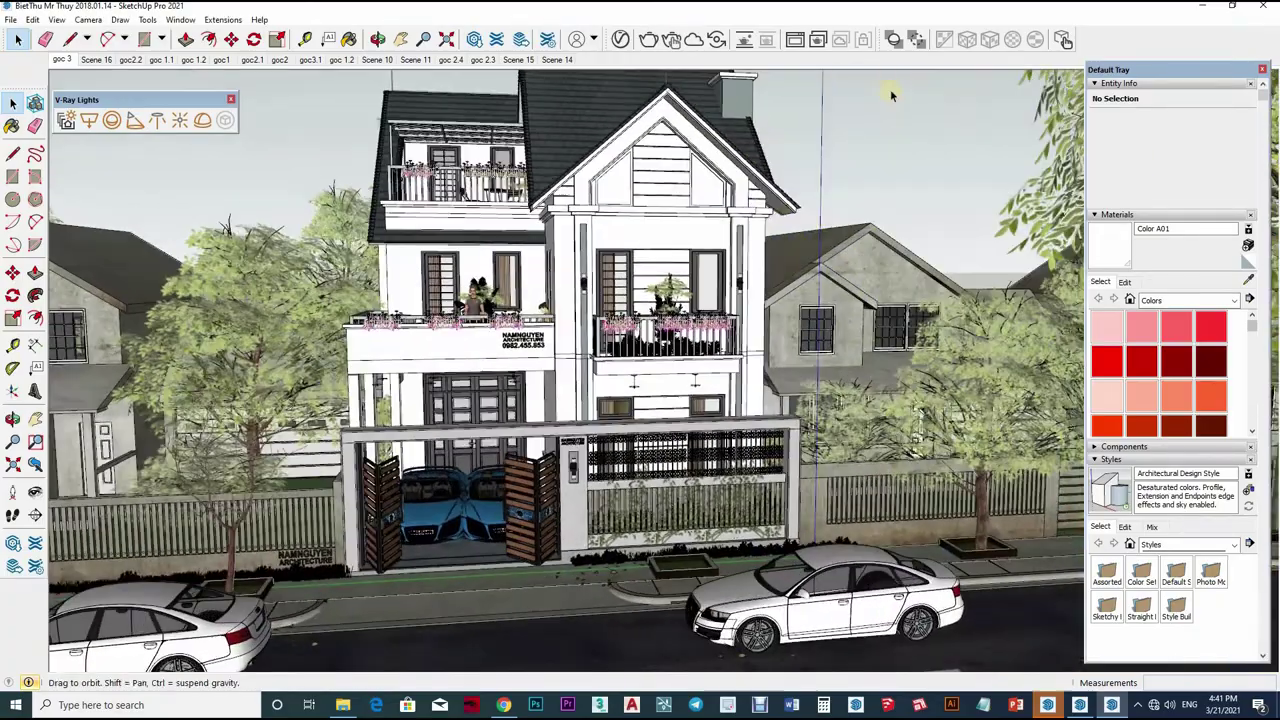
pyautogui.scroll(5, 815, 288)
pyautogui.scroll(-5, 815, 288)
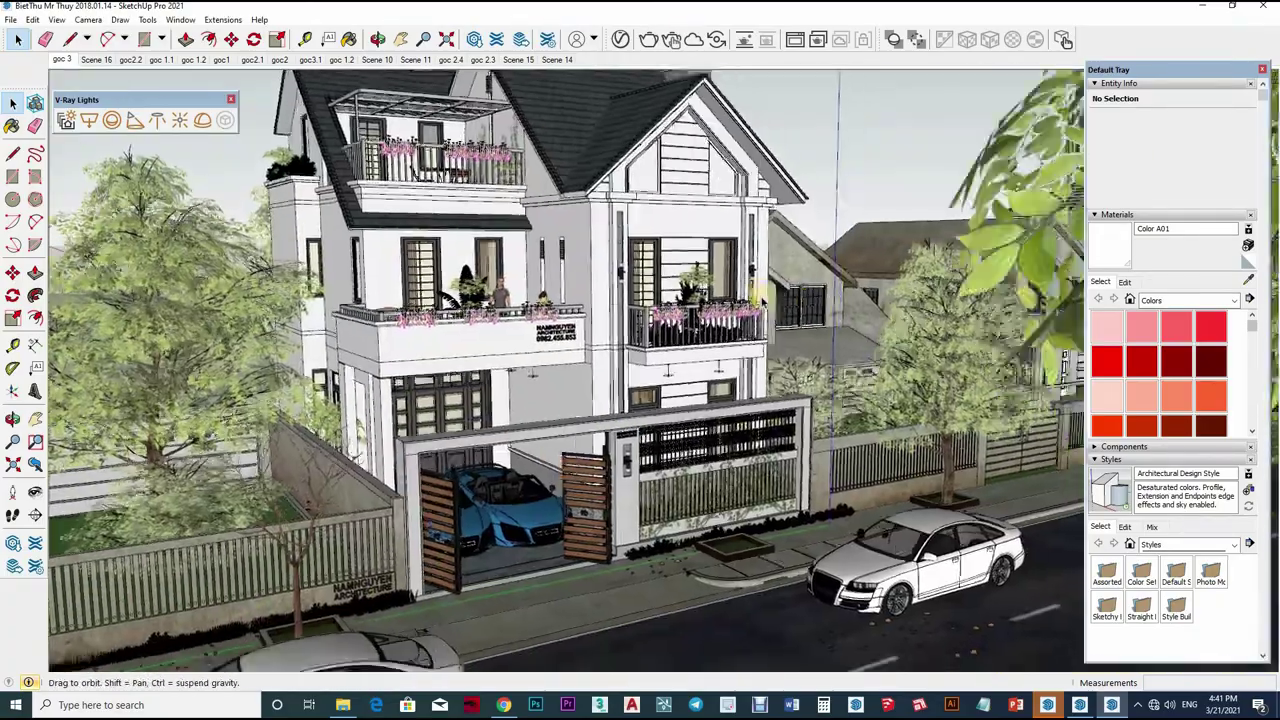
pyautogui.scroll(3, 955, 535)
pyautogui.scroll(3, 955, 535)
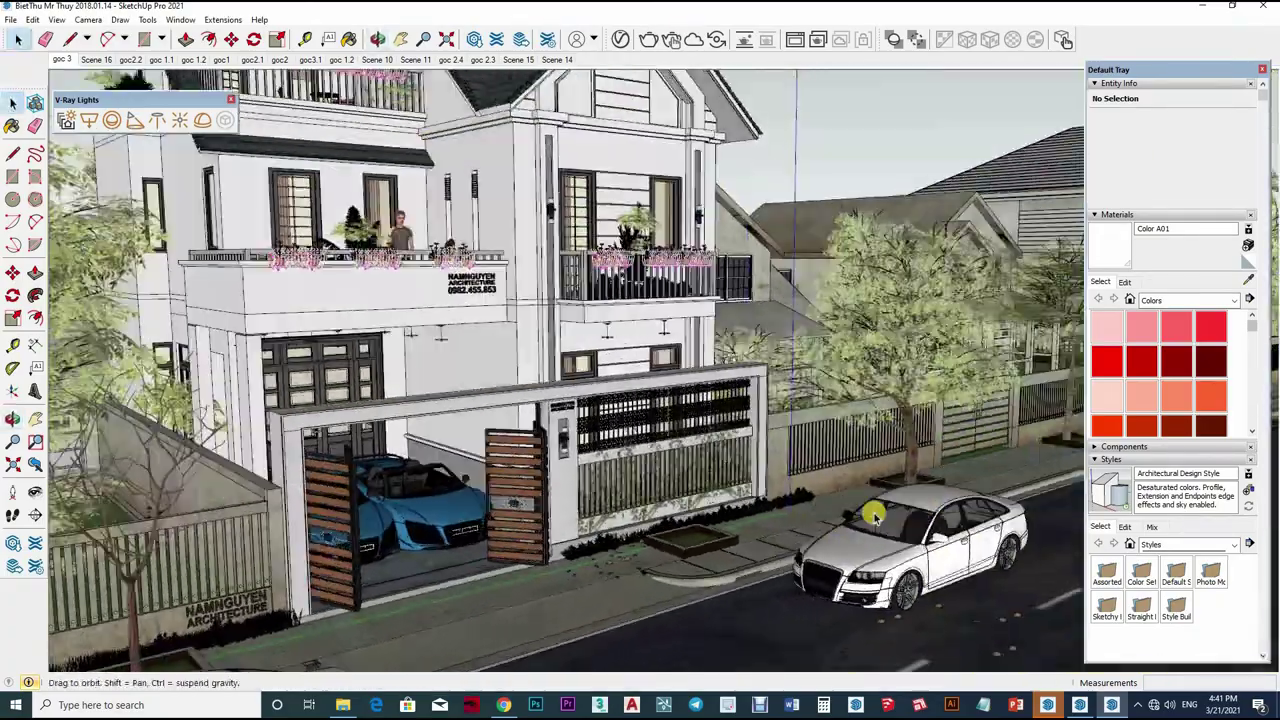
pyautogui.scroll(2, 857, 514)
pyautogui.click(203, 120)
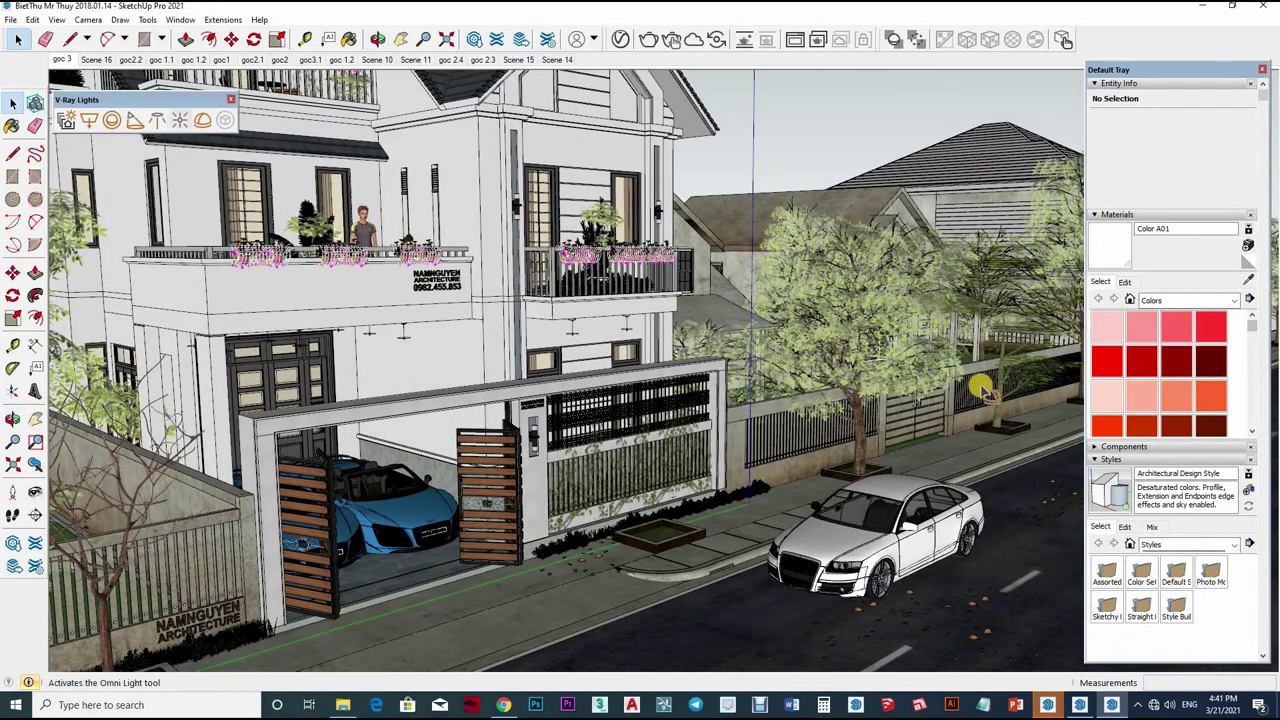
# Step: Select the new dome light and rotate it to angle it
pyautogui.press('space')
pyautogui.click(1044, 546)
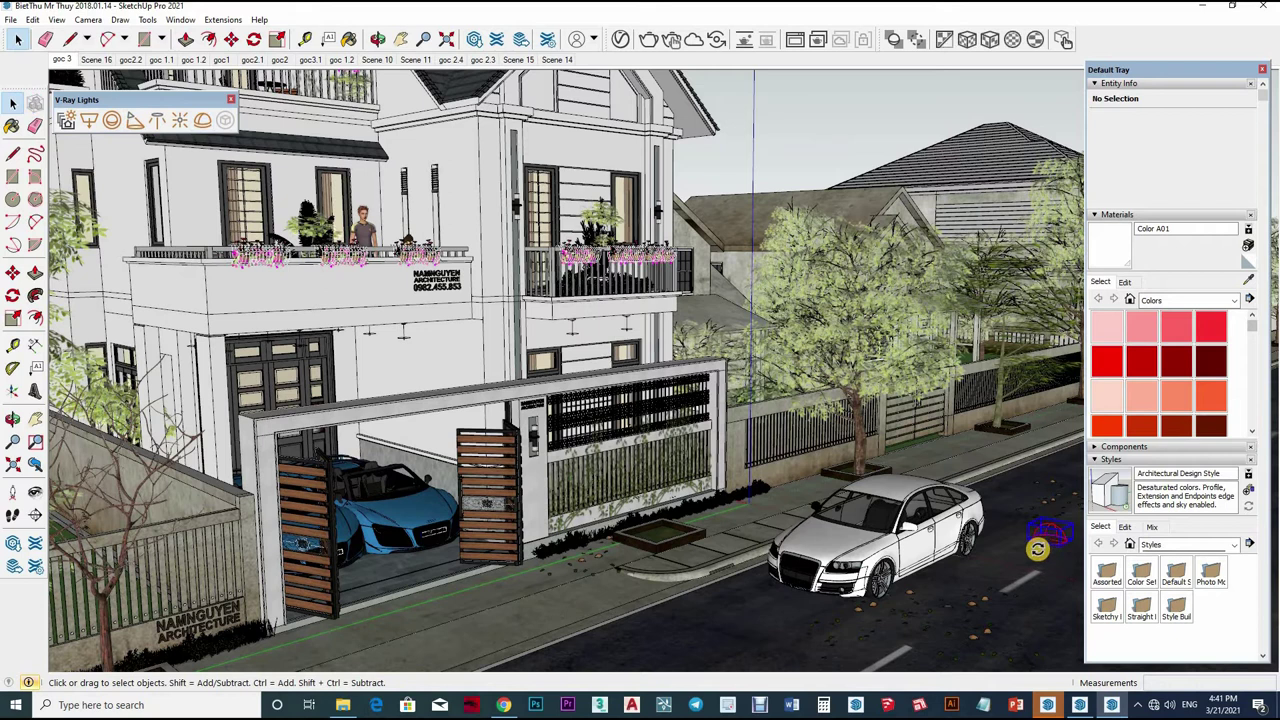
pyautogui.press('q')
pyautogui.click(1040, 548)
pyautogui.click(1005, 570)
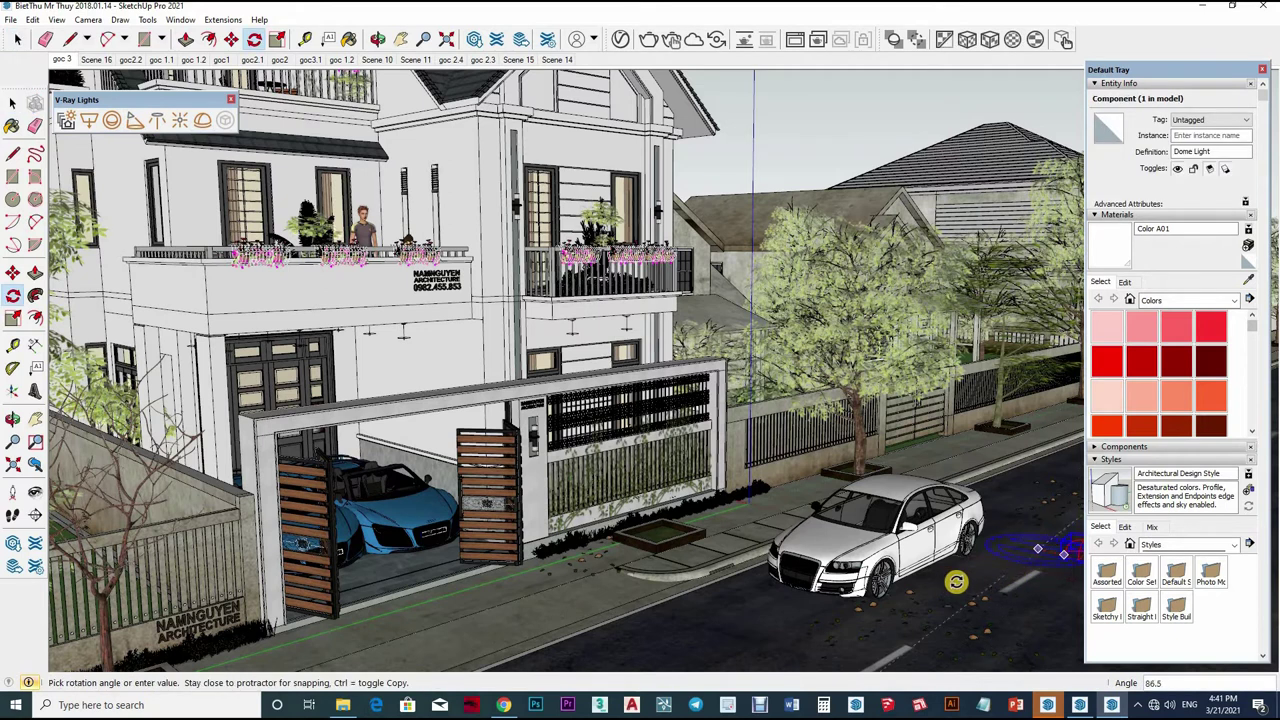
pyautogui.click(948, 581)
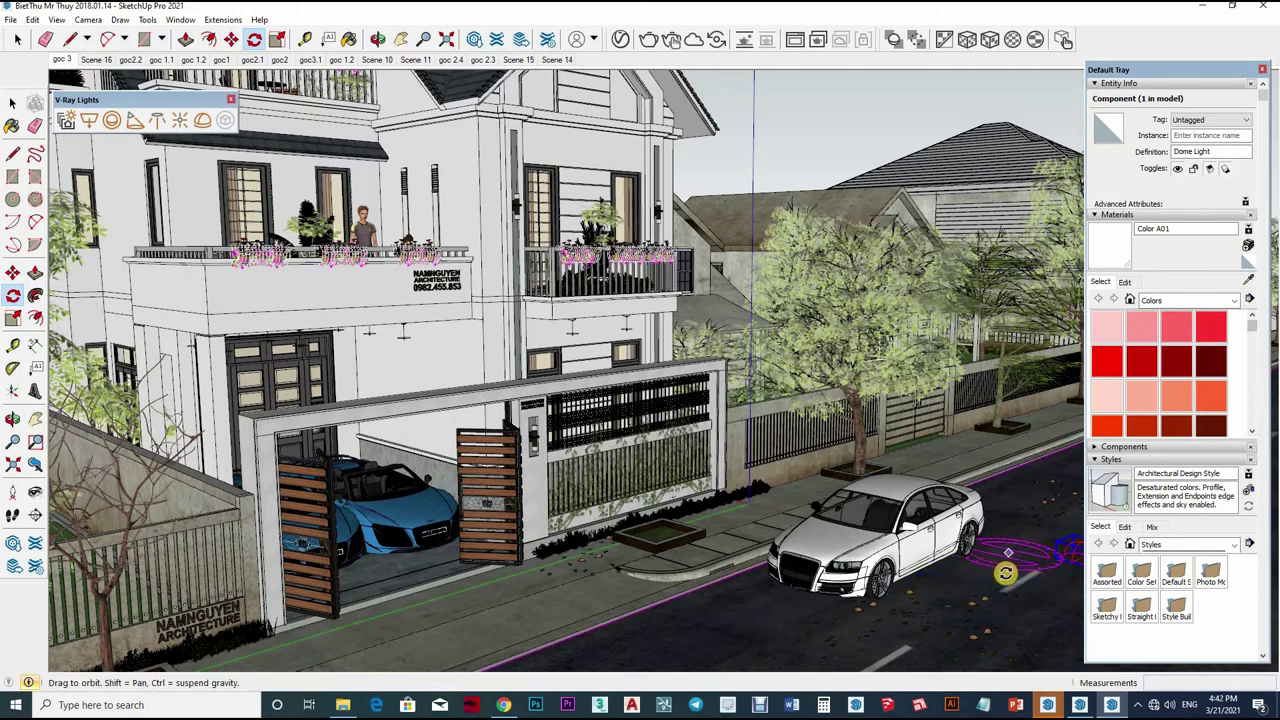
pyautogui.moveTo(1001, 566); pyautogui.dragTo(1020, 583, button='middle')
pyautogui.click(1023, 590)
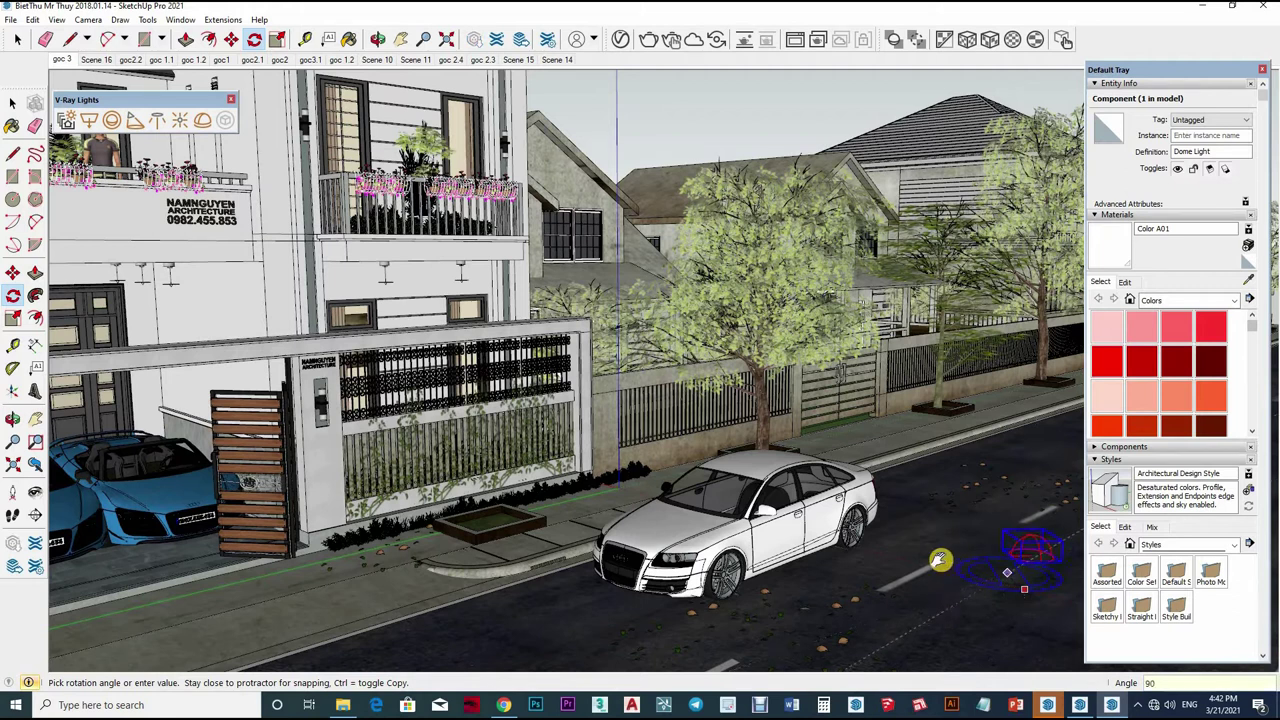
pyautogui.moveTo(1006, 590)
pyautogui.mouseDown(button='middle')
pyautogui.moveTo(977, 586)
pyautogui.moveTo(1051, 586)
pyautogui.mouseUp(button='middle')
# Step: Move the dome light along the street, turn it 45 degrees, and shift it further right
pyautogui.press('space')
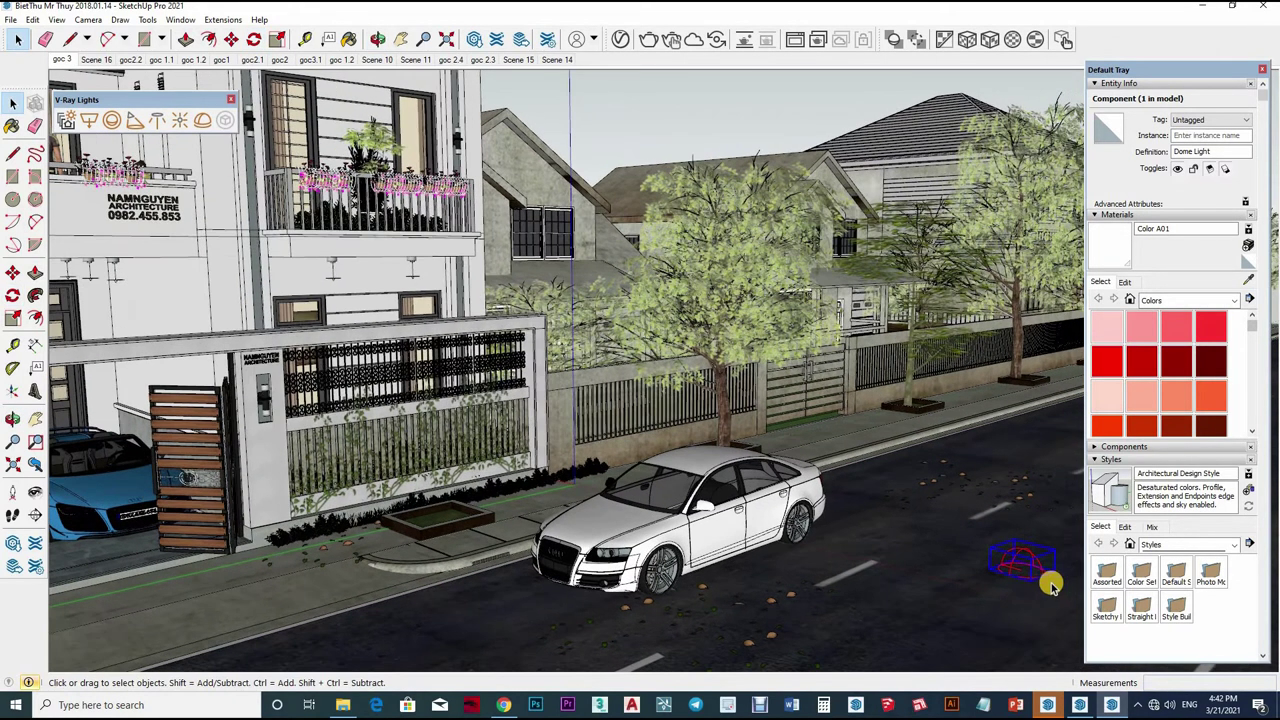
pyautogui.press('m')
pyautogui.click(997, 563)
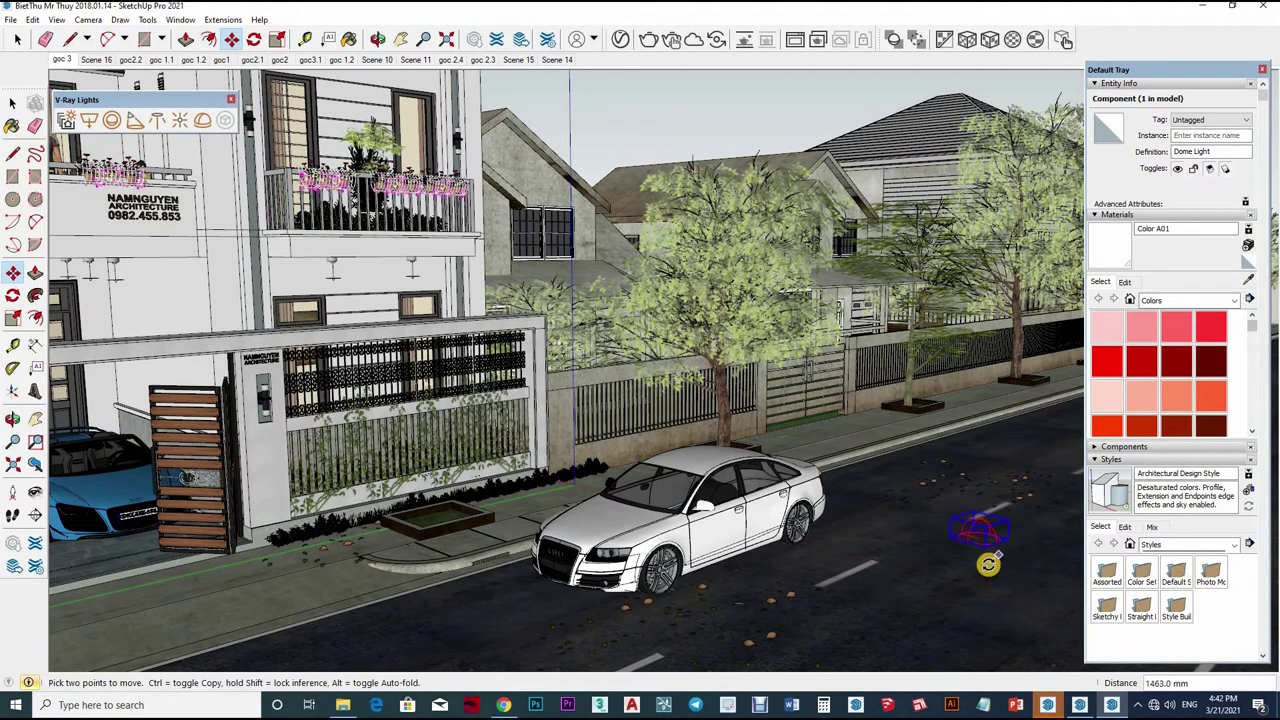
pyautogui.click(1034, 564)
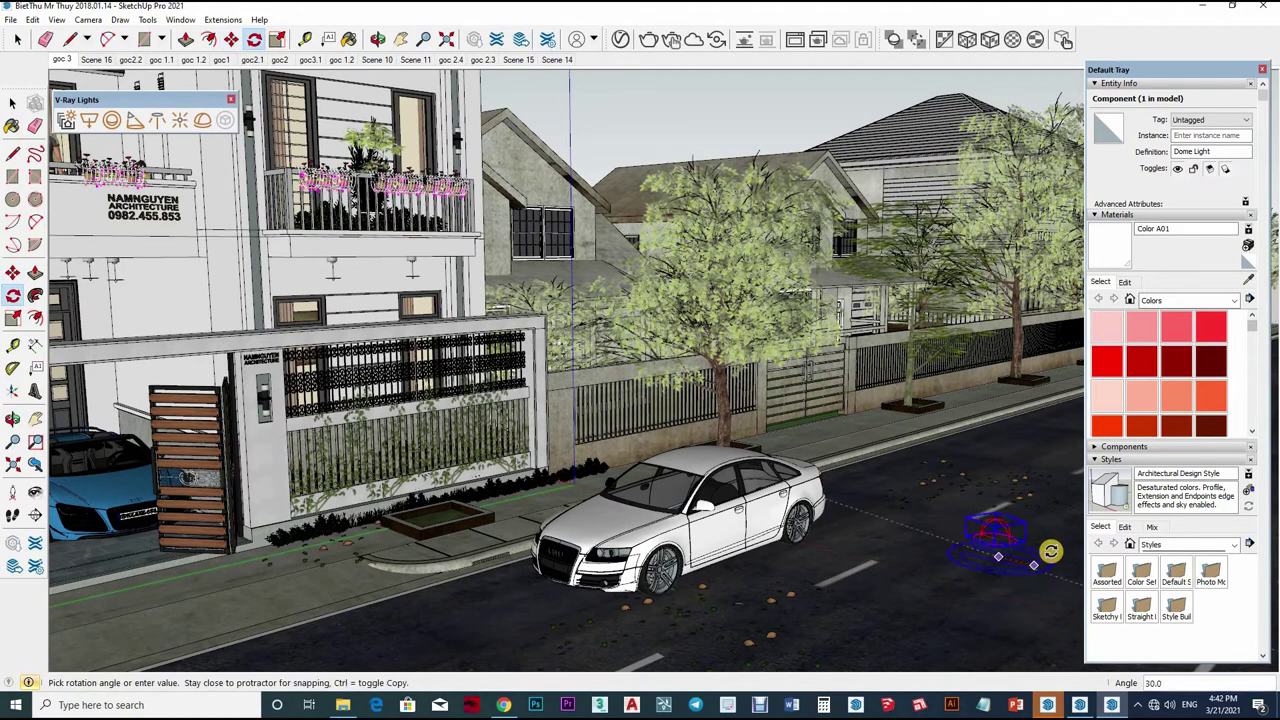
pyautogui.click(975, 566)
pyautogui.press('m')
pyautogui.click(1056, 551)
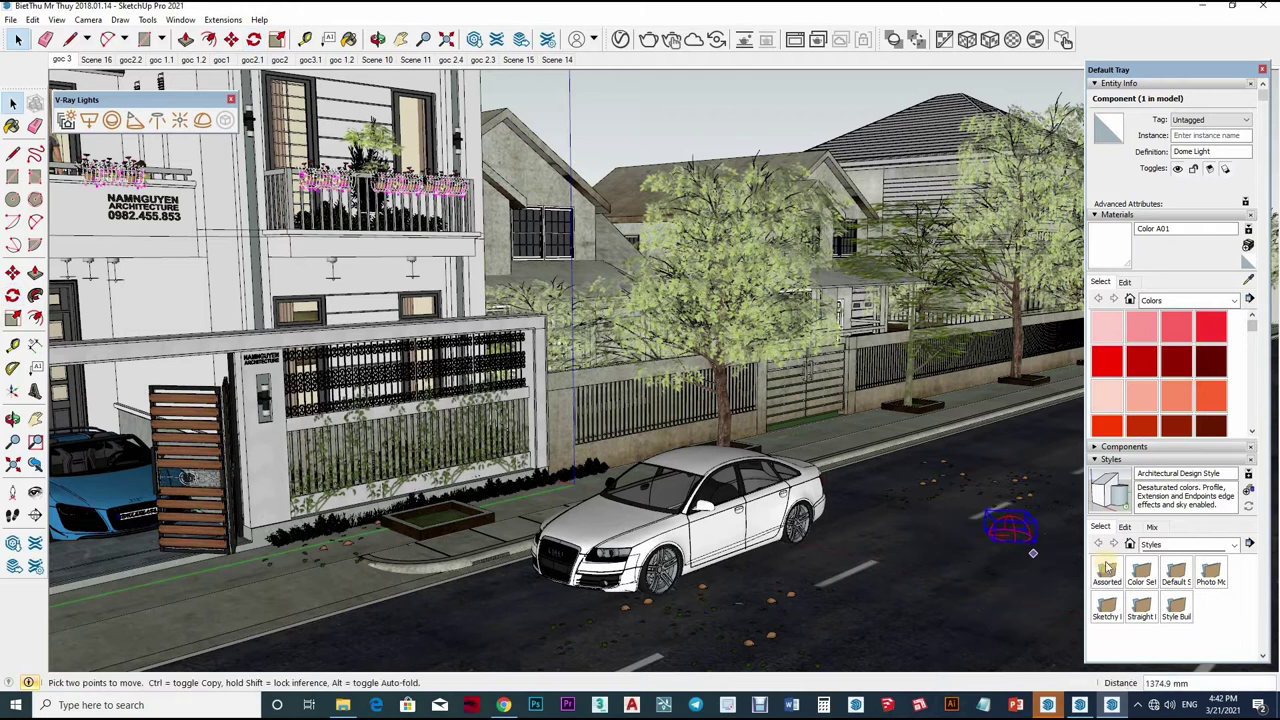
pyautogui.press('space')
# Step: Show the dome light's texture map settings in the V-Ray Asset Editor
pyautogui.click(577, 39)
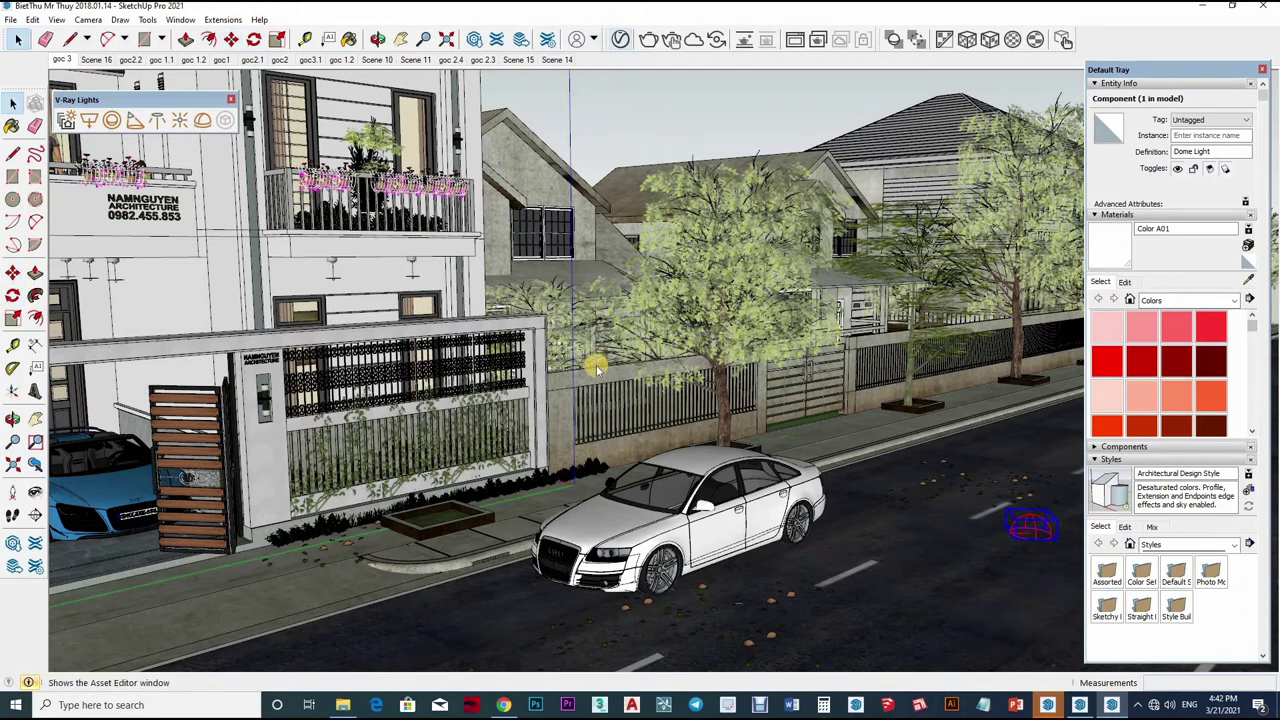
pyautogui.click(1035, 530)
pyautogui.click(850, 371)
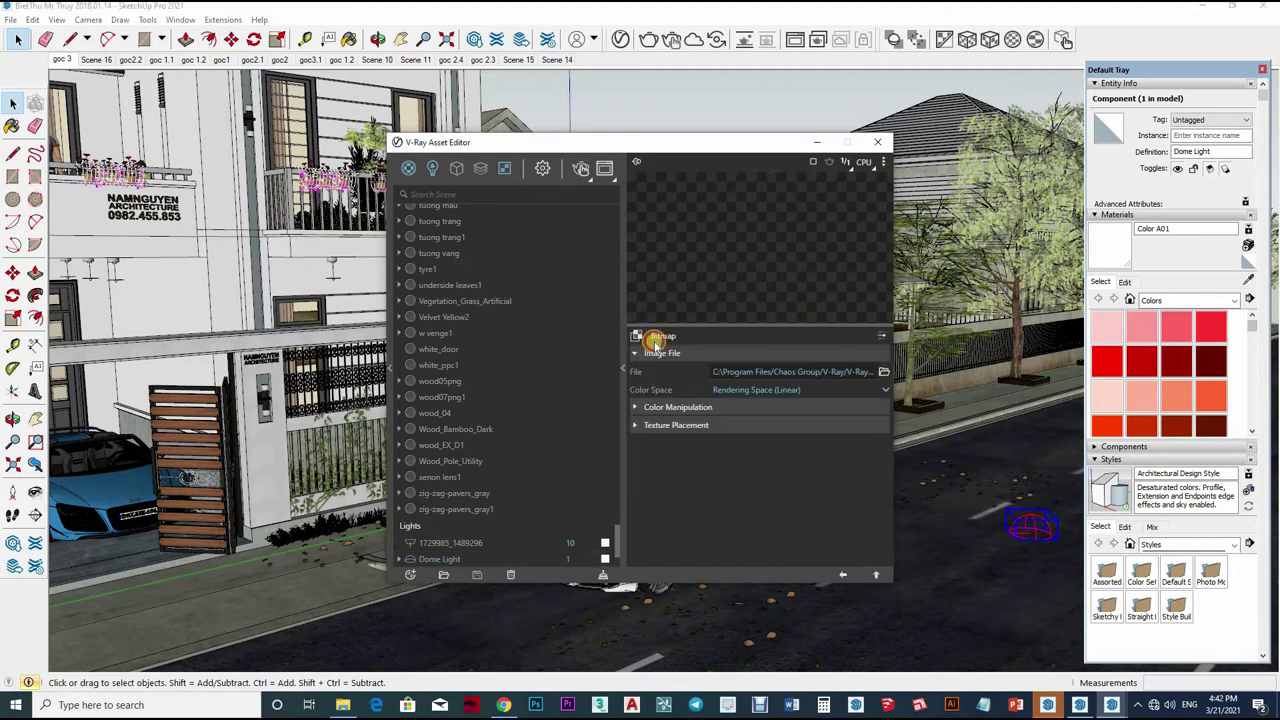
# Step: Load the HDR sky image into the dome light, set Shape to Sphere and Intensity 5
pyautogui.click(709, 374)
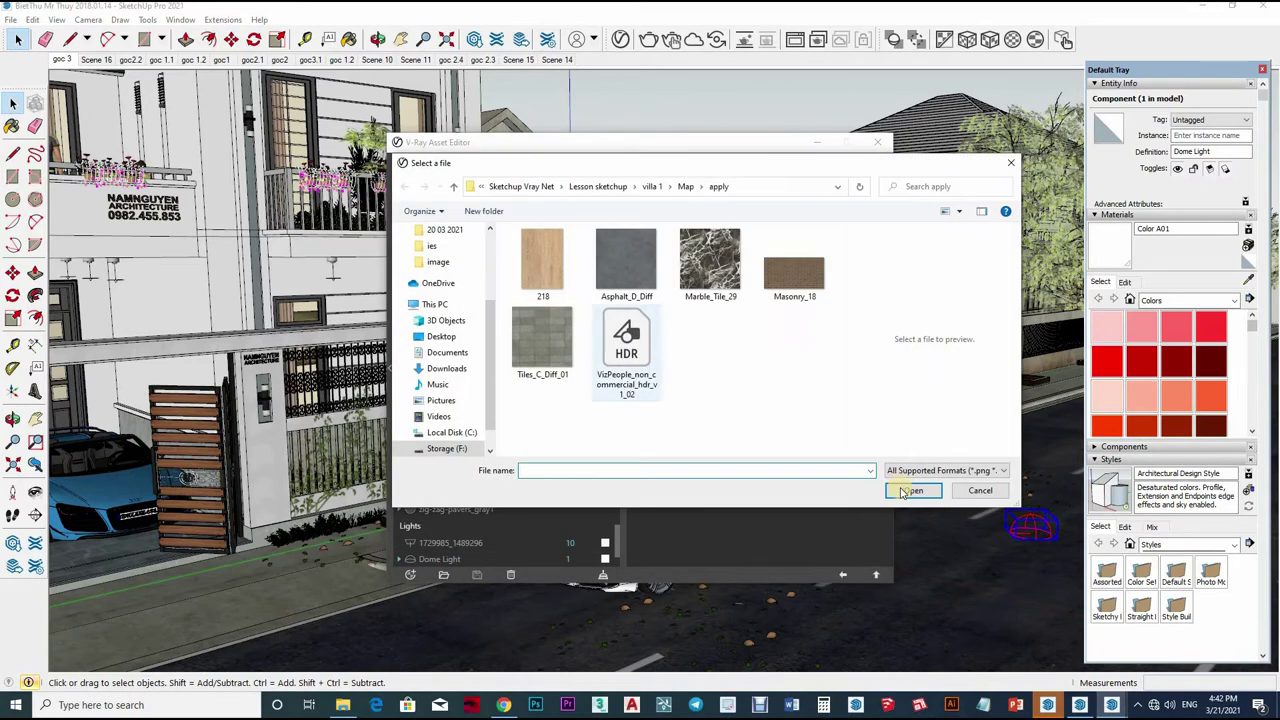
pyautogui.click(912, 491)
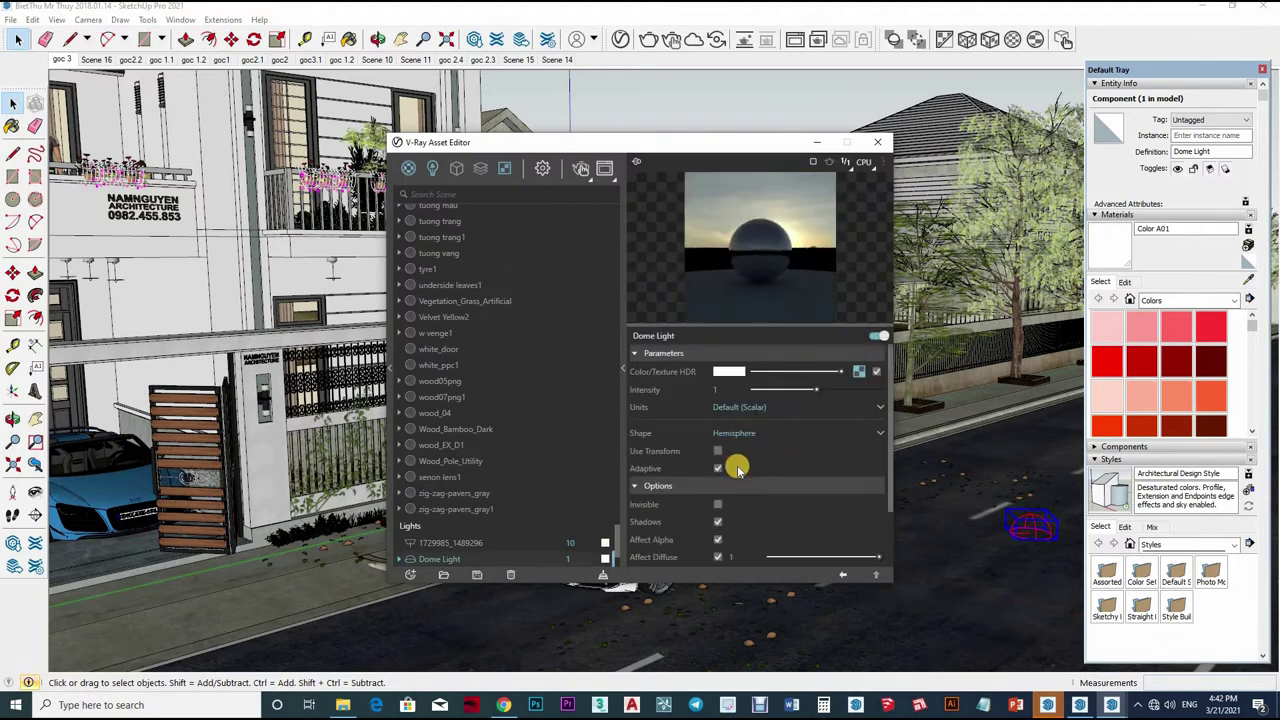
pyautogui.click(736, 433)
pyautogui.click(780, 468)
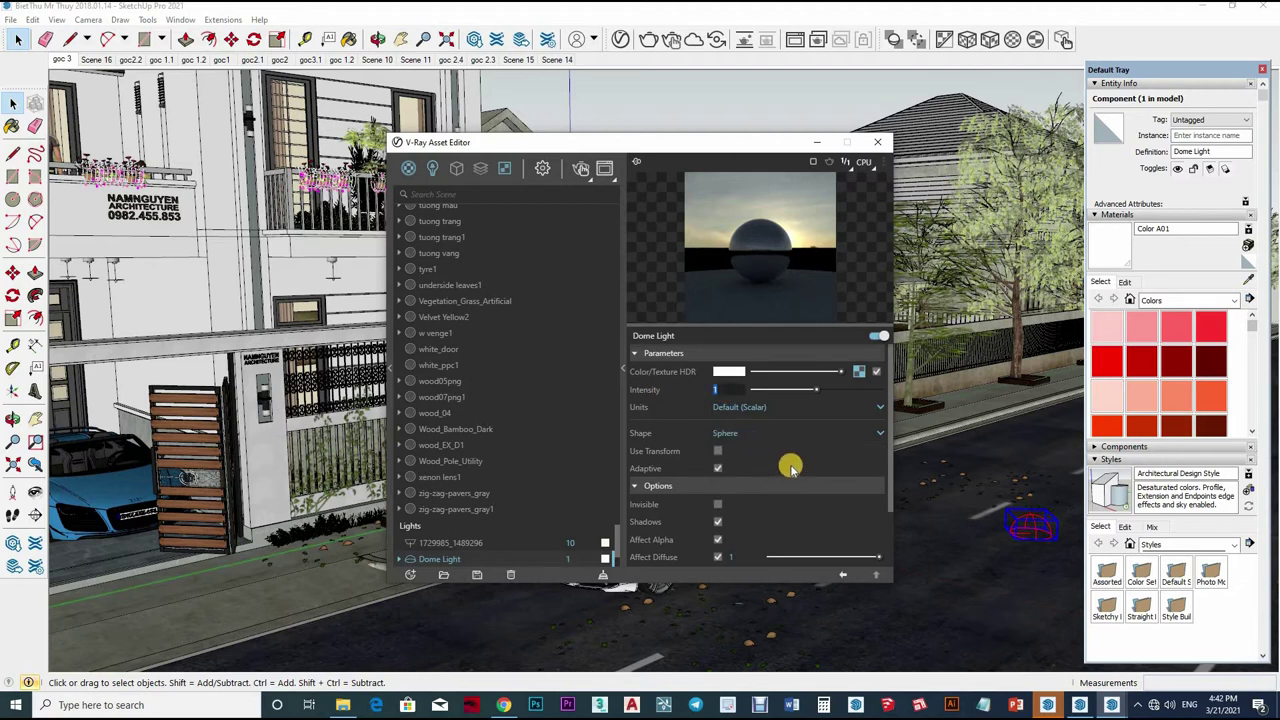
pyautogui.write('5')
pyautogui.press('Return')
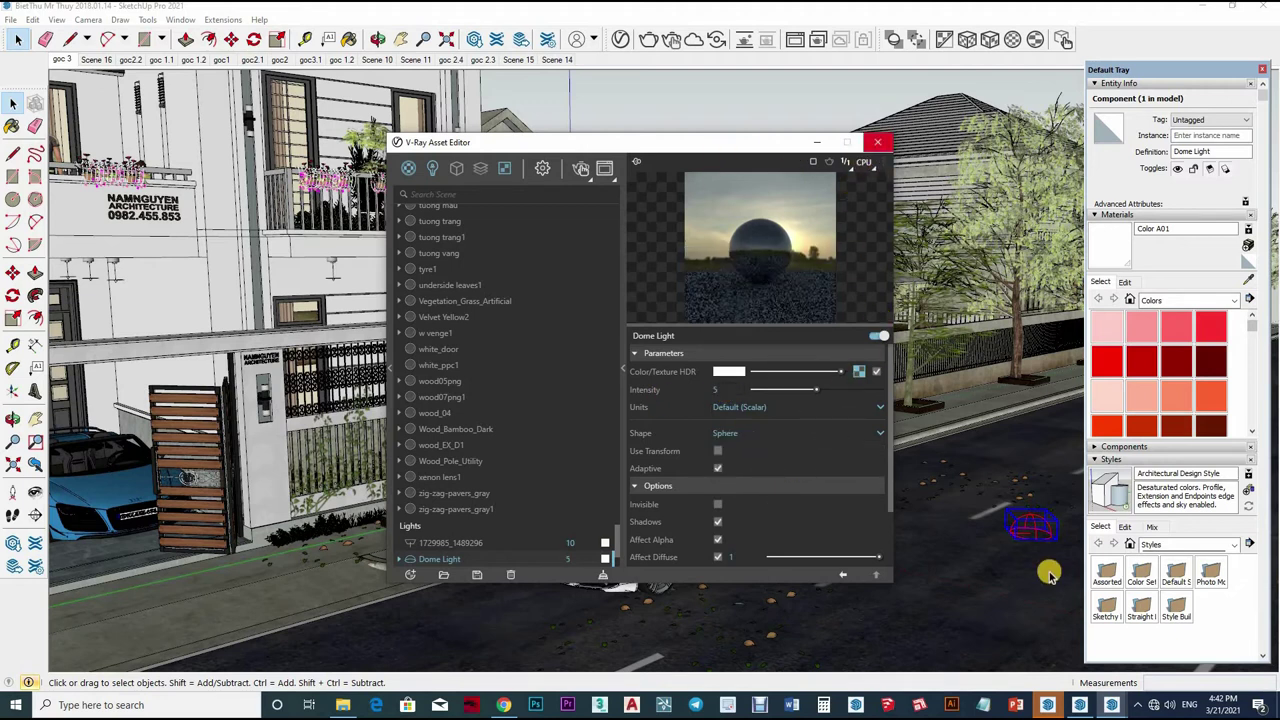
pyautogui.click(577, 39)
pyautogui.click(577, 39)
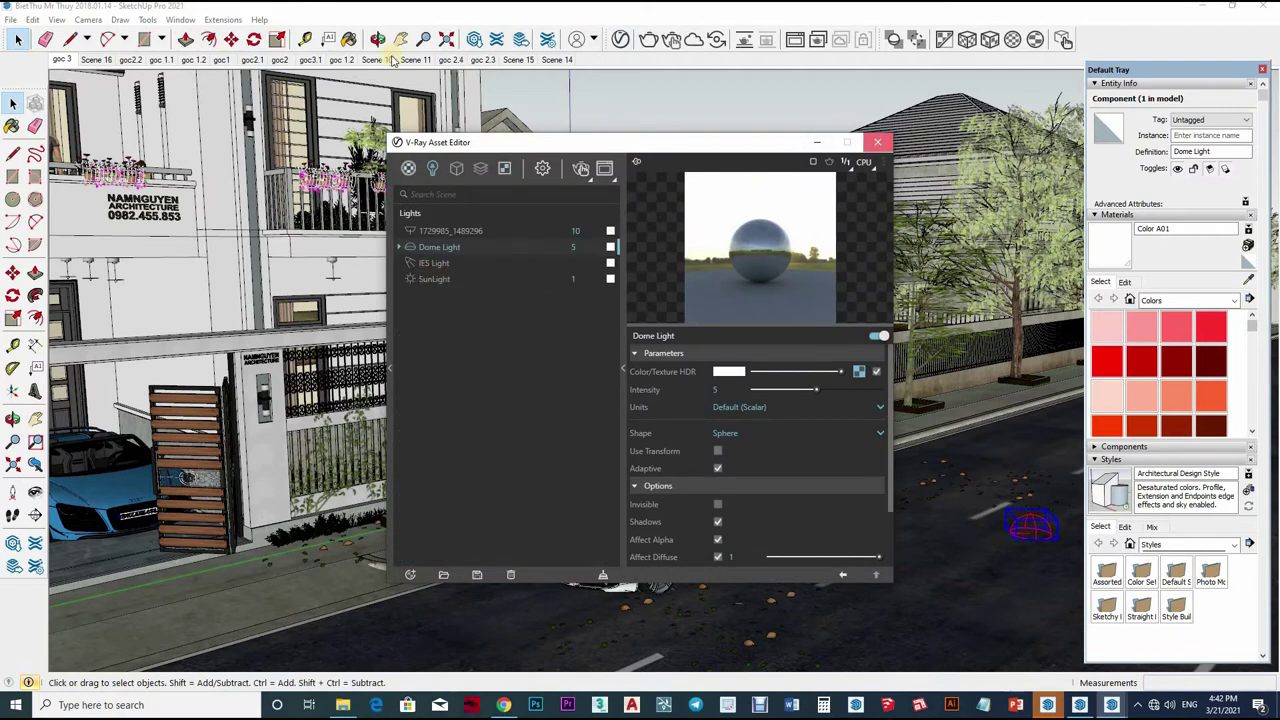
pyautogui.click(880, 143)
# Step: Swing to a frontal view of the villa, zoom through the dark-sky test render, then close it
pyautogui.moveTo(370, 190); pyautogui.dragTo(630, 45, button='middle')
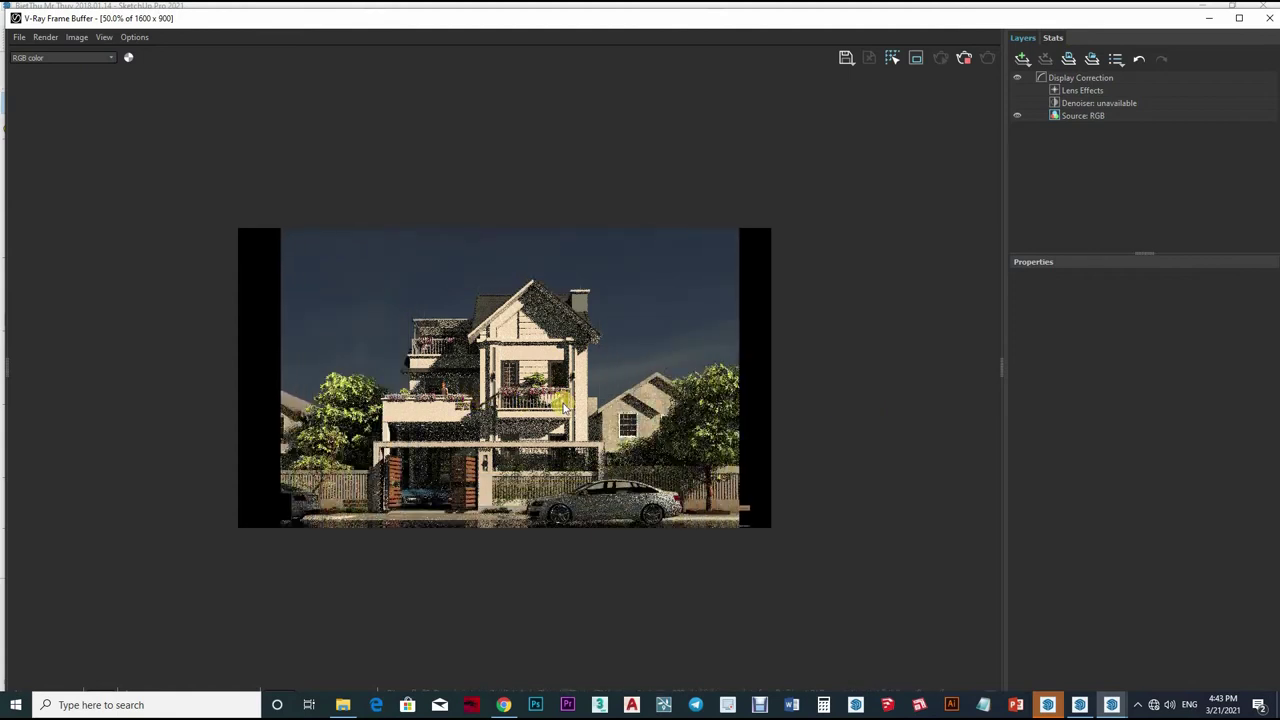
pyautogui.scroll(2, 563, 405)
pyautogui.scroll(-2, 550, 420)
pyautogui.scroll(2, 545, 428)
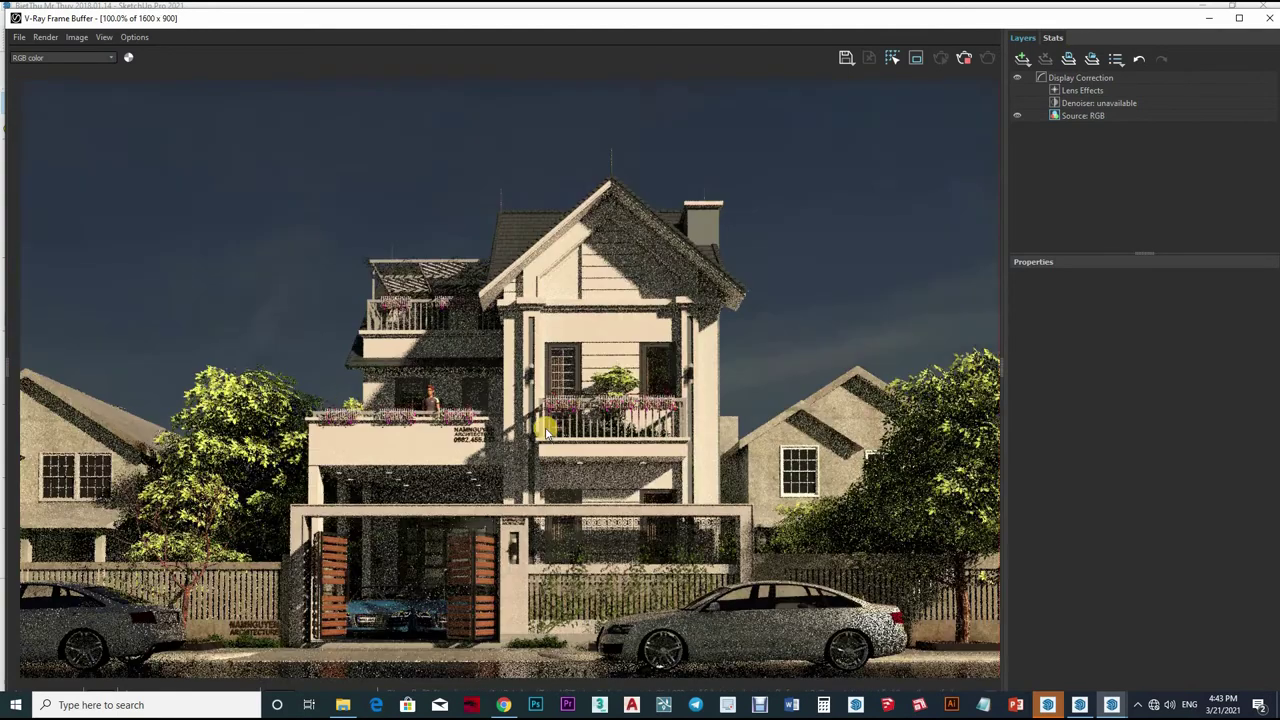
pyautogui.scroll(-1, 546, 430)
pyautogui.scroll(1, 546, 430)
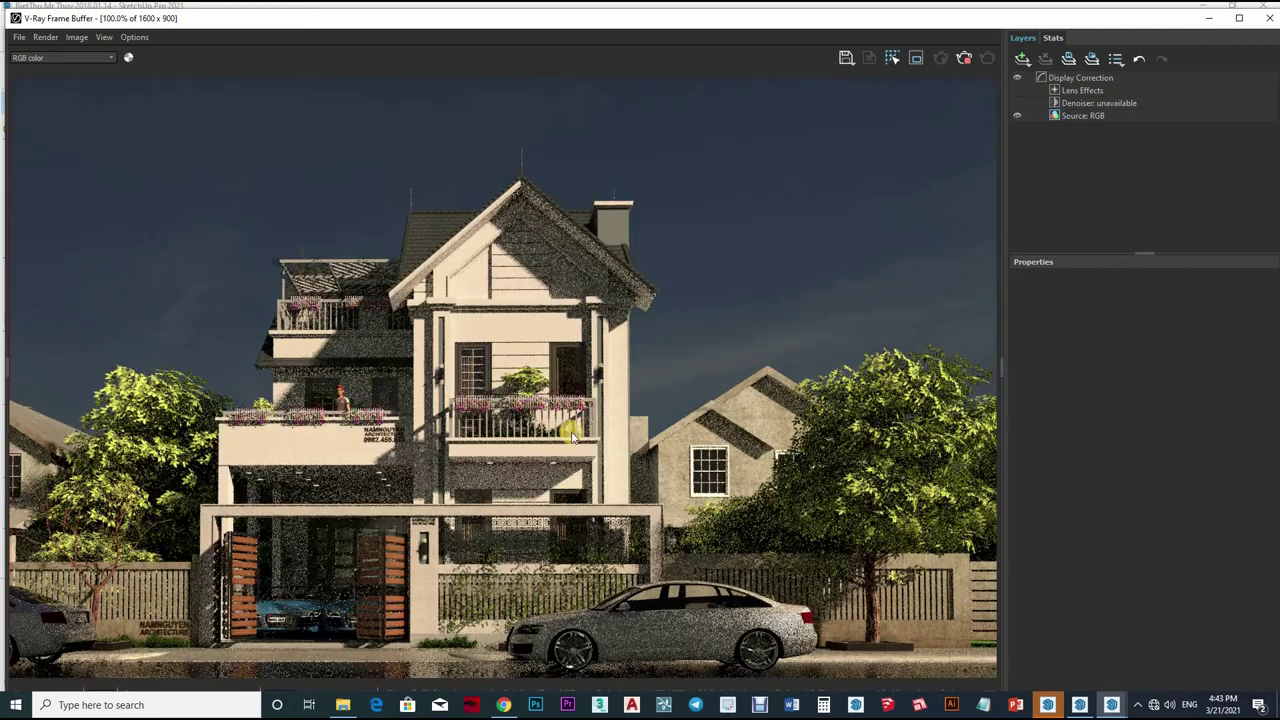
pyautogui.scroll(-1, 605, 420)
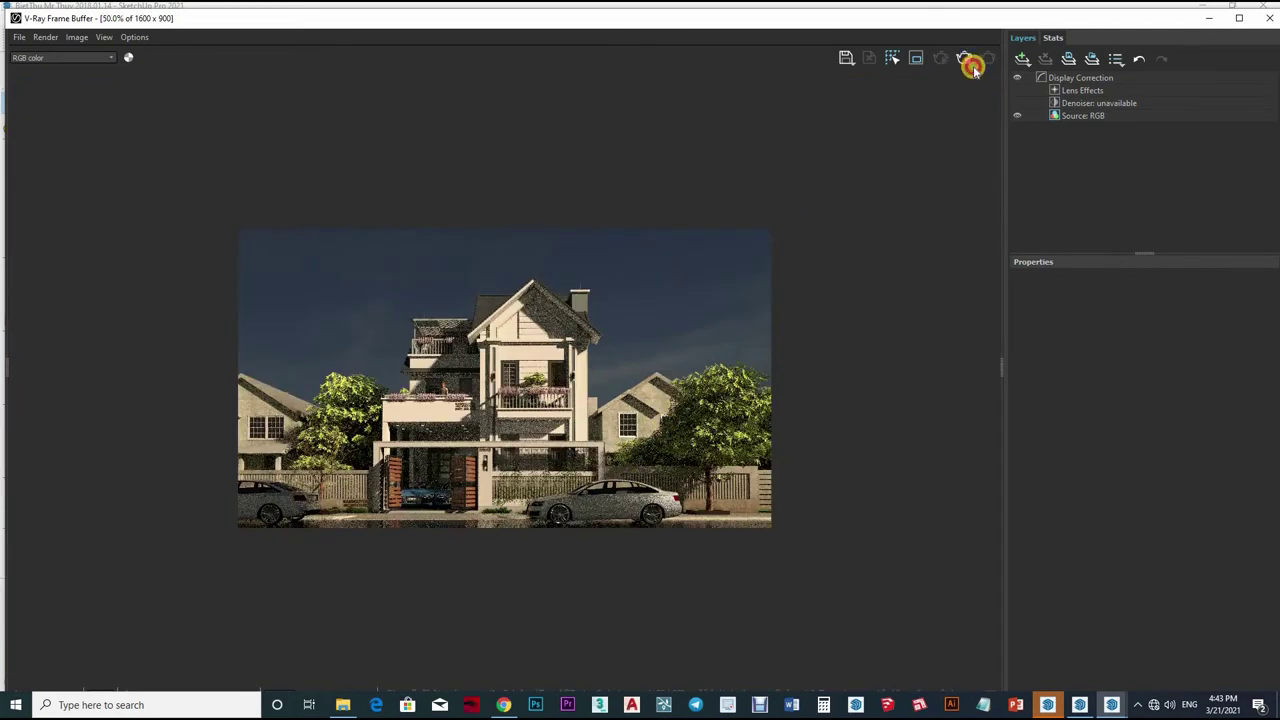
pyautogui.click(1268, 20)
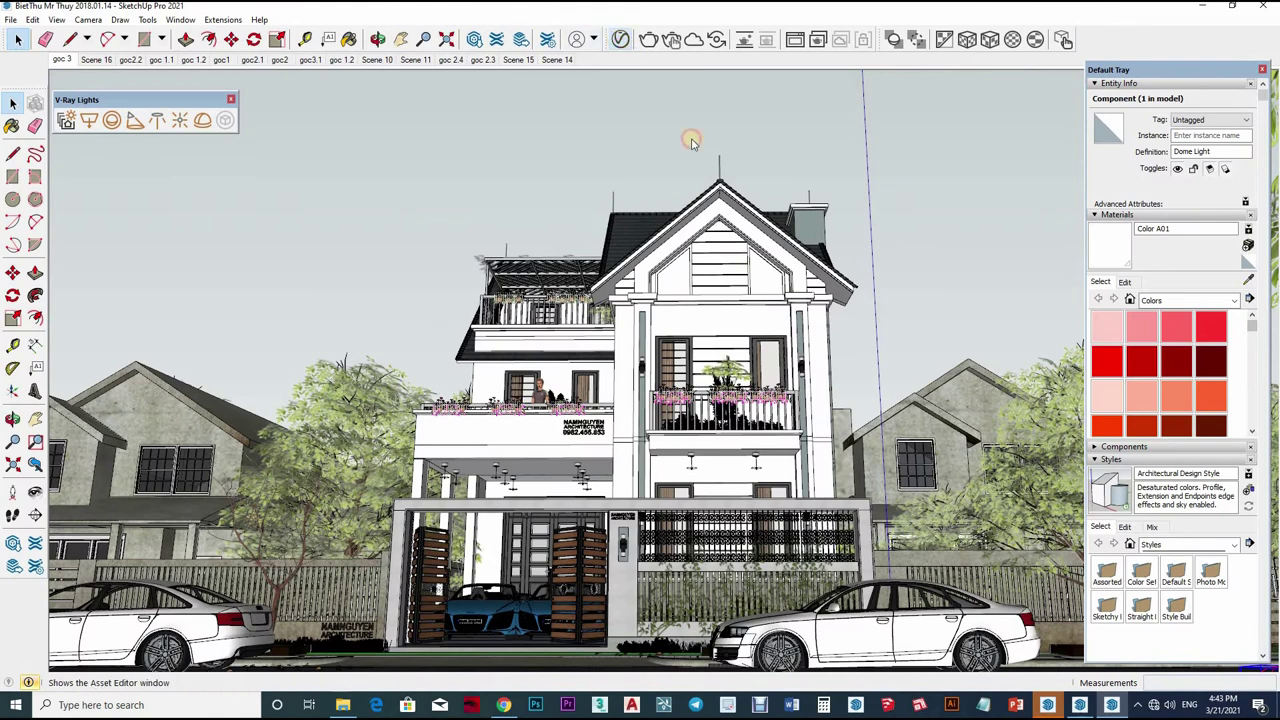
# Step: Reopen the Asset Editor and raise the Dome Light intensity to 10, then 15
pyautogui.click(620, 40)
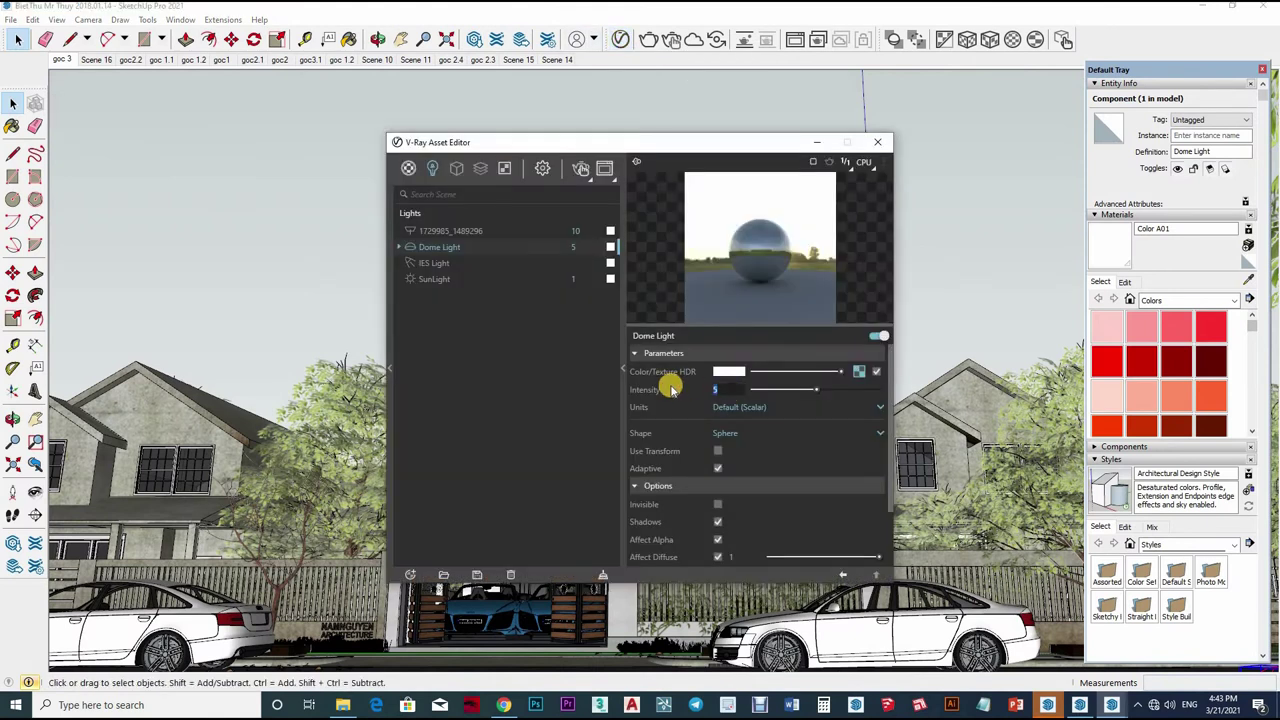
pyautogui.write('10')
pyautogui.press('Return')
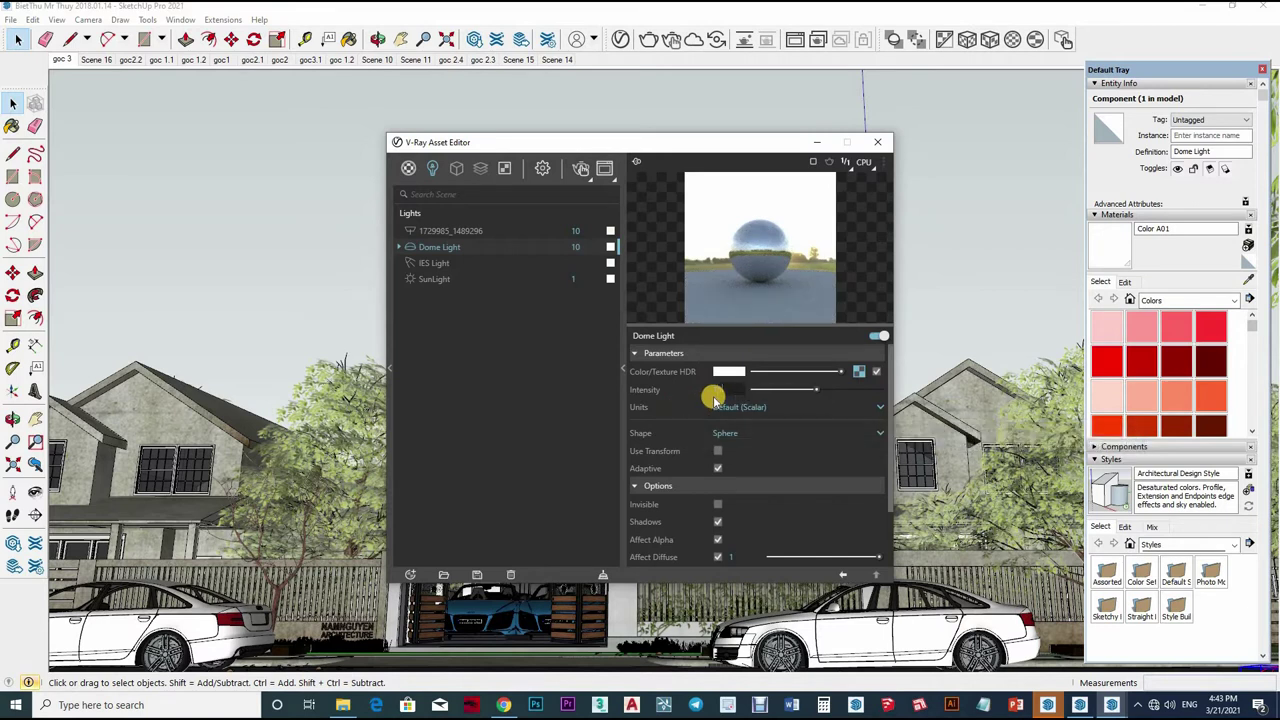
pyautogui.write('15')
pyautogui.press('Return')
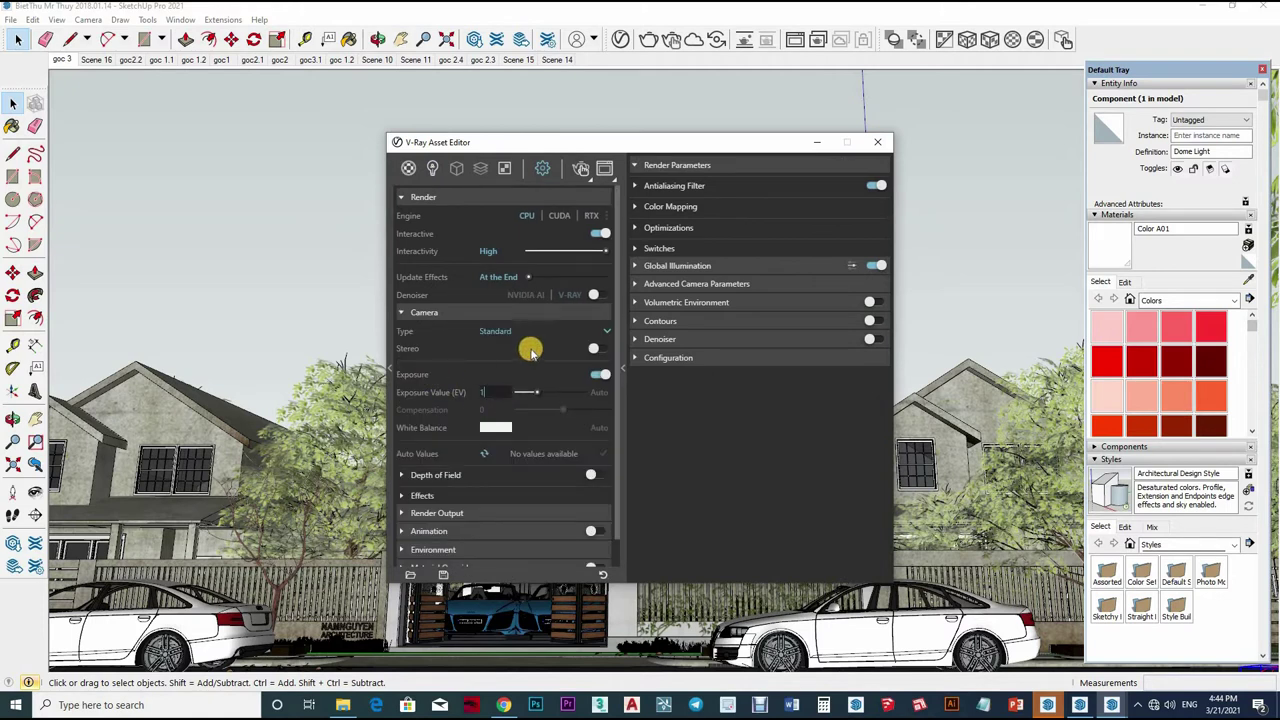
# Step: Set exposure value 13, output size 1600×900, background strength 5, and start the render
pyautogui.write('3')
pyautogui.press('Return')
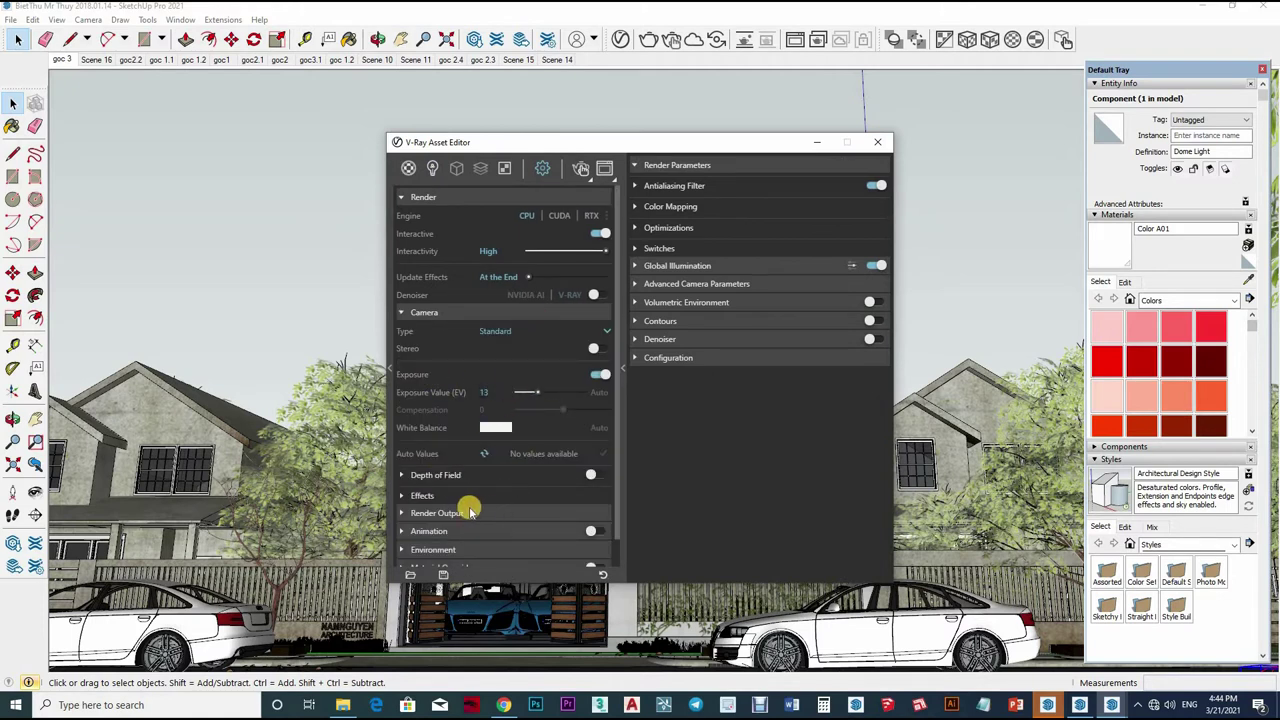
pyautogui.click(555, 510)
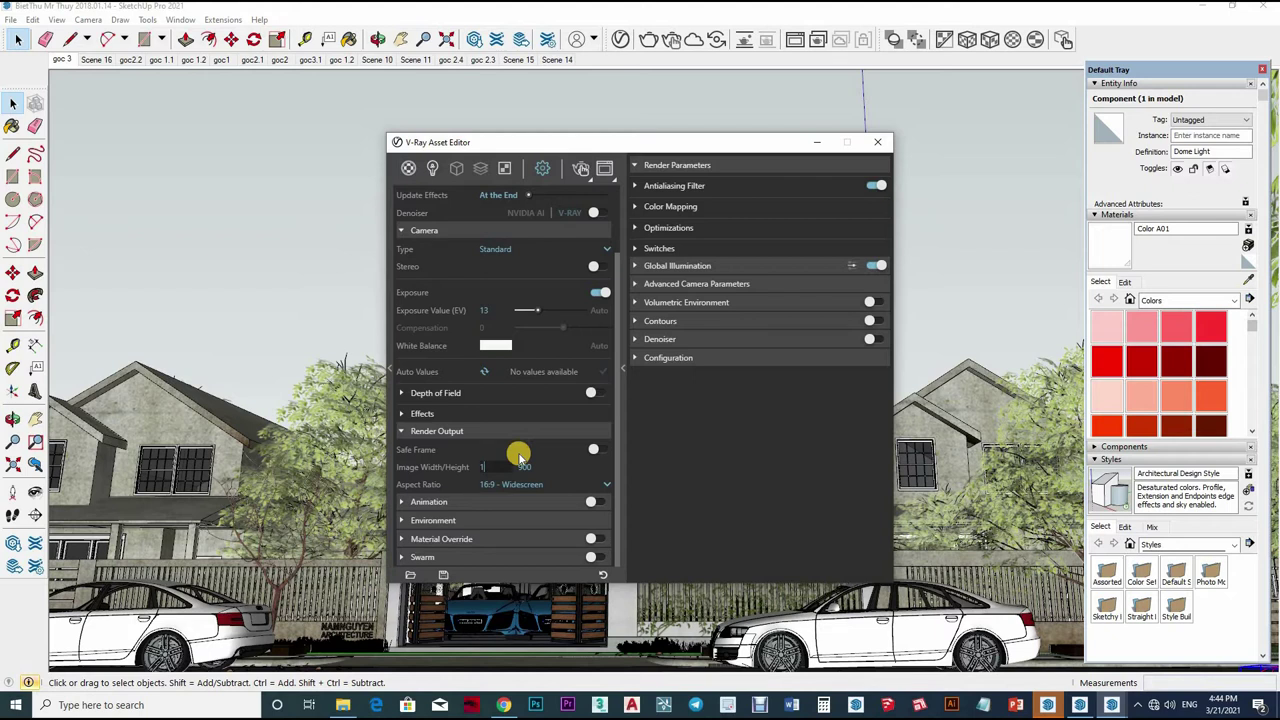
pyautogui.write('550')
pyautogui.press('Return')
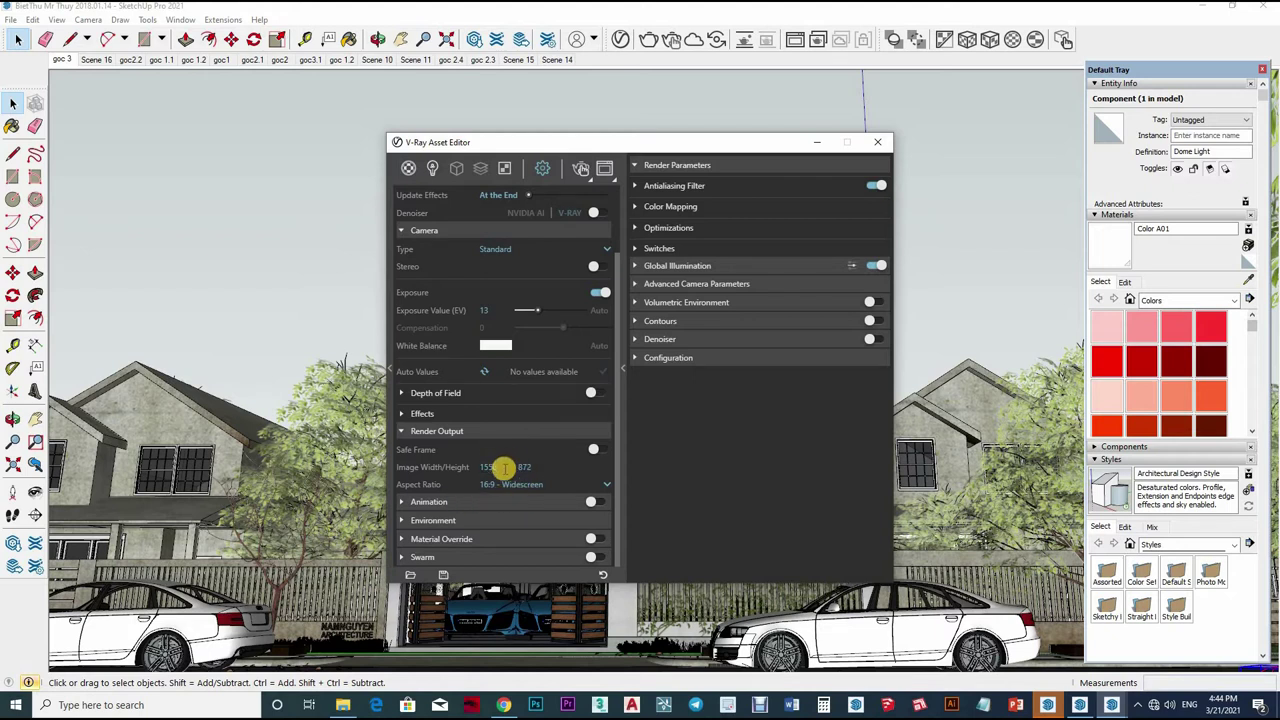
pyautogui.write('15')
pyautogui.write('600')
pyautogui.press('Return')
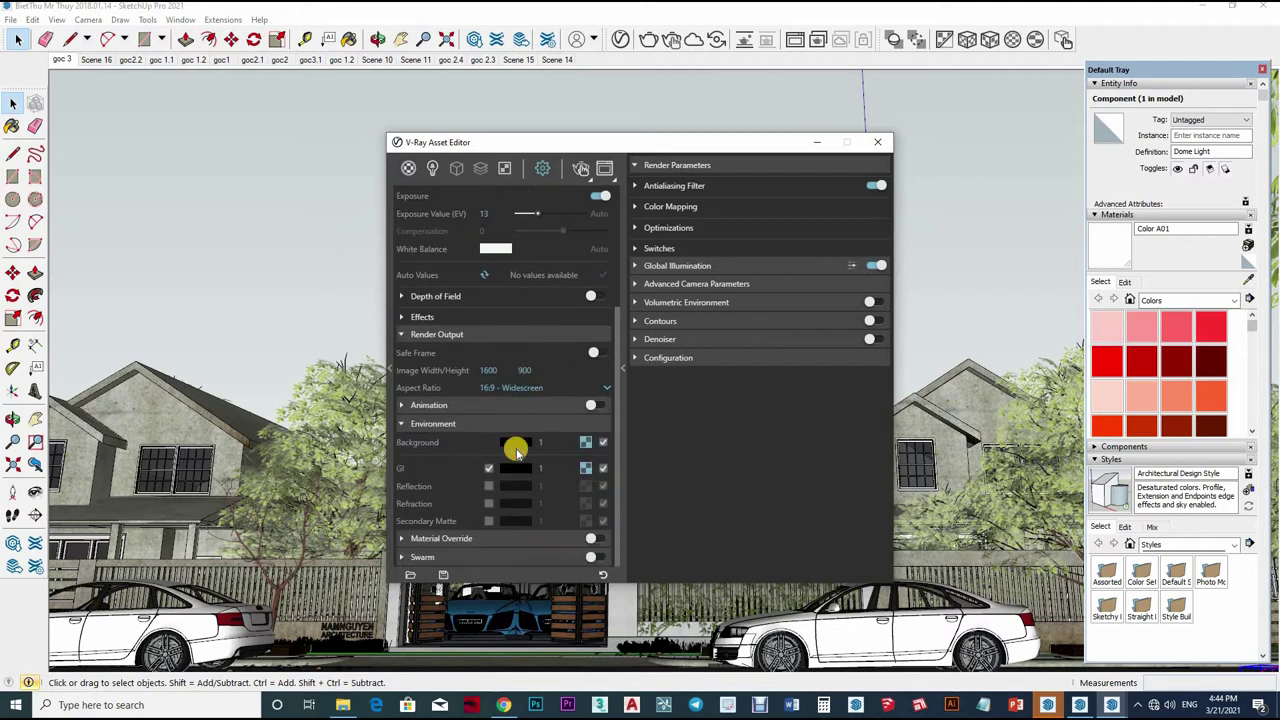
pyautogui.write('5')
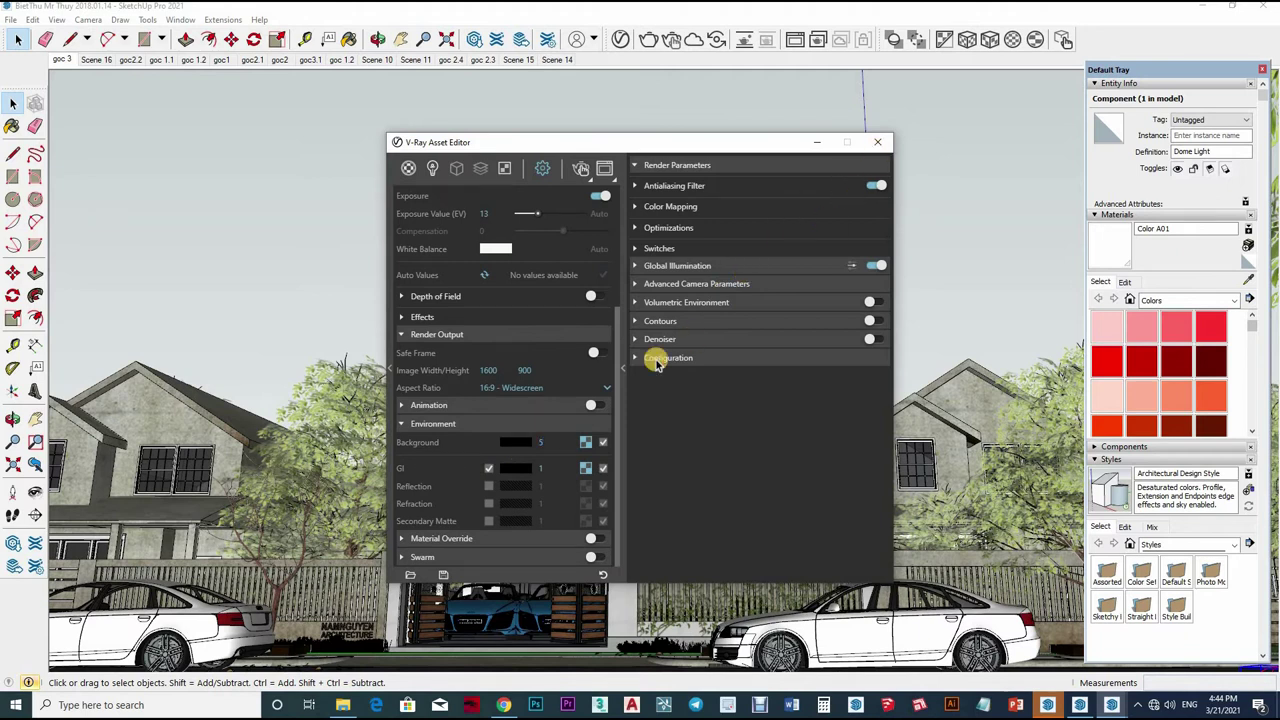
pyautogui.click(675, 38)
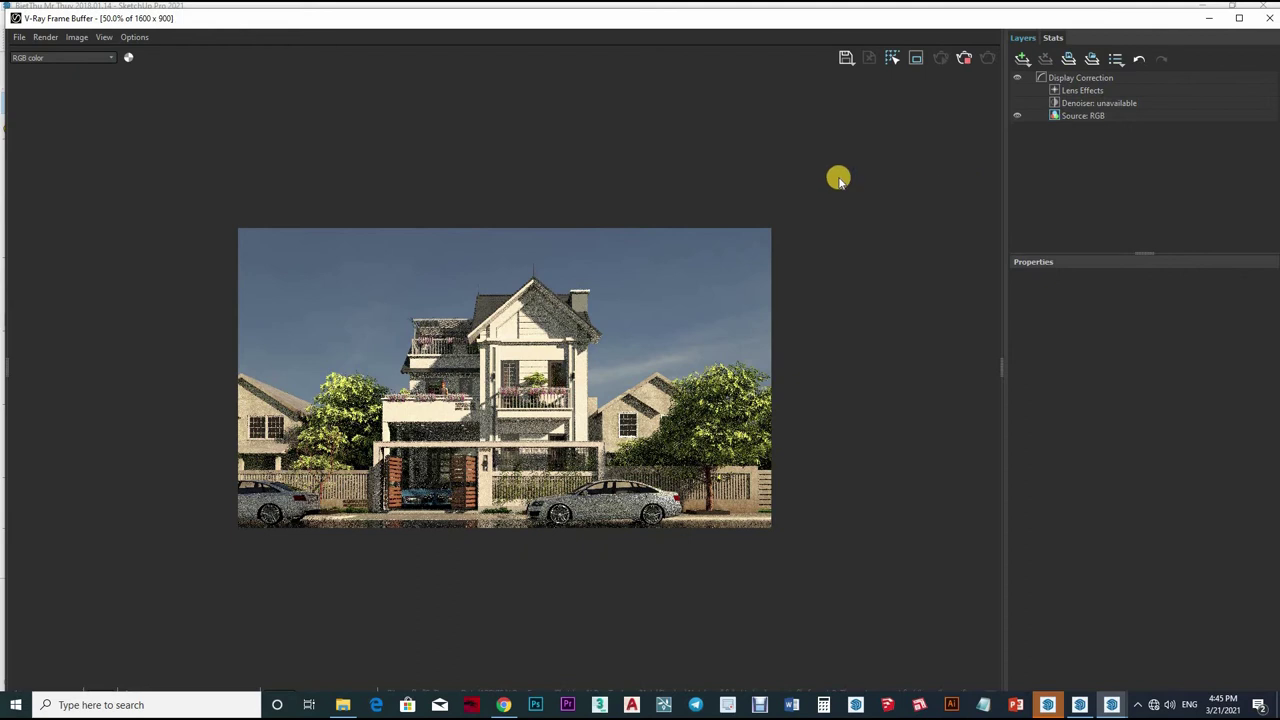
# Step: Zoom the 1600×900 villa render back and forth between 50% and 100% to inspect its detail
pyautogui.scroll(2, 651, 346)
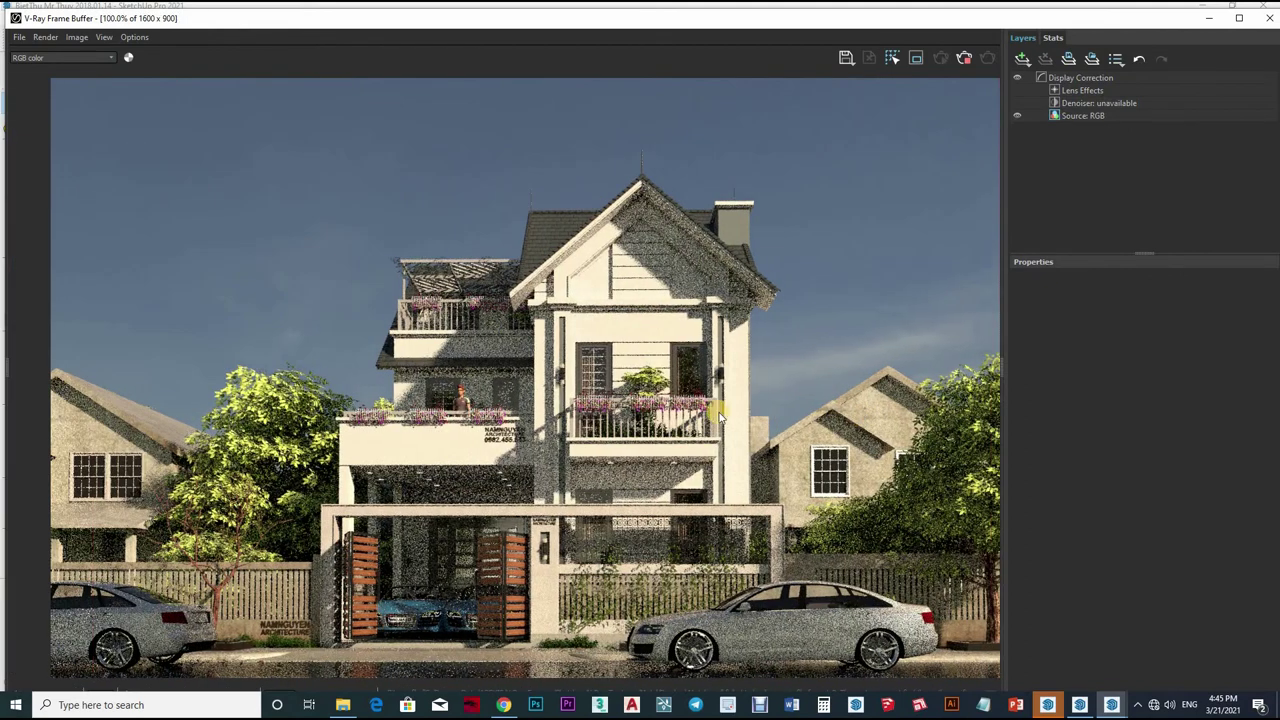
pyautogui.scroll(-1, 560, 460)
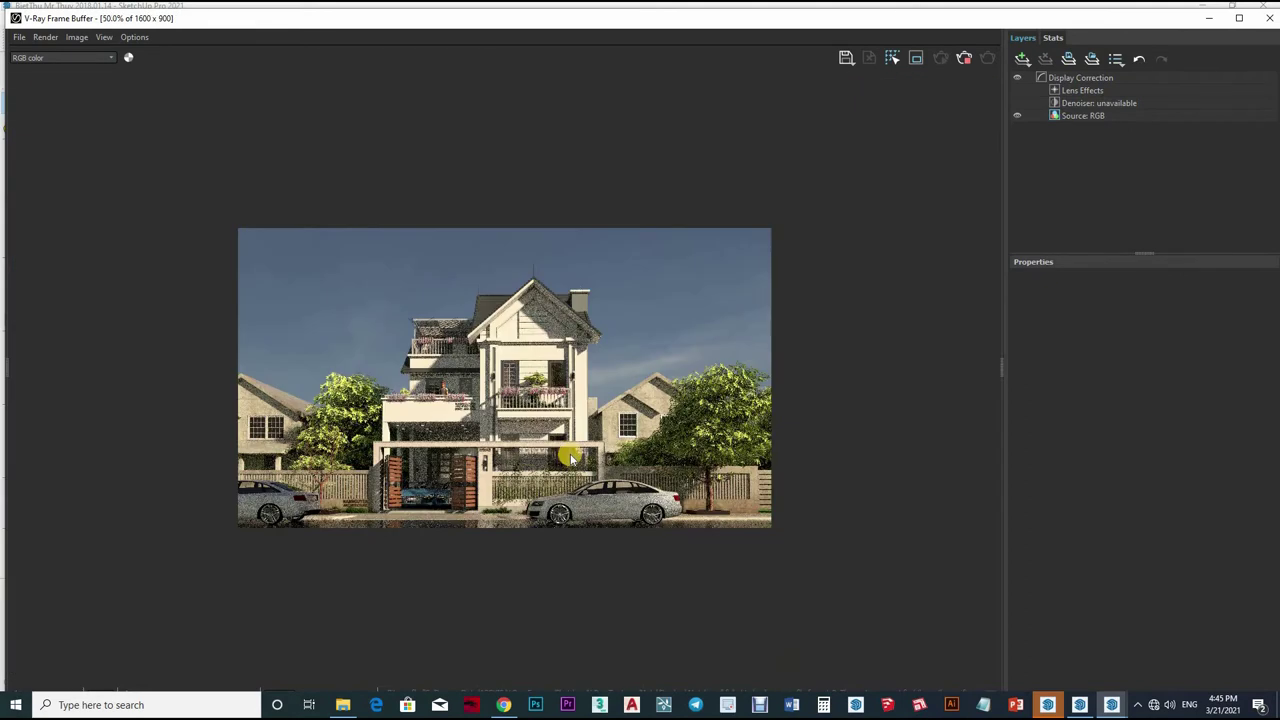
pyautogui.scroll(1, 484, 443)
pyautogui.scroll(-1, 500, 362)
pyautogui.scroll(2, 536, 358)
pyautogui.scroll(-1, 546, 366)
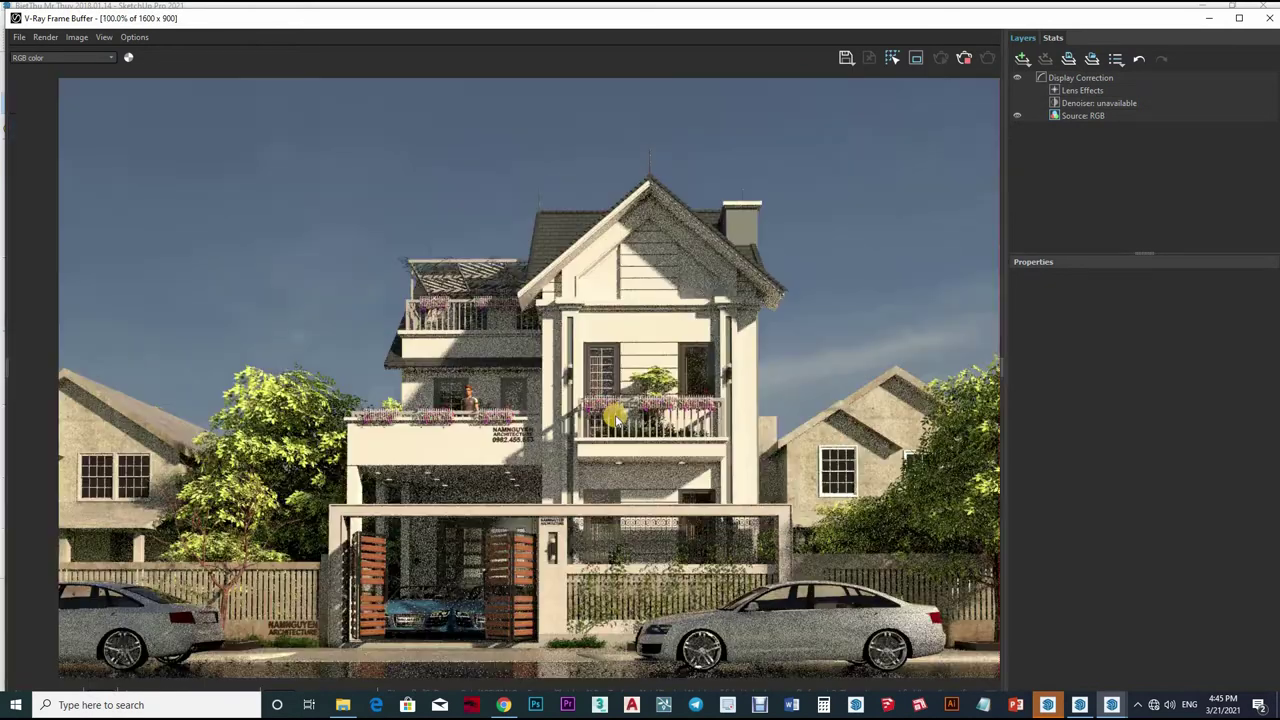
pyautogui.scroll(-1, 700, 340)
pyautogui.scroll(1, 880, 140)
pyautogui.scroll(-1, 963, 60)
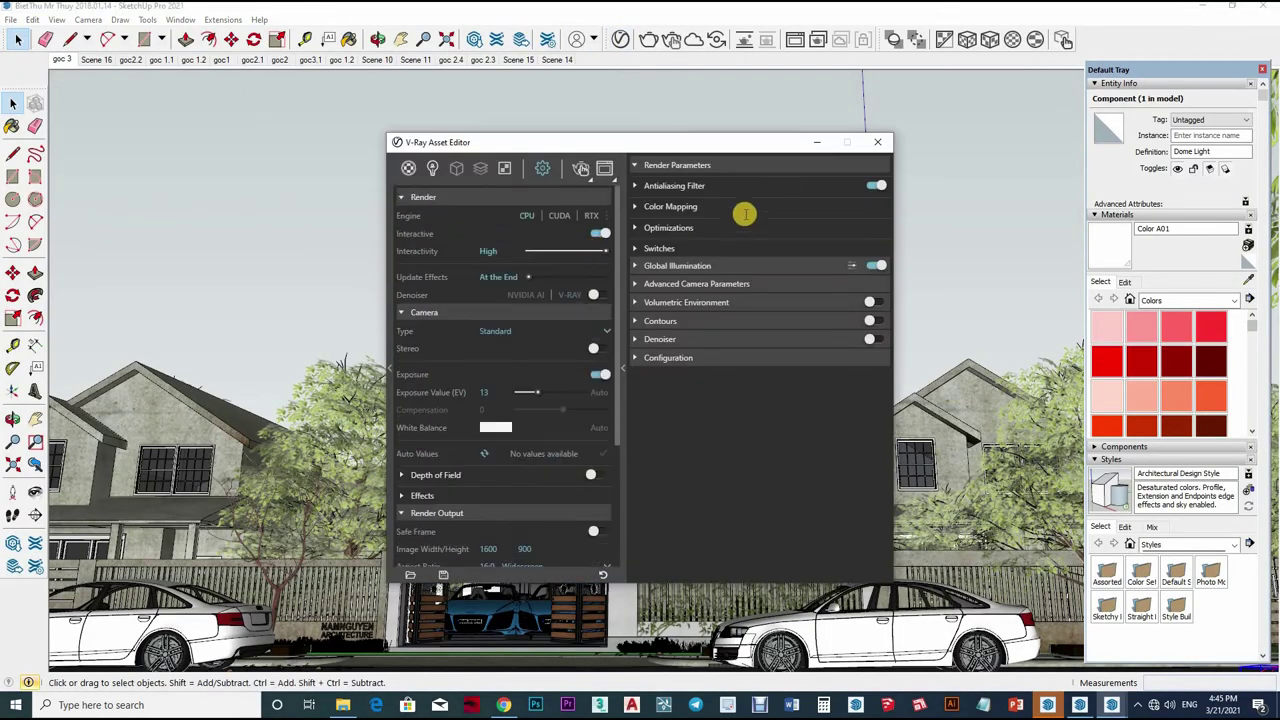
# Step: Turn off interactive rendering and set noise limit 0.005, bucket size 32 and max subdivs 24
pyautogui.click(748, 202)
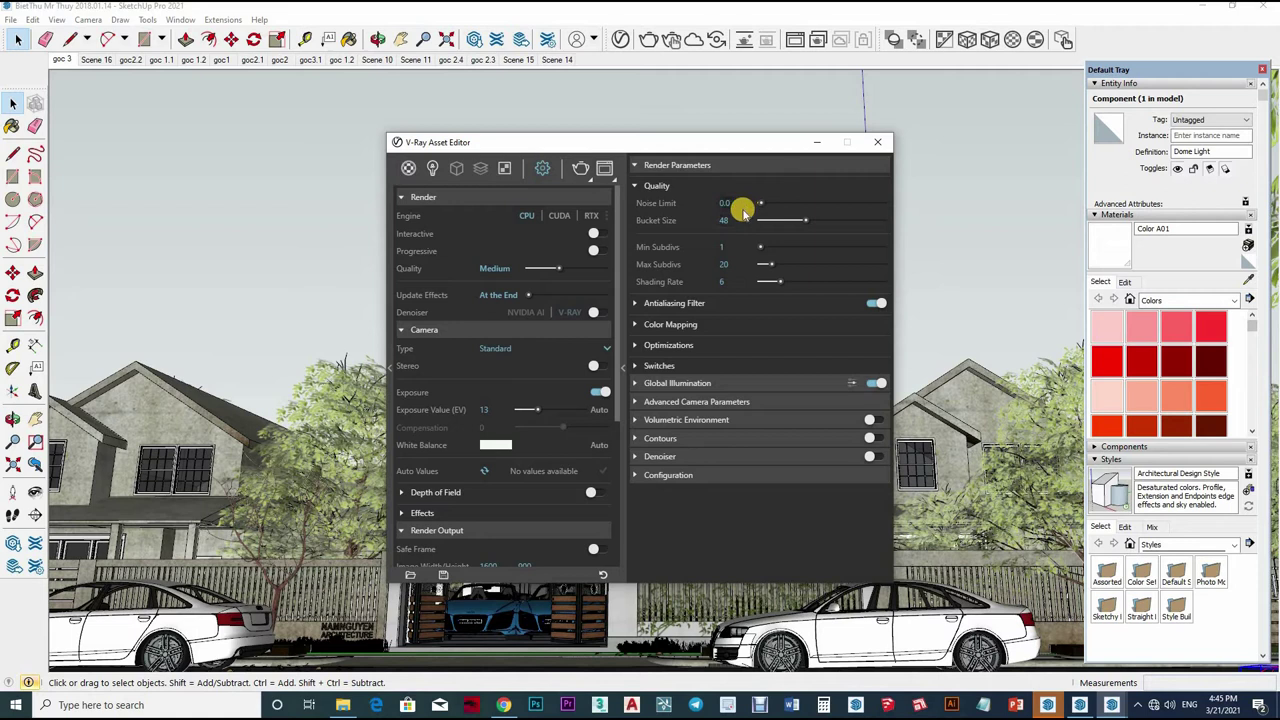
pyautogui.write('05')
pyautogui.click(708, 224)
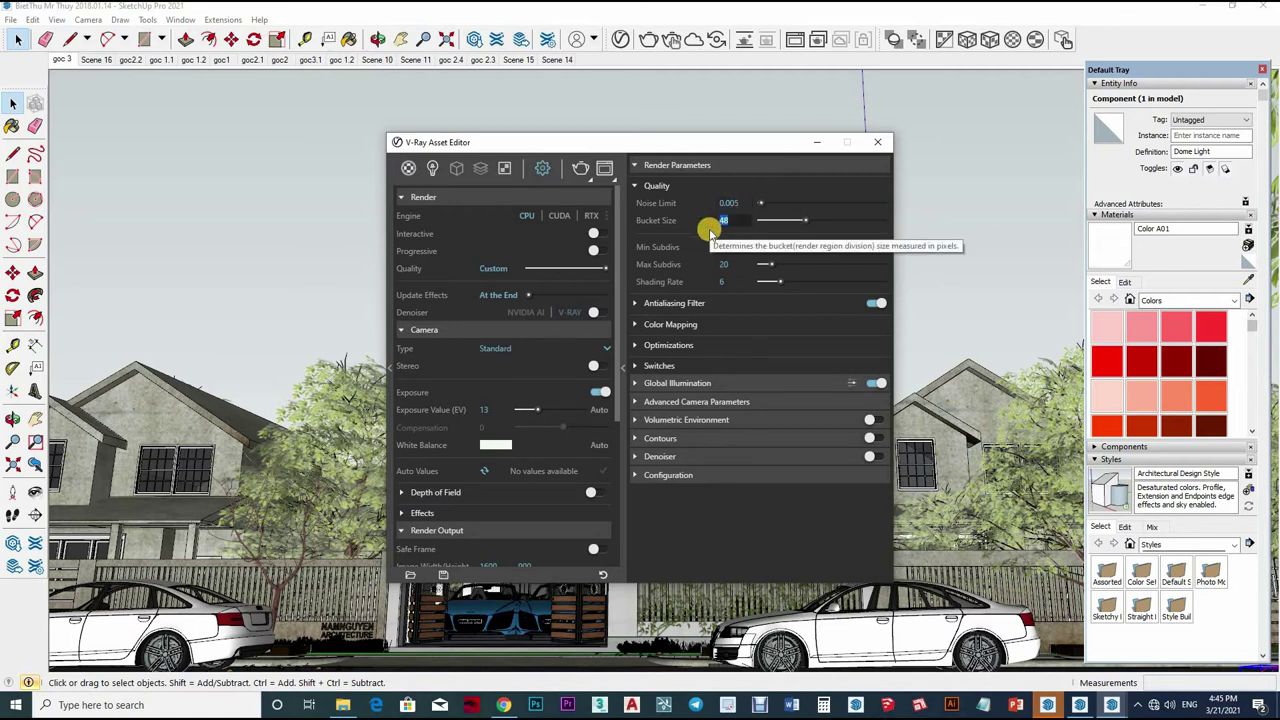
pyautogui.write('32')
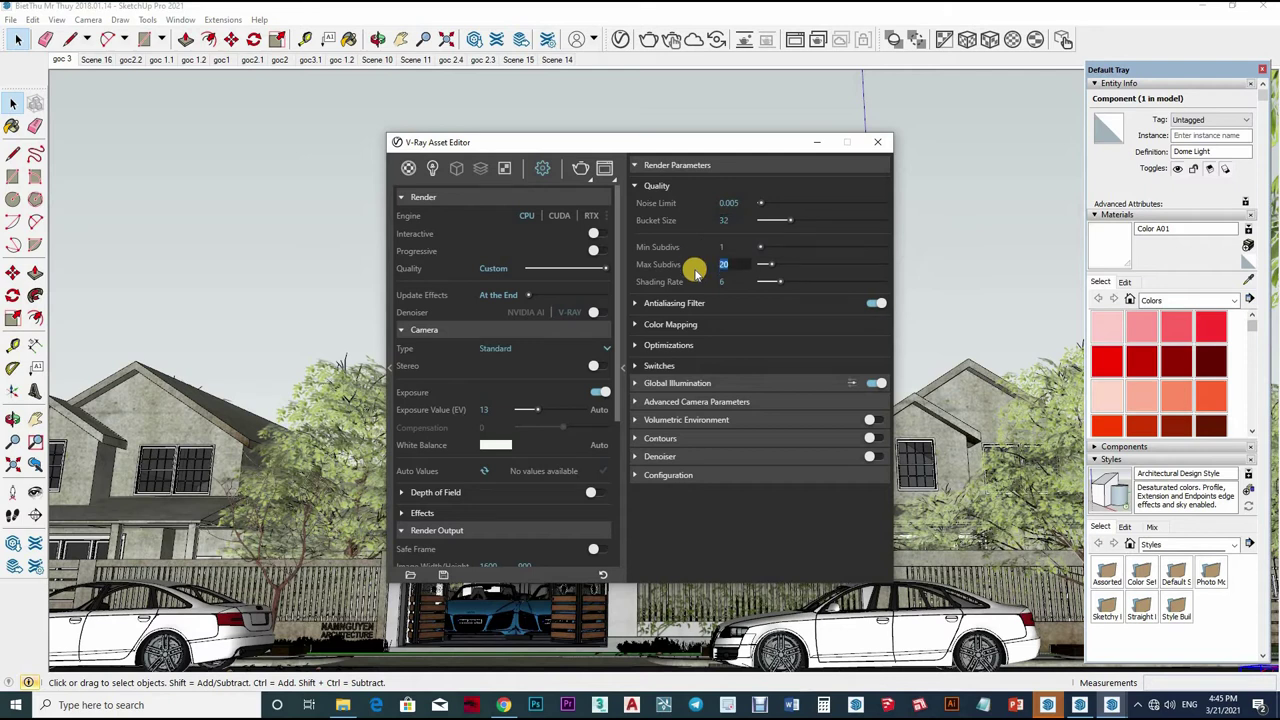
pyautogui.write('24')
pyautogui.click(754, 340)
# Step: Switch the antialiasing filter to Triangle and set irradiance subdivs 80 and interpolation 50
pyautogui.click(735, 323)
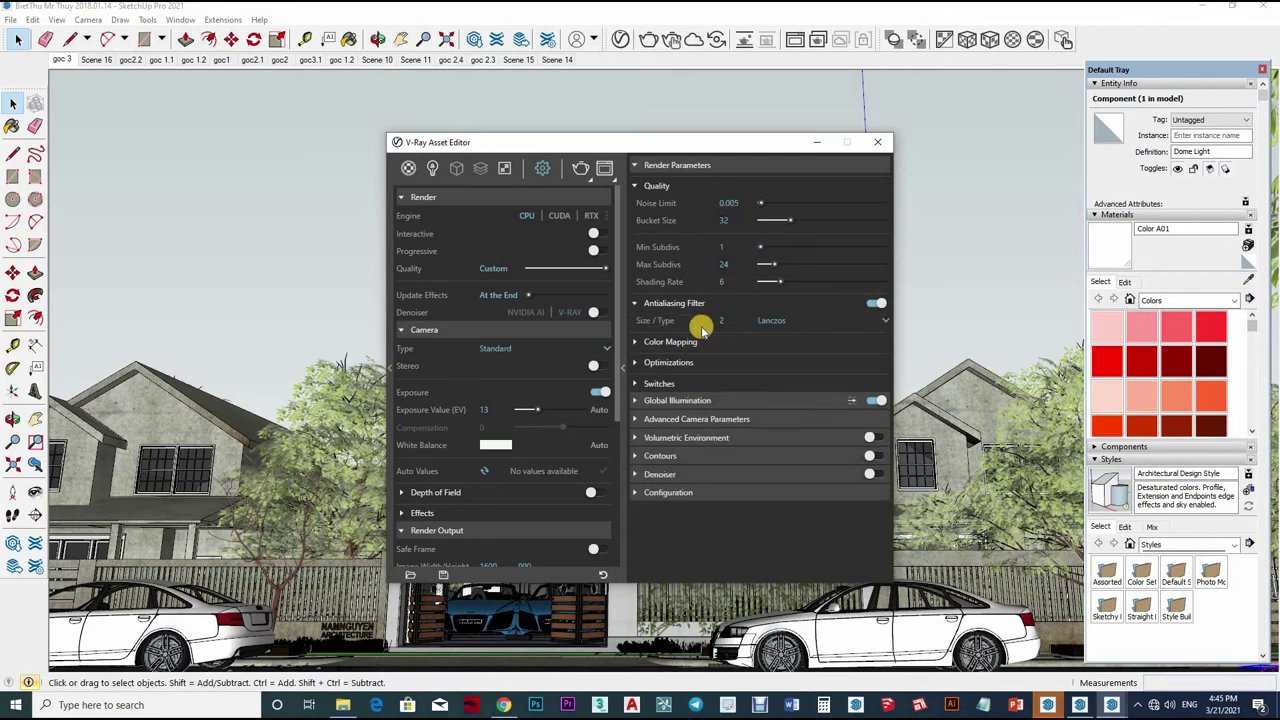
pyautogui.write('1')
pyautogui.click(773, 343)
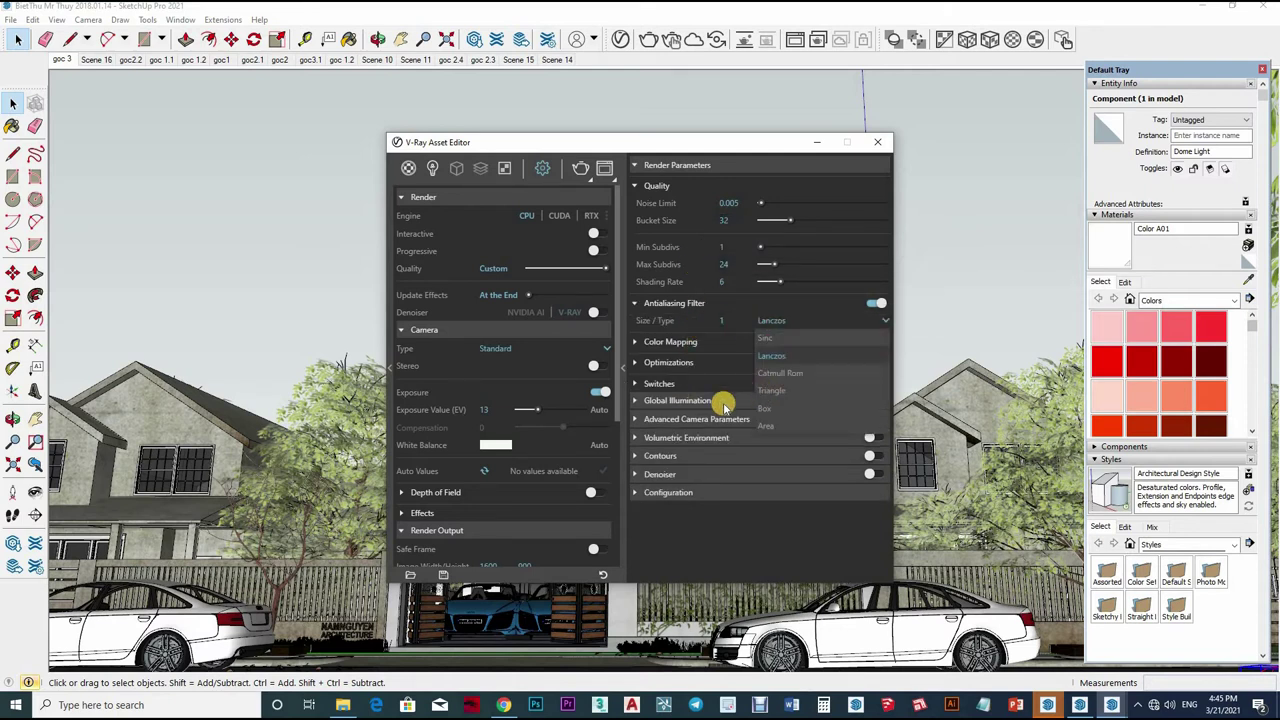
pyautogui.click(757, 423)
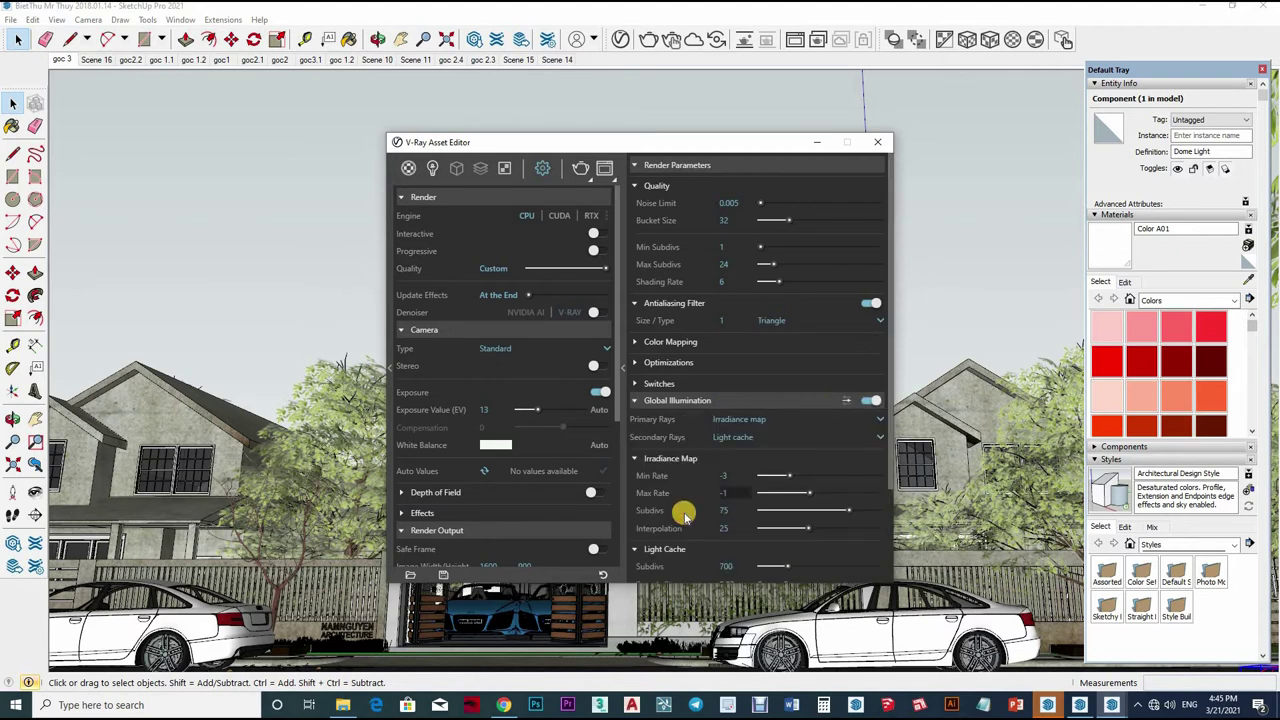
pyautogui.write('80')
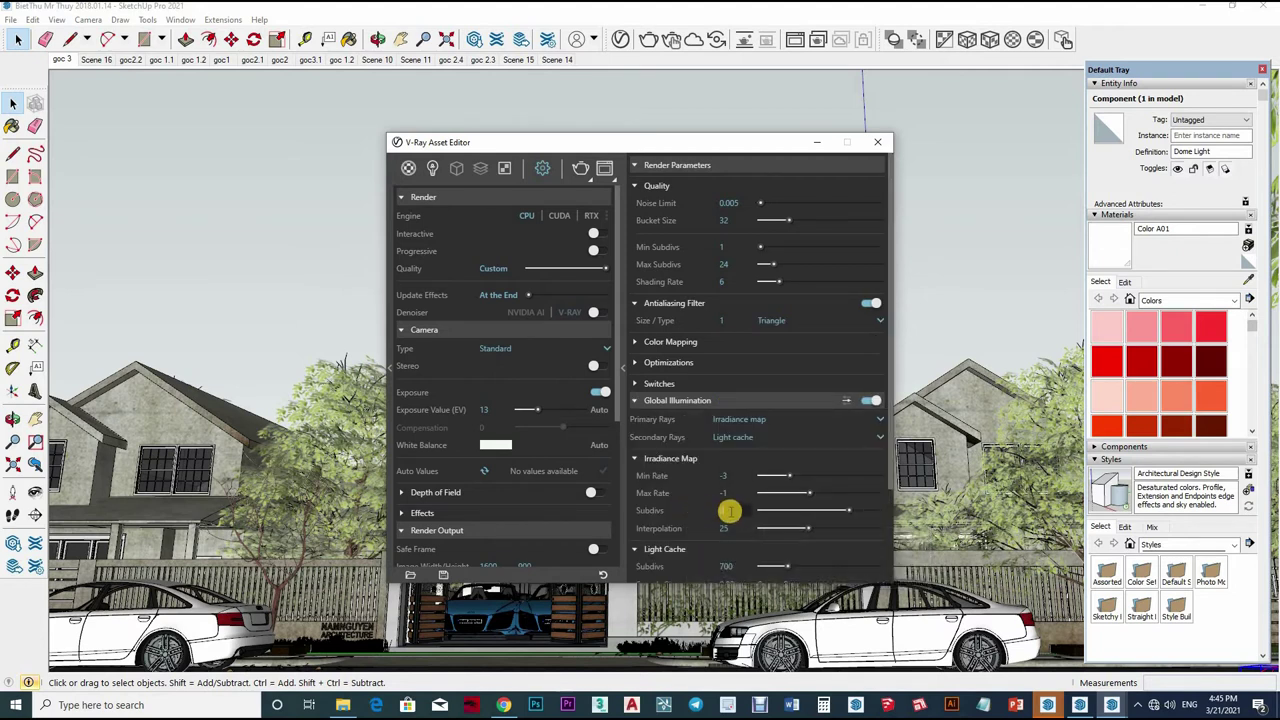
pyautogui.click(705, 529)
pyautogui.write('50')
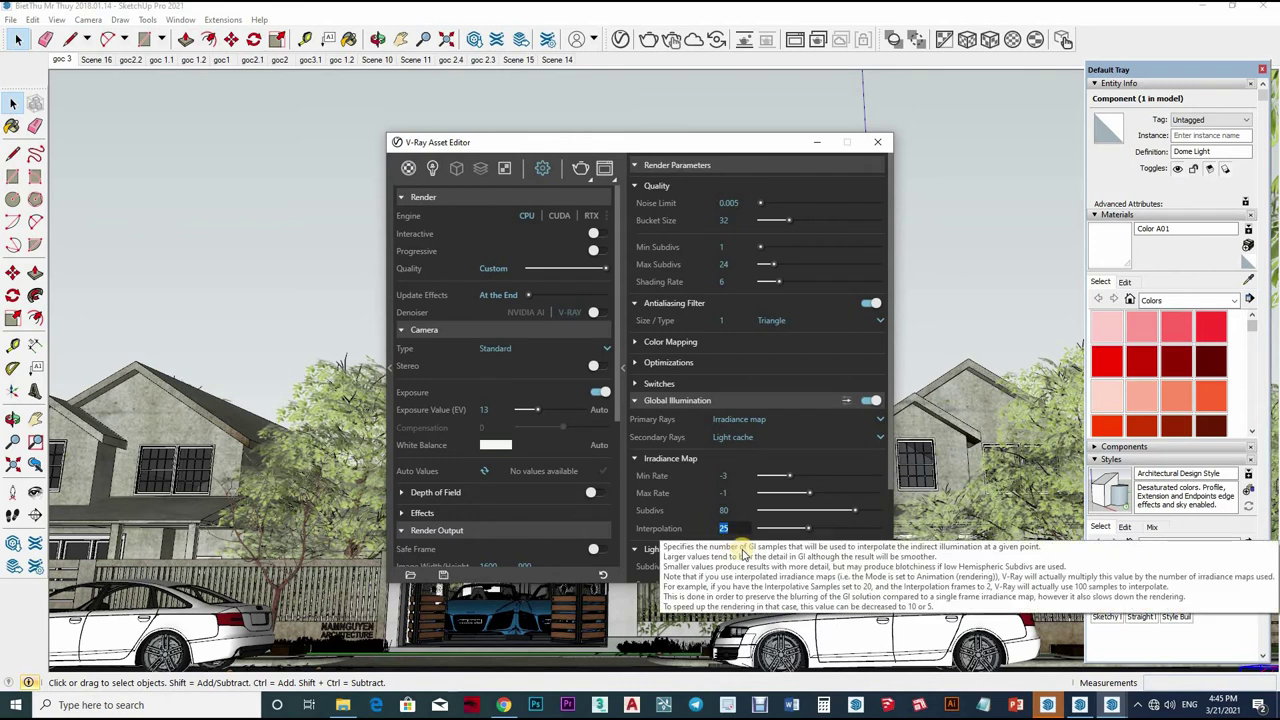
pyautogui.scroll(-2, 700, 452)
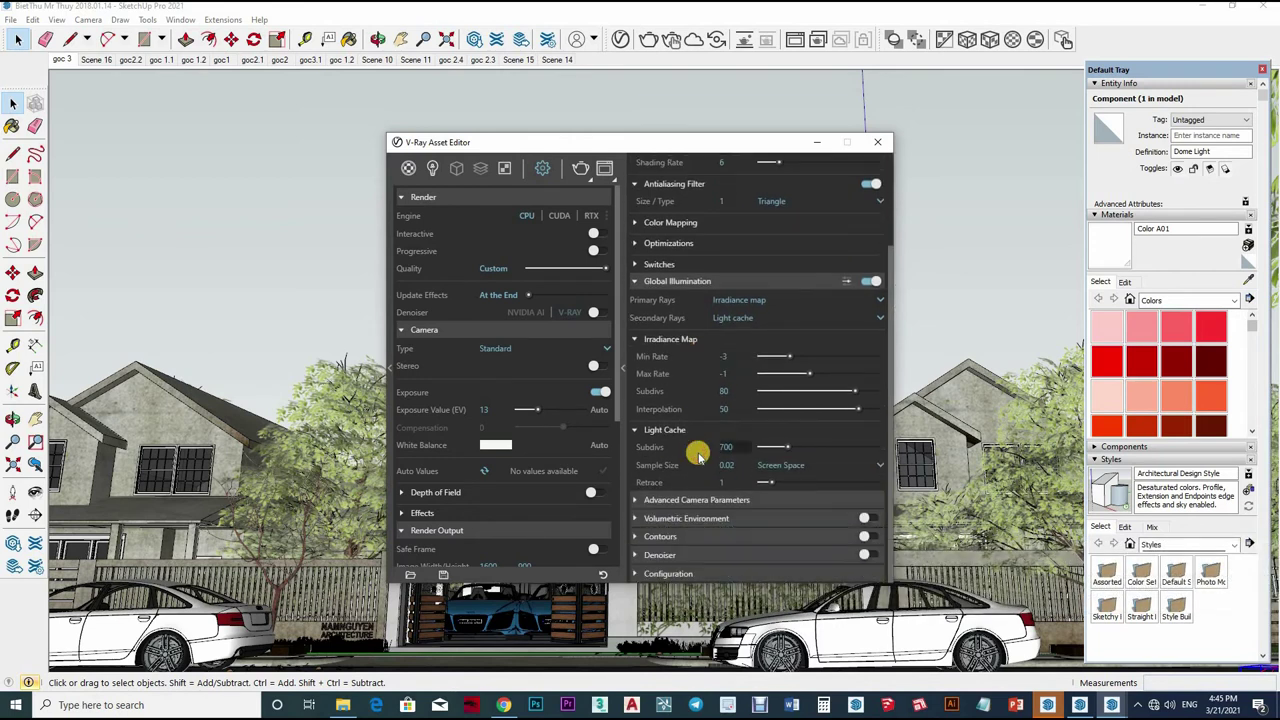
pyautogui.write('12')
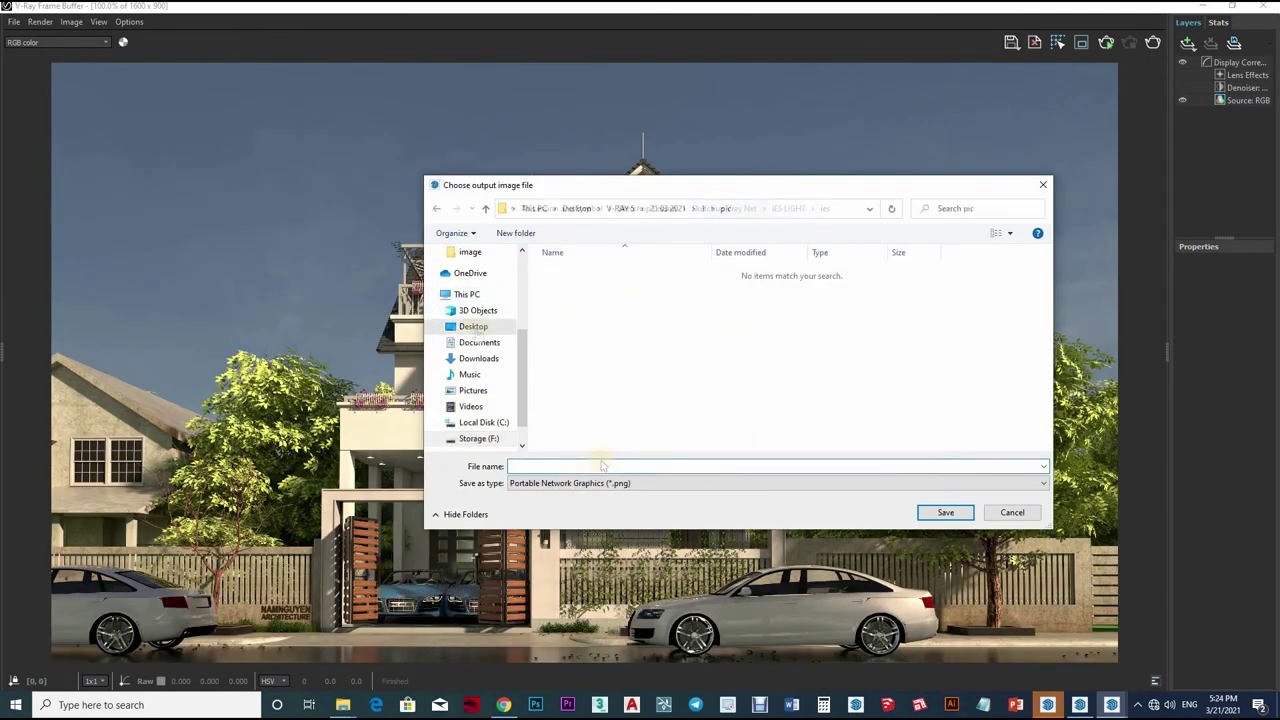
# Step: Save the finished render as PNG file '1' in the pic folder
pyautogui.write('1')
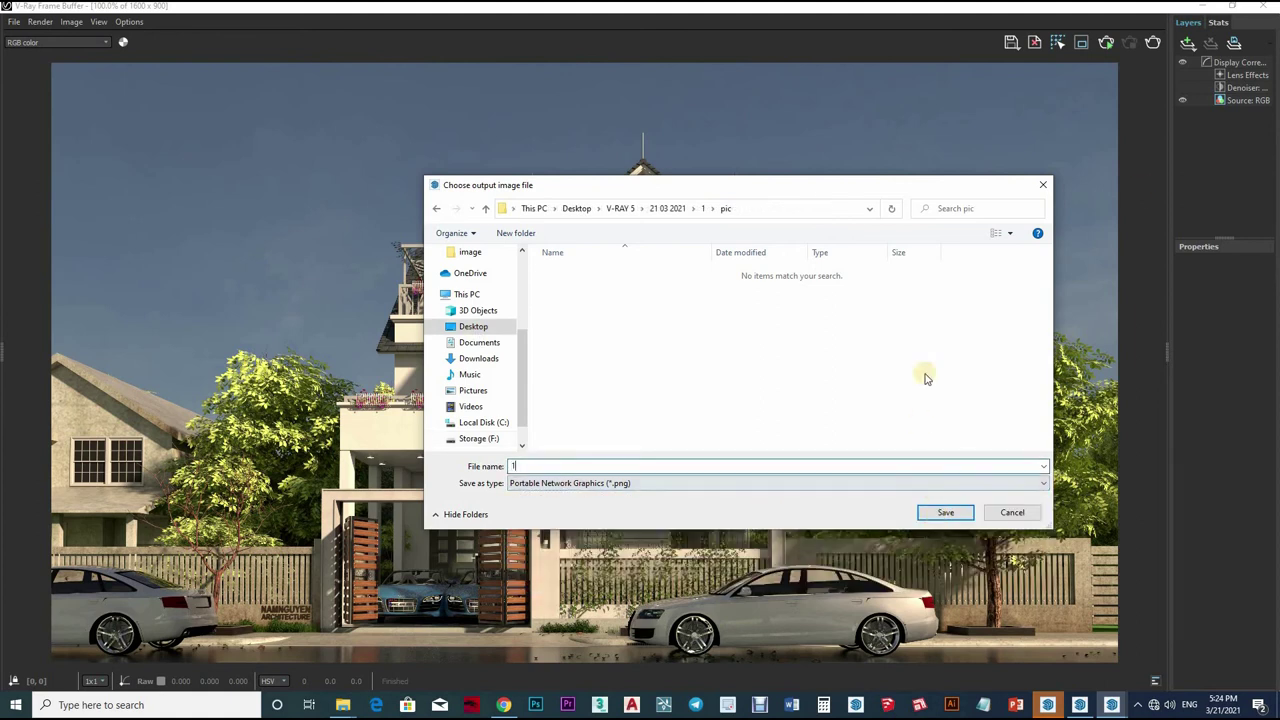
pyautogui.press('Return')
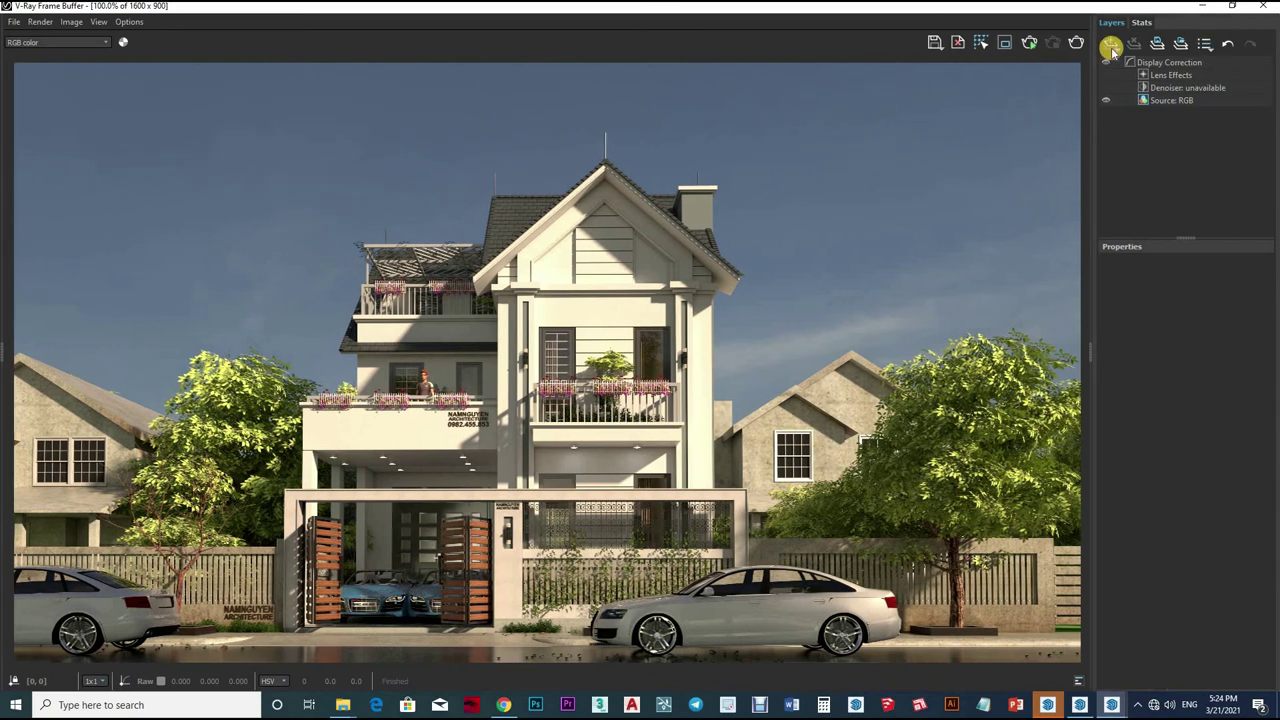
# Step: Add an Exposure correction with reduced highlight burn and slightly more contrast, and save as PNG '2'
pyautogui.click(1098, 43)
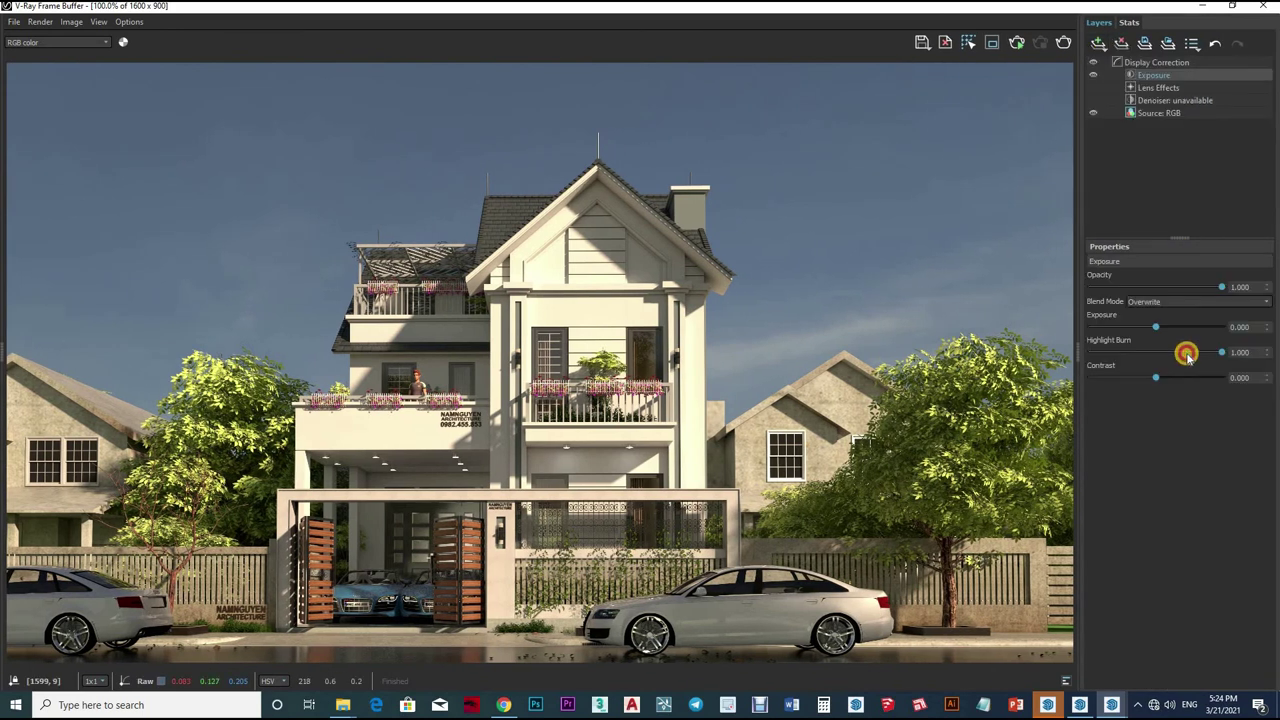
pyautogui.moveTo(1125, 352); pyautogui.dragTo(1183, 327)
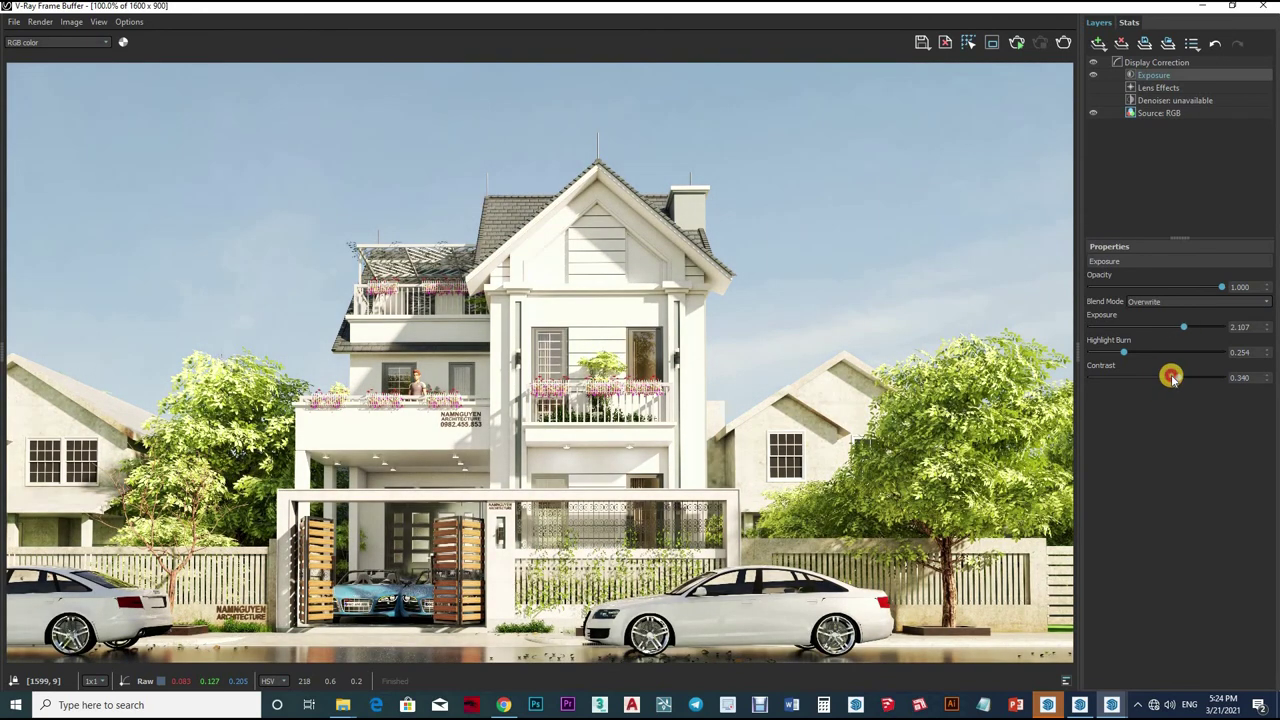
pyautogui.moveTo(1178, 377); pyautogui.dragTo(1173, 377)
pyautogui.write('2')
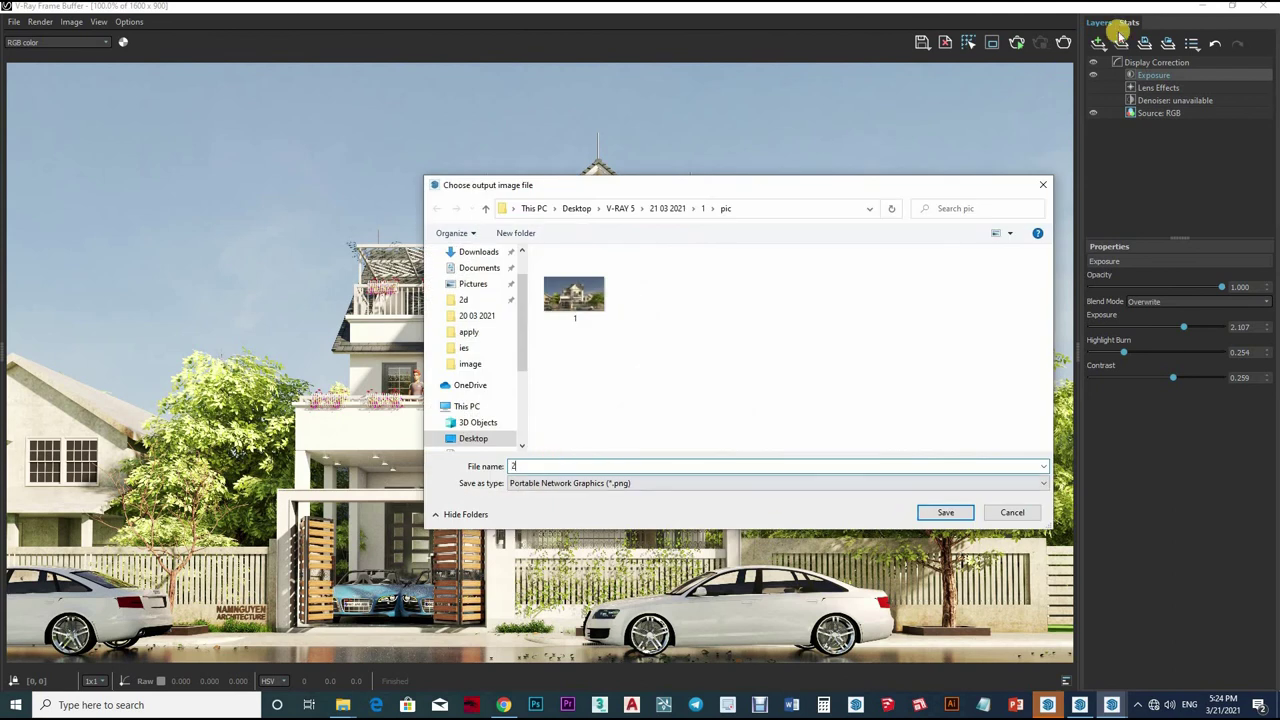
pyautogui.press('Return')
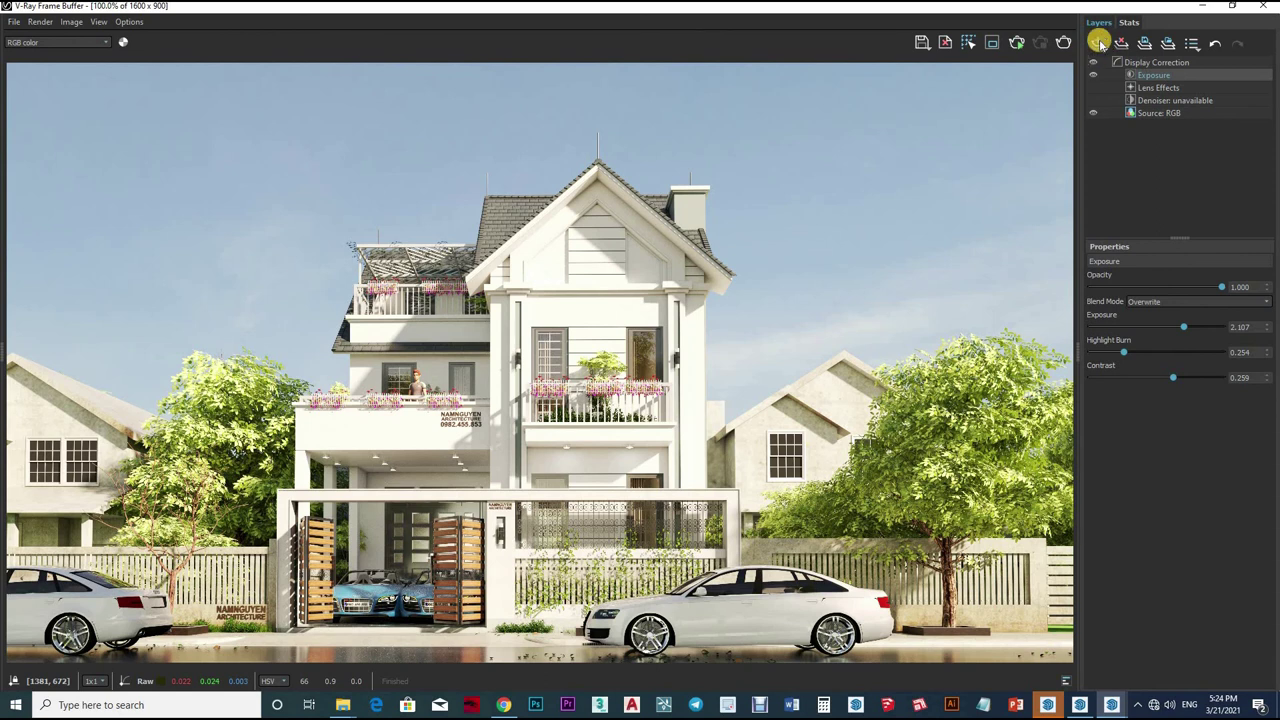
# Step: Lower highlight burn further to 0.112 and add a Curves correction layer
pyautogui.moveTo(1124, 352); pyautogui.dragTo(1117, 352)
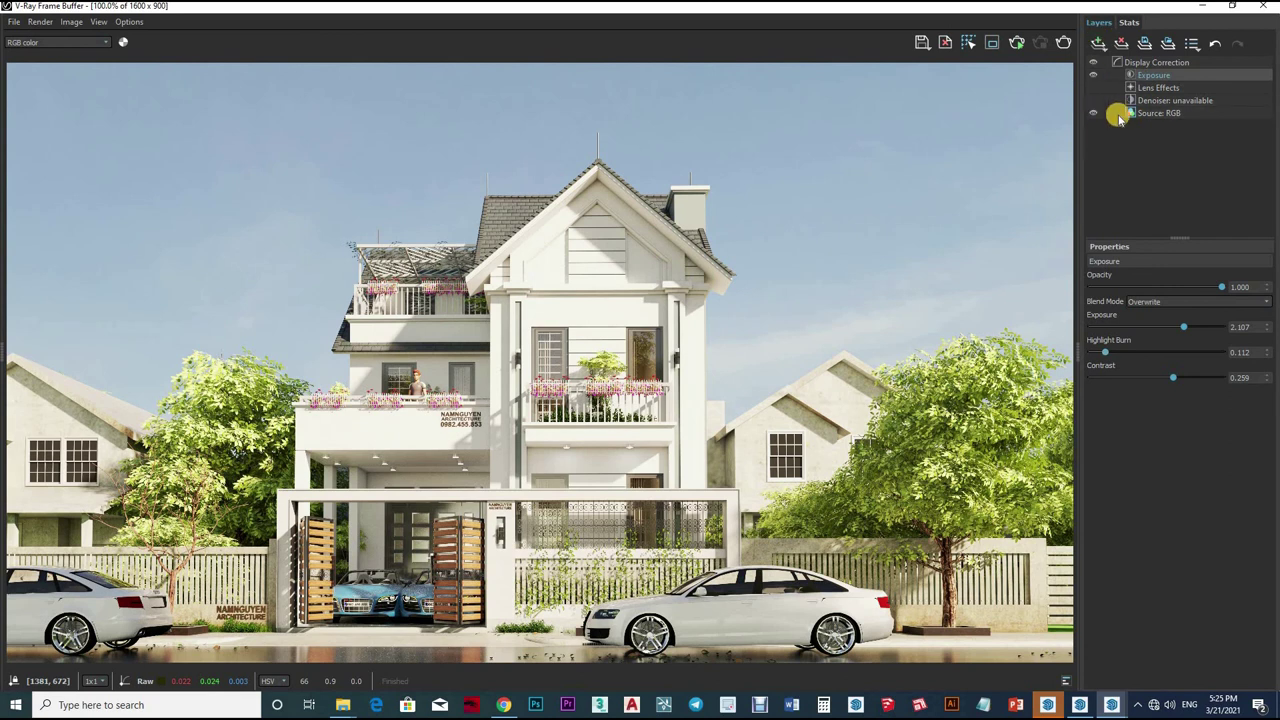
pyautogui.click(1098, 43)
pyautogui.click(1130, 123)
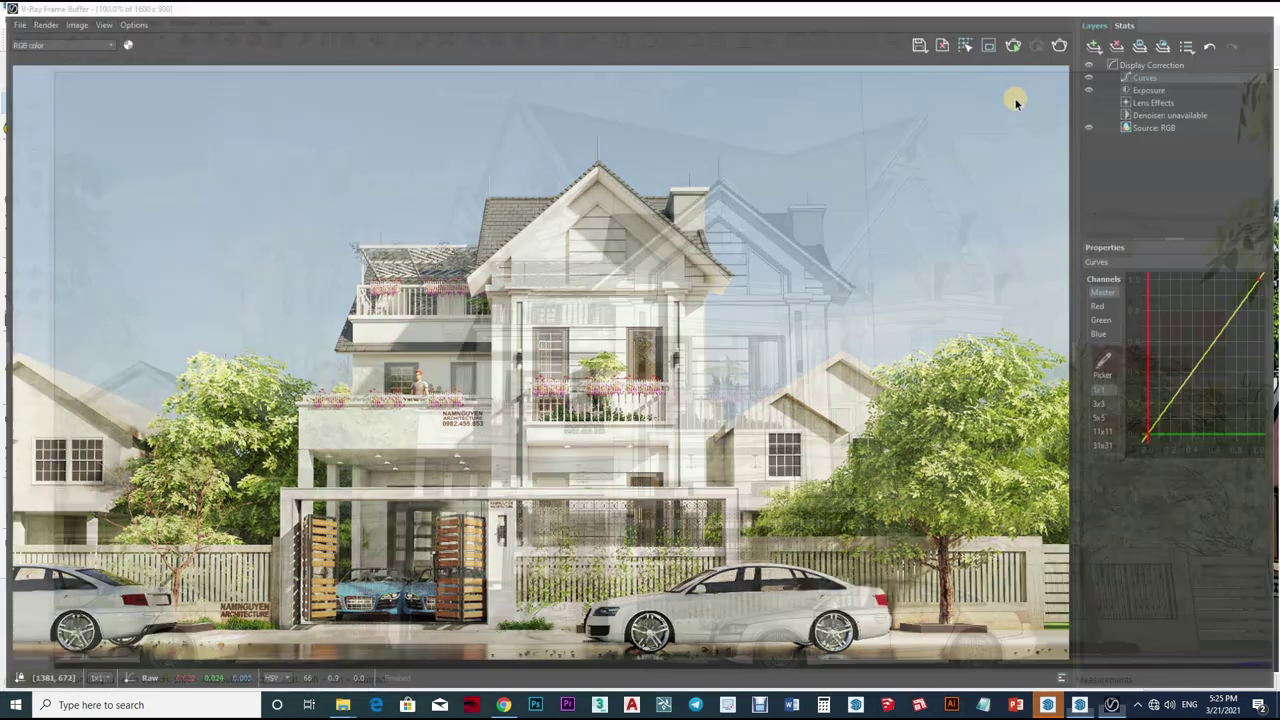